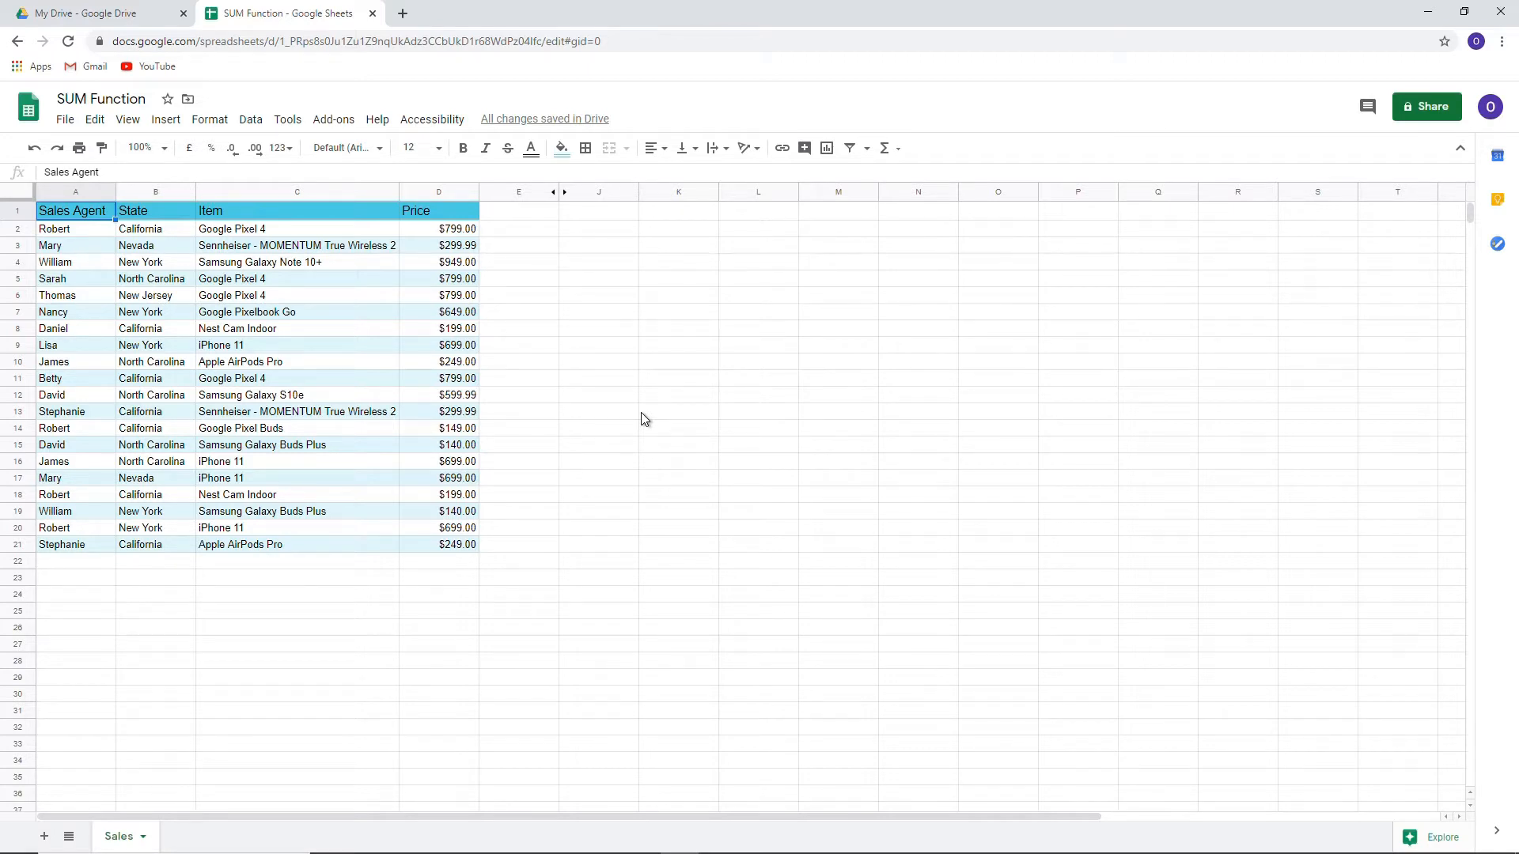
- Copy the Sales Agent, State and Item columns (A1:C21) and add a new sheet named DATA
left_click_drag(72, 210, 269, 548)
key("ctrl+c")
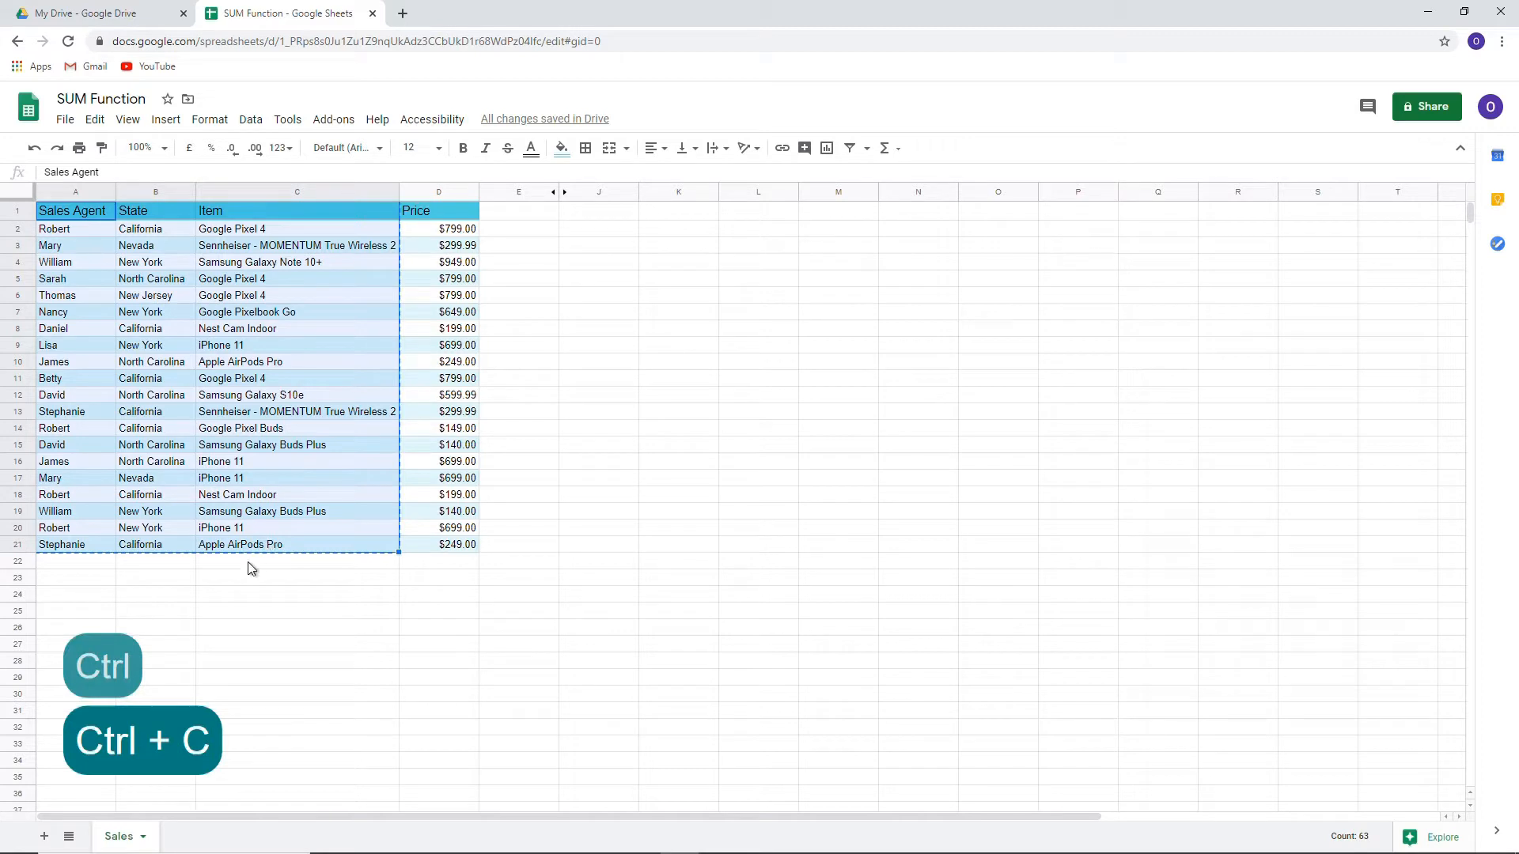
left_click(44, 836)
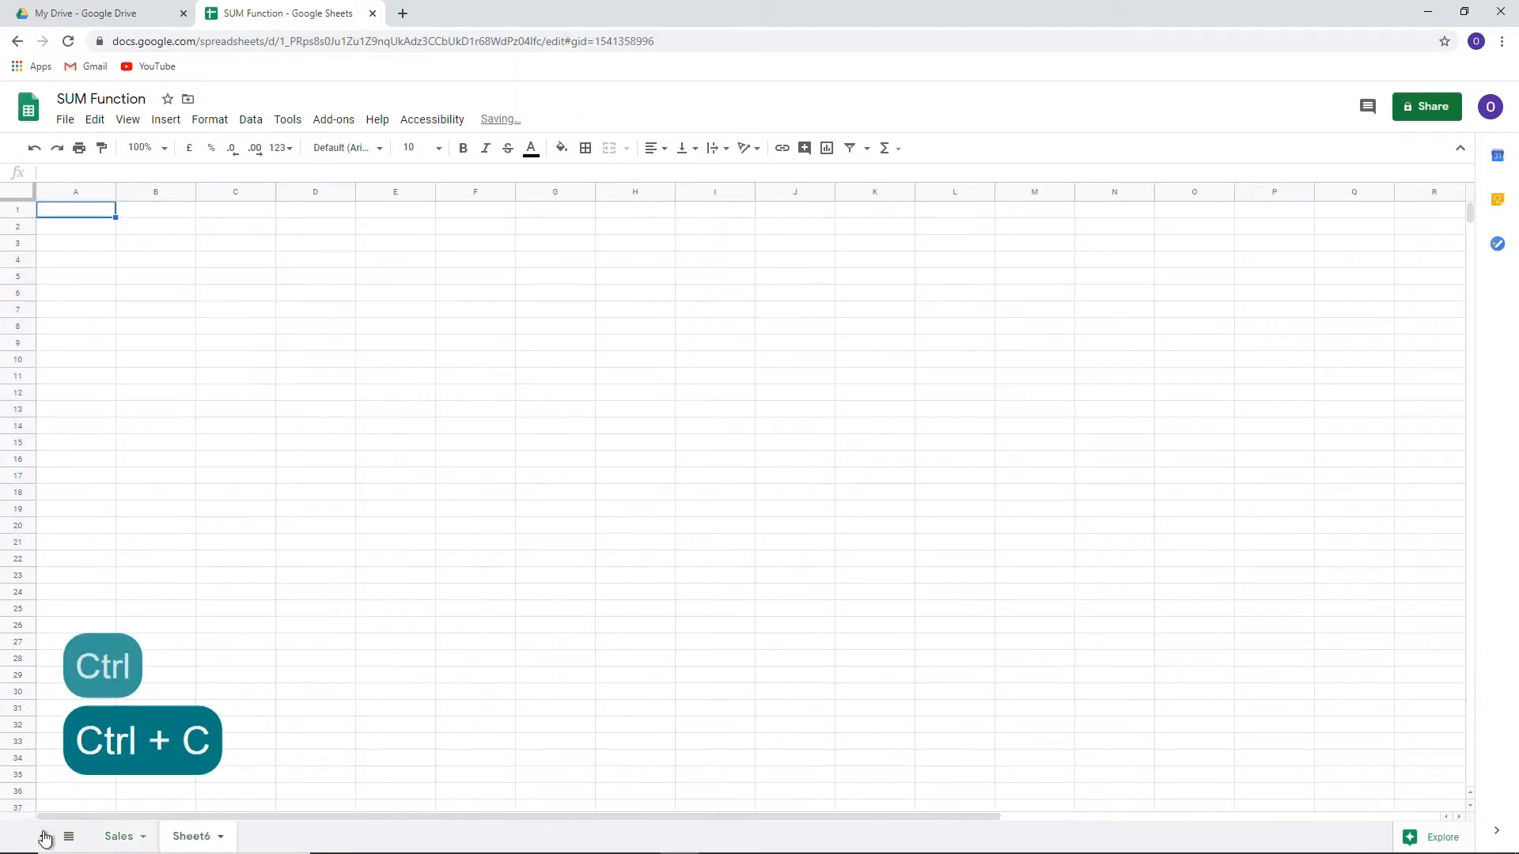
double_click(196, 837)
type("DATA")
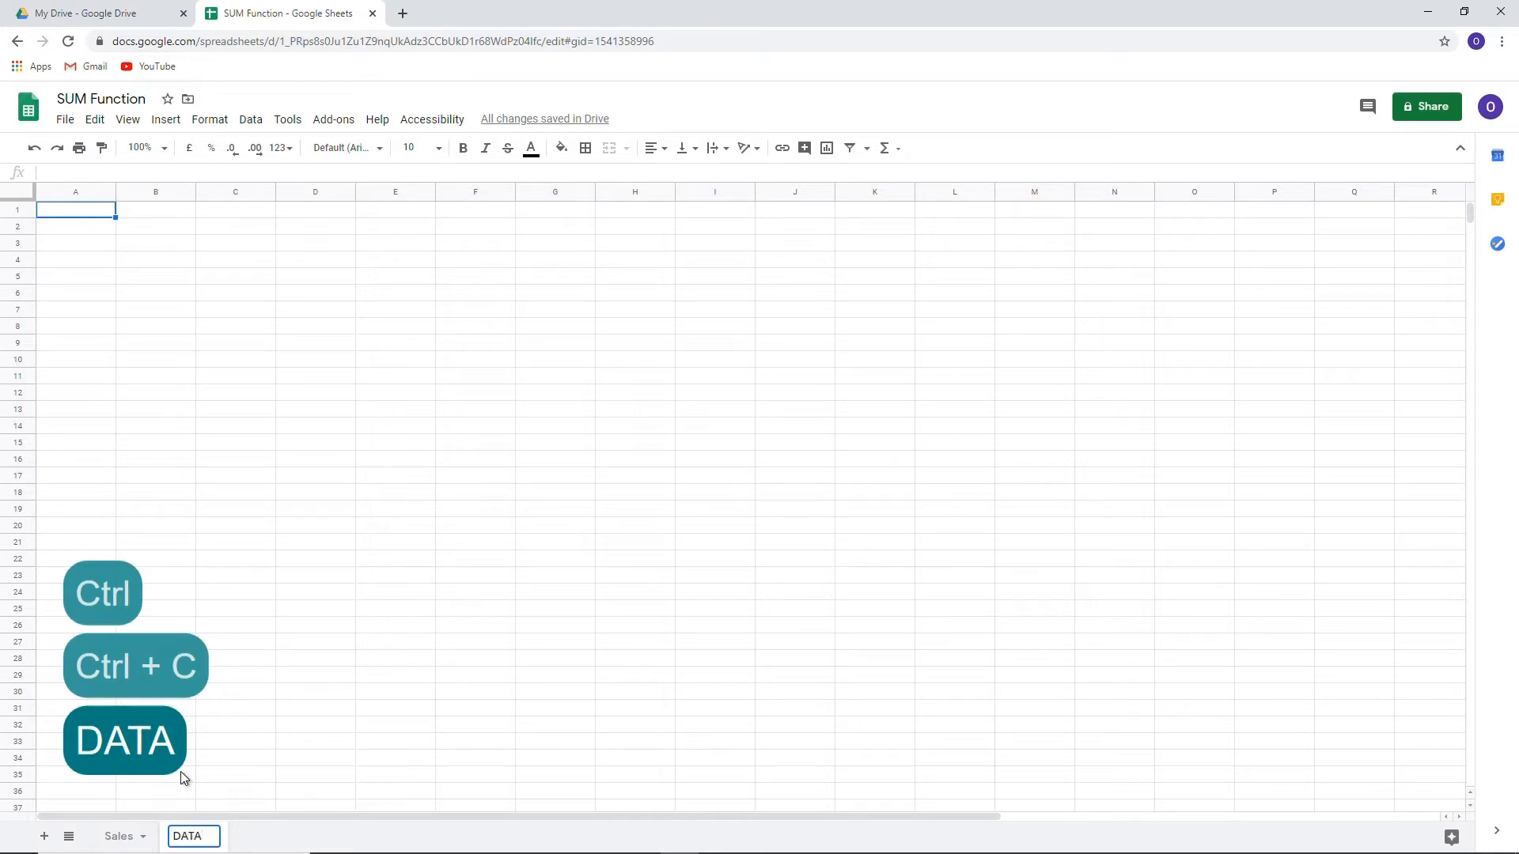
key("Return")
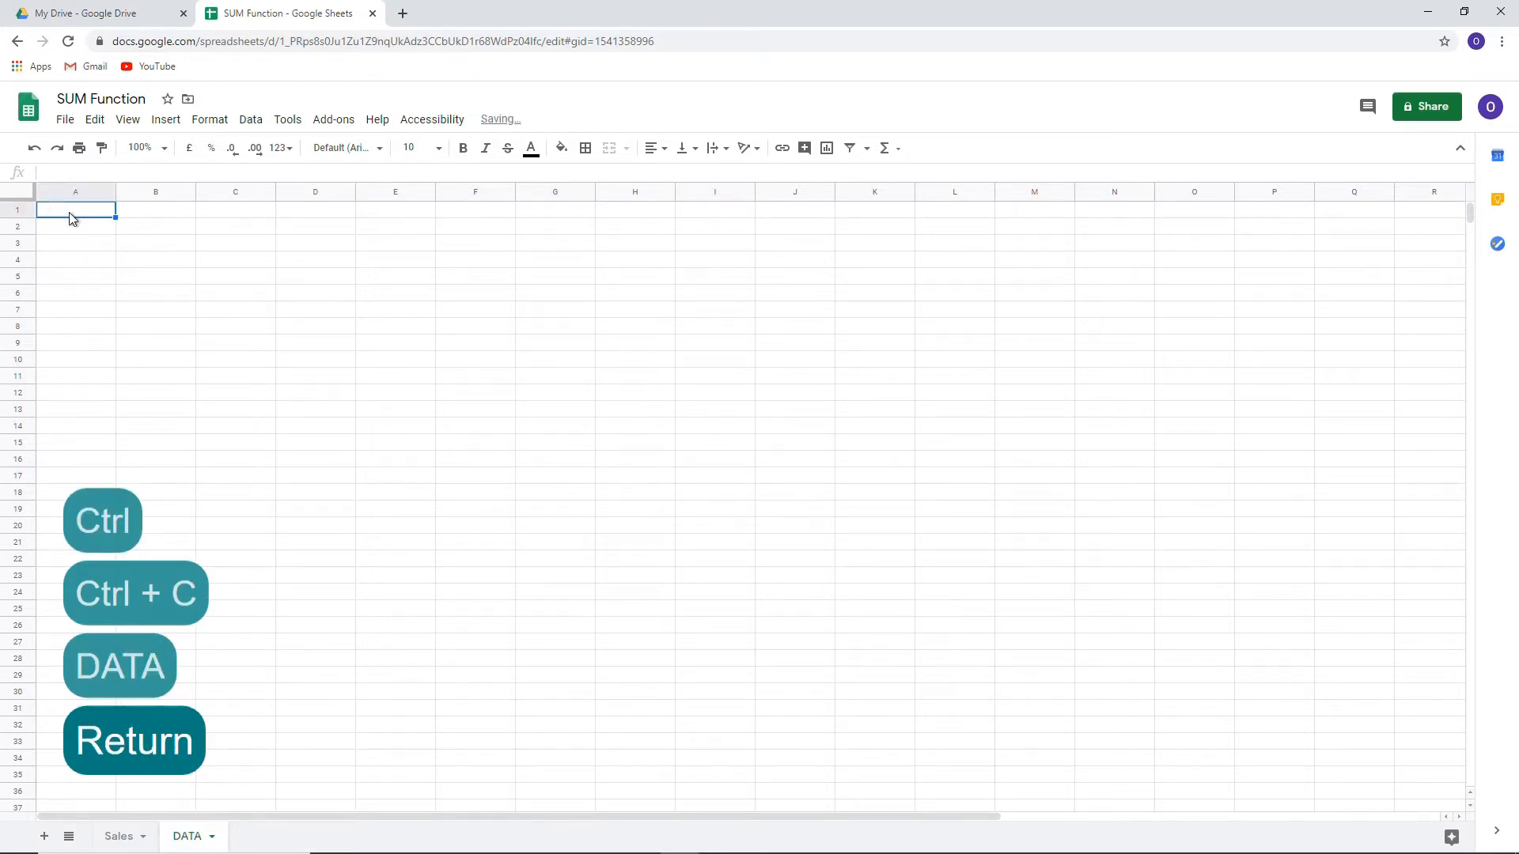
- Paste the copied table at A1 of the DATA sheet and fit column C to its contents
key("ctrl+v")
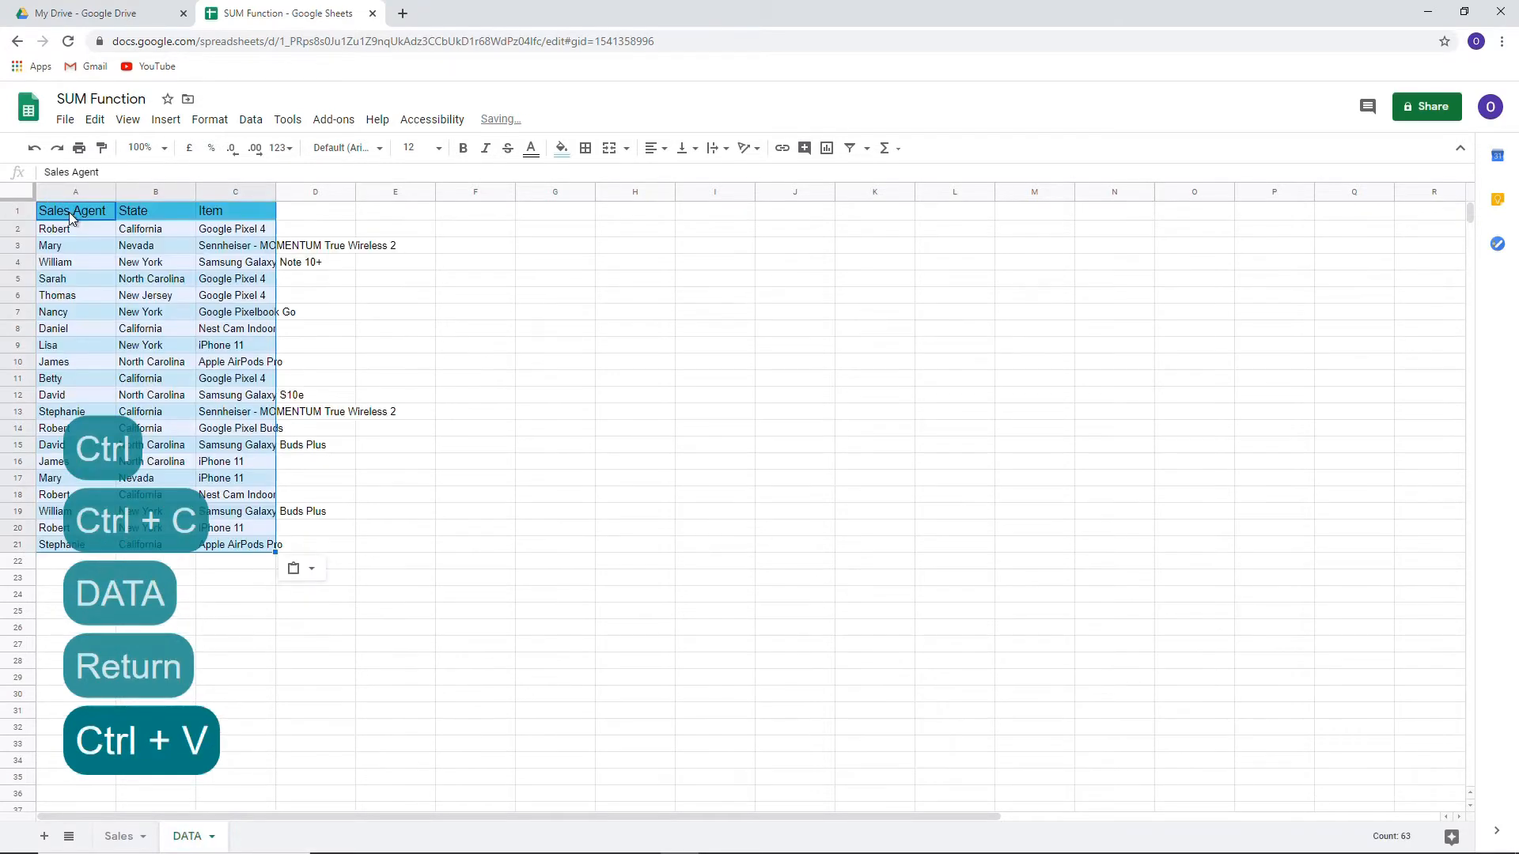
double_click(276, 193)
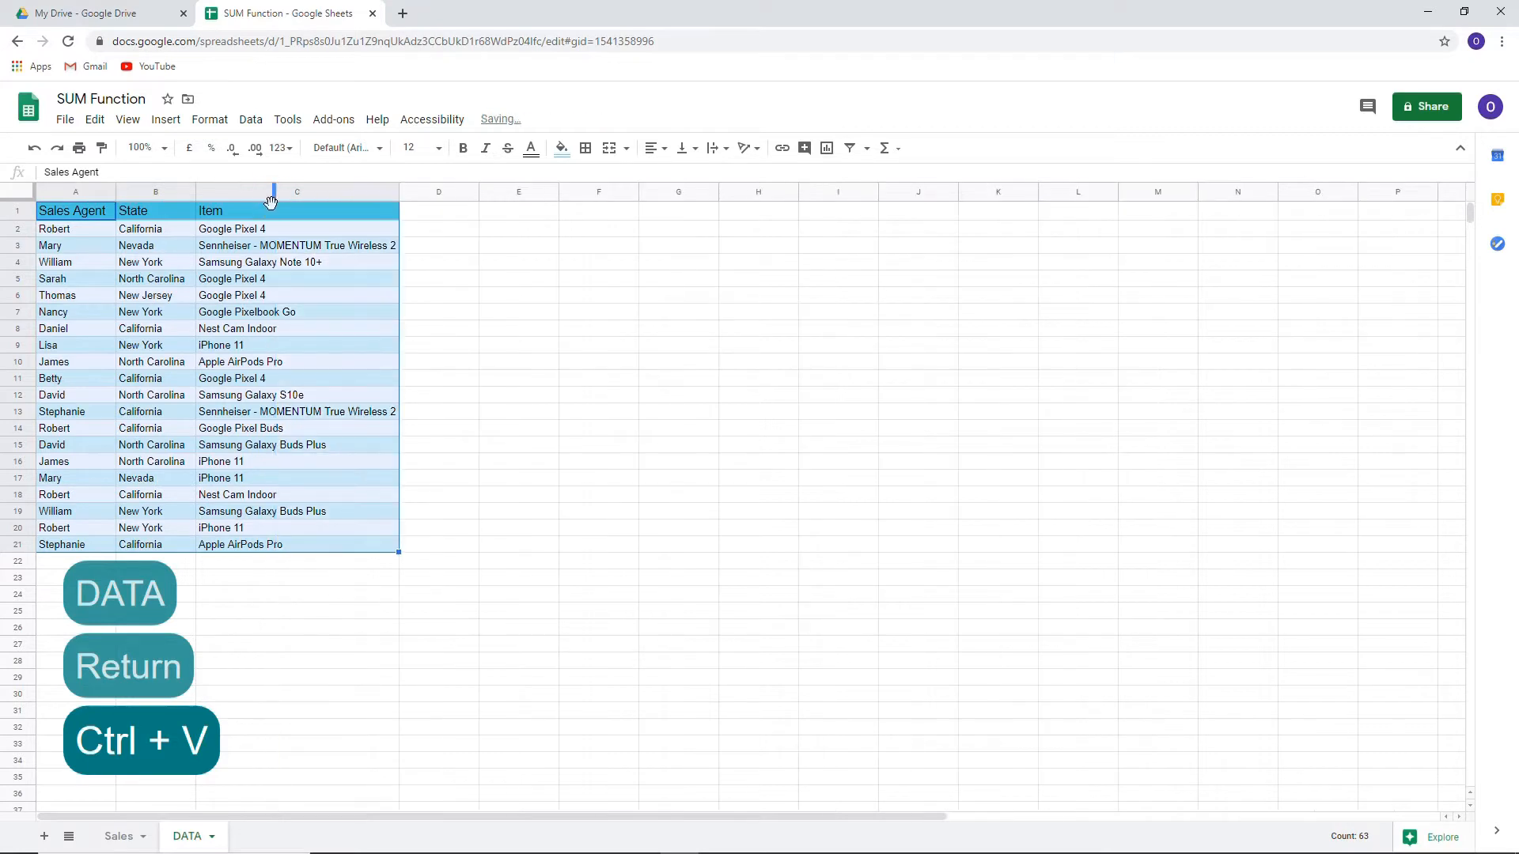
left_click(242, 316)
- Remove the duplicate sales agents from A2:A21 on the DATA sheet
left_click_drag(74, 228, 79, 547)
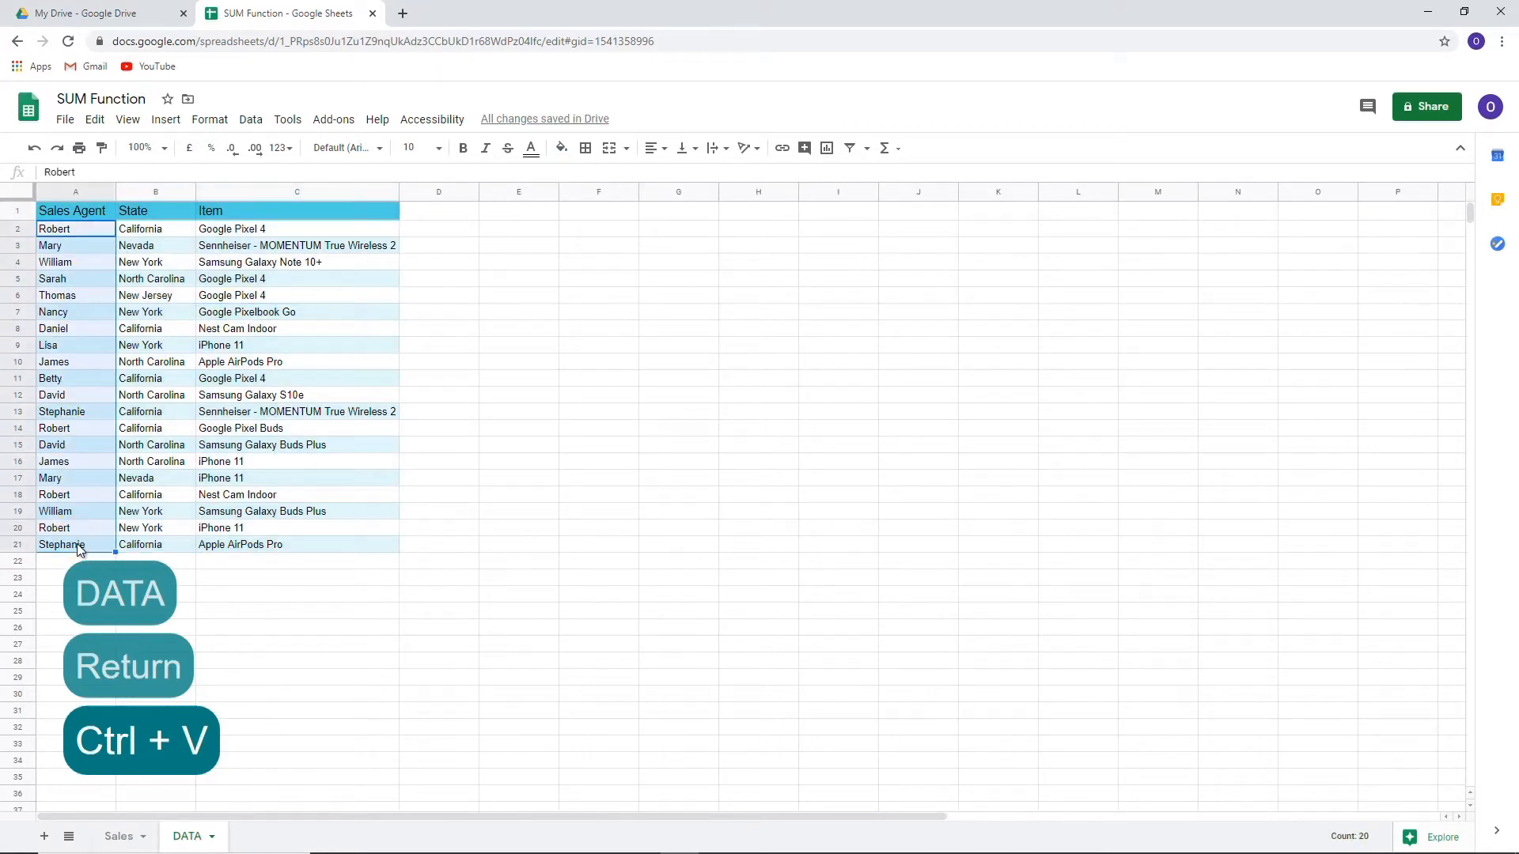
left_click(250, 121)
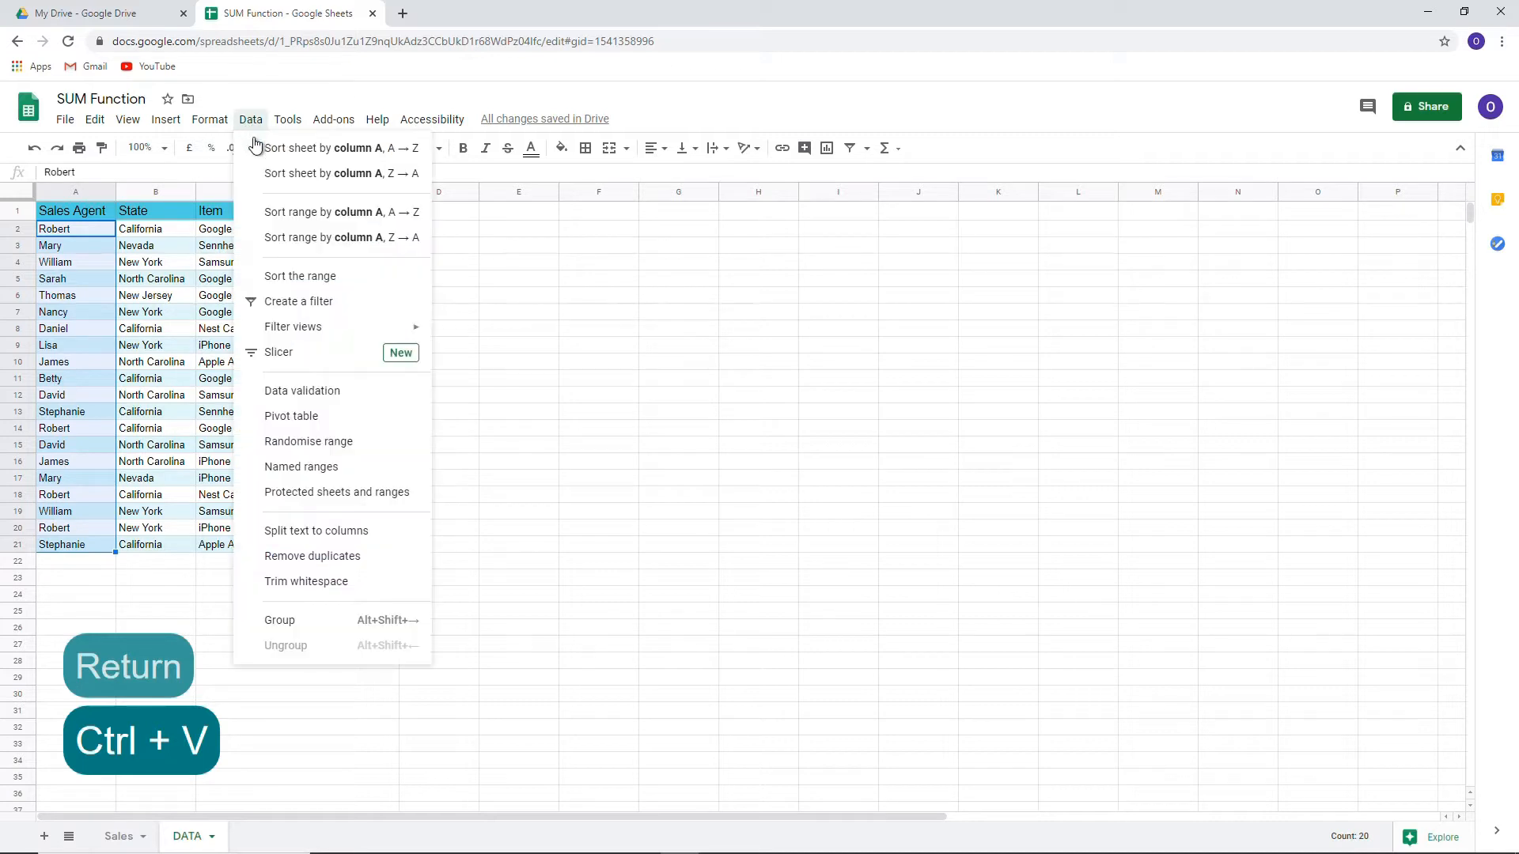
left_click(320, 558)
left_click(802, 570)
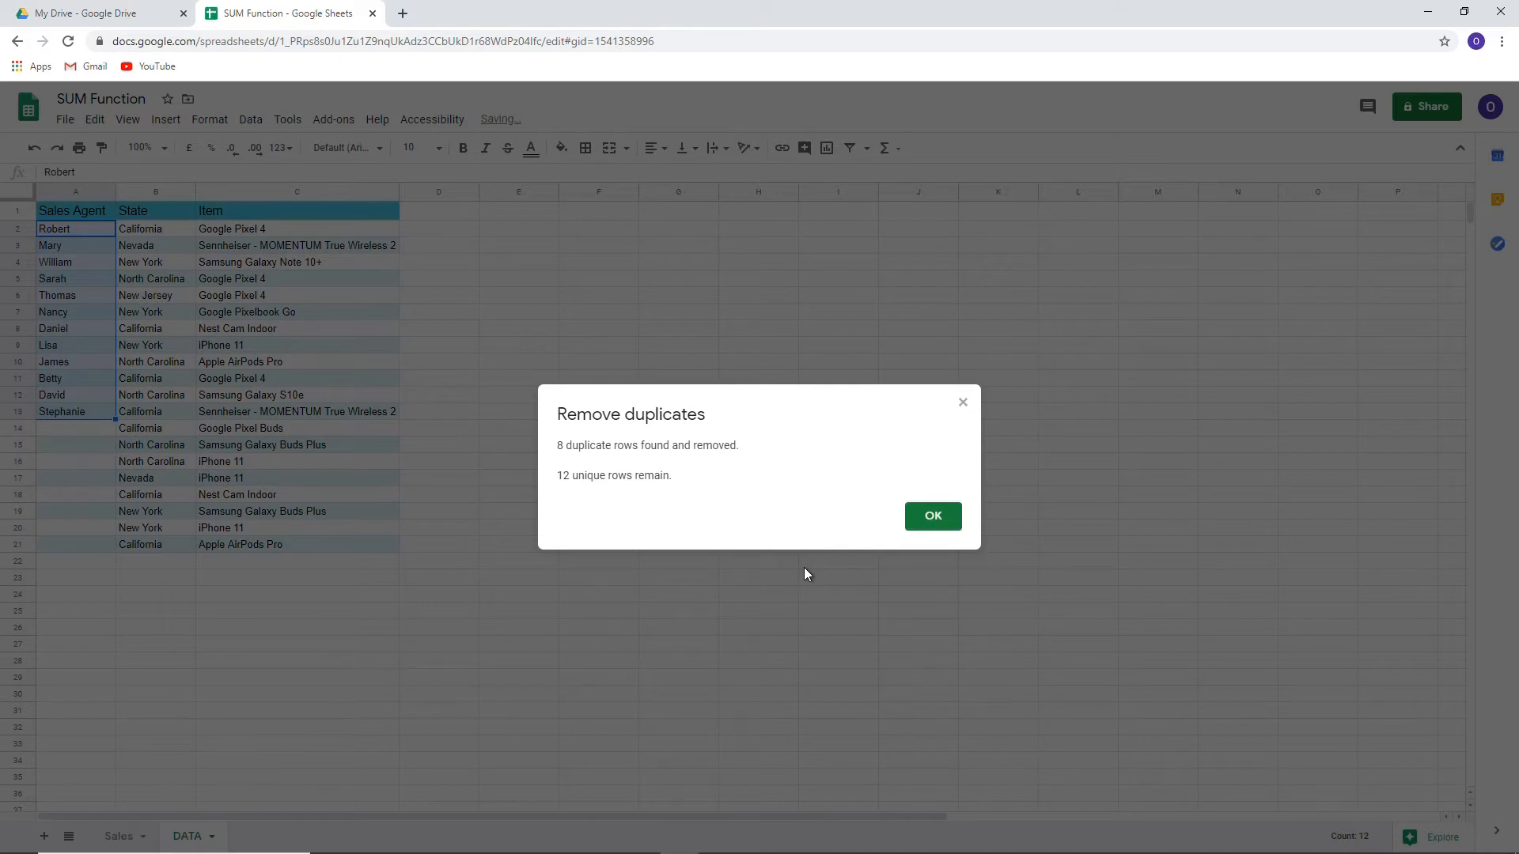
left_click(935, 519)
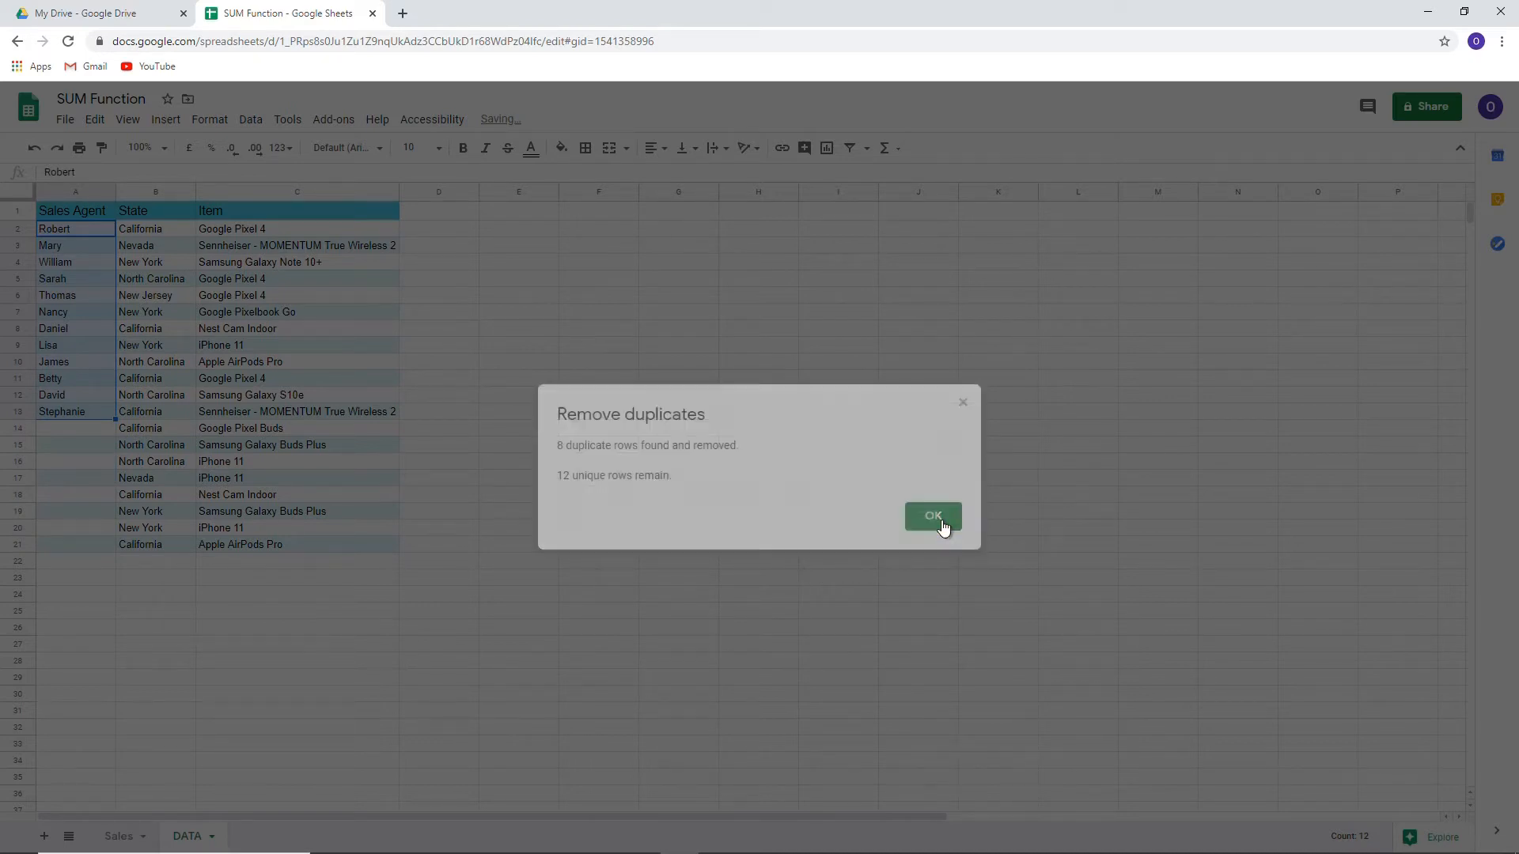
- Remove the duplicate states from B2:B21 on the DATA sheet
left_click_drag(153, 230, 166, 546)
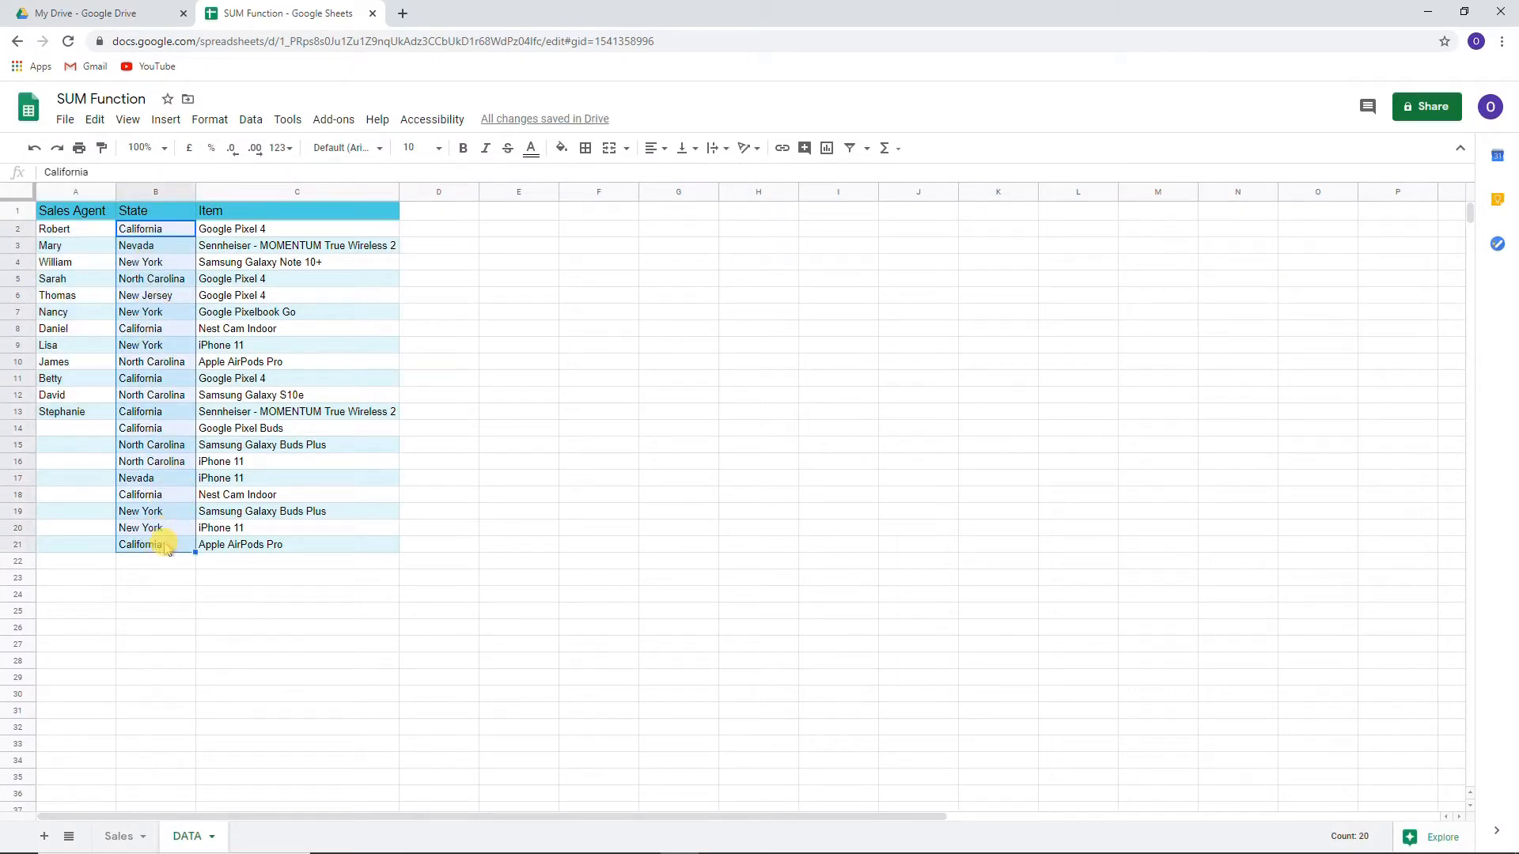
left_click(251, 119)
left_click(347, 557)
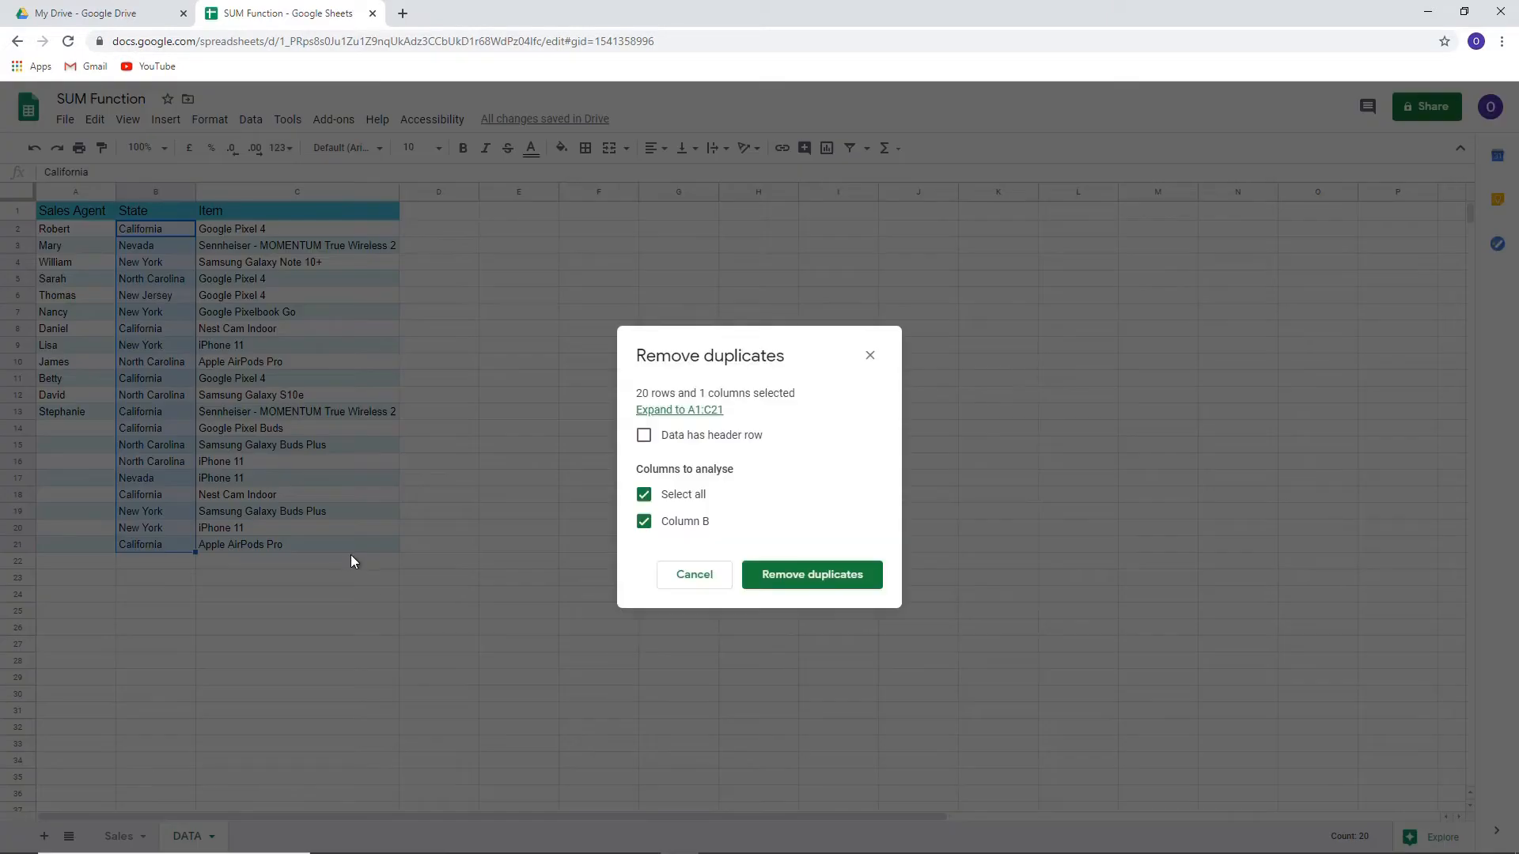
left_click(828, 578)
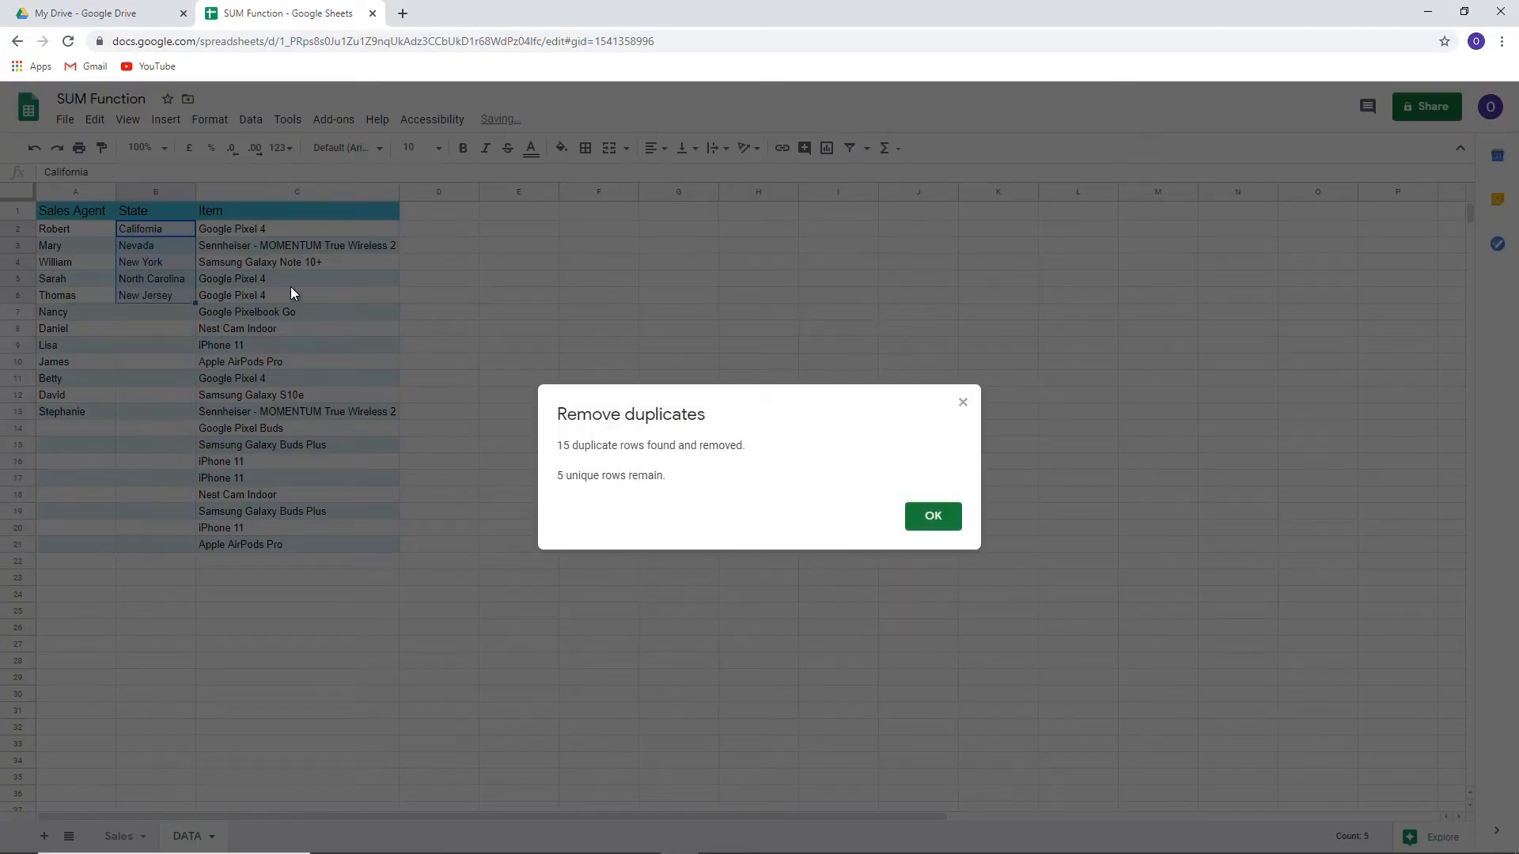
left_click(917, 524)
- Remove the duplicate items from C2:C21 on the DATA sheet
left_click_drag(239, 237, 277, 546)
left_click(251, 120)
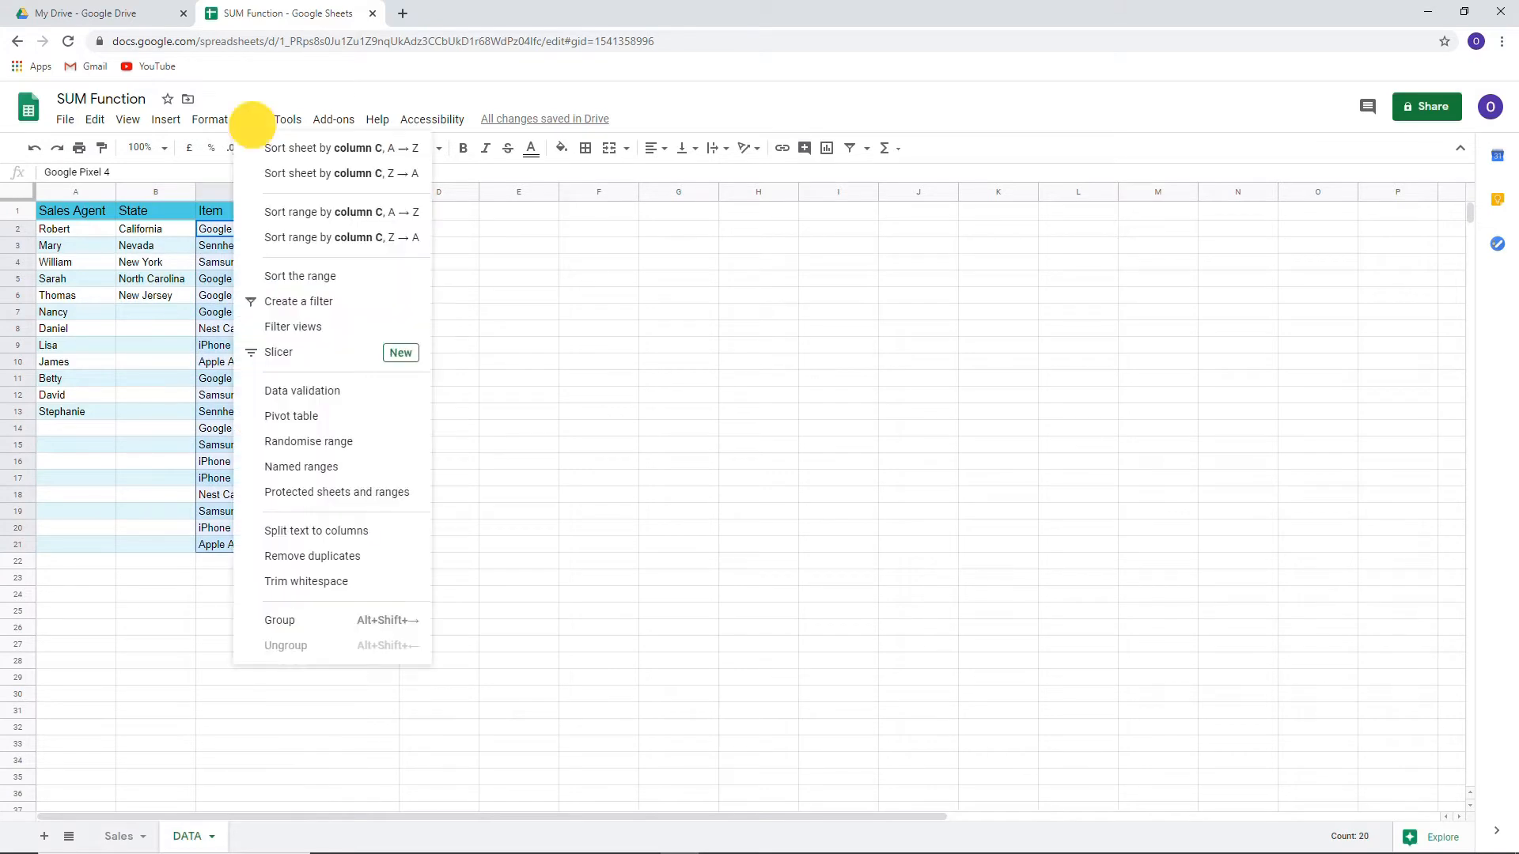
left_click(328, 557)
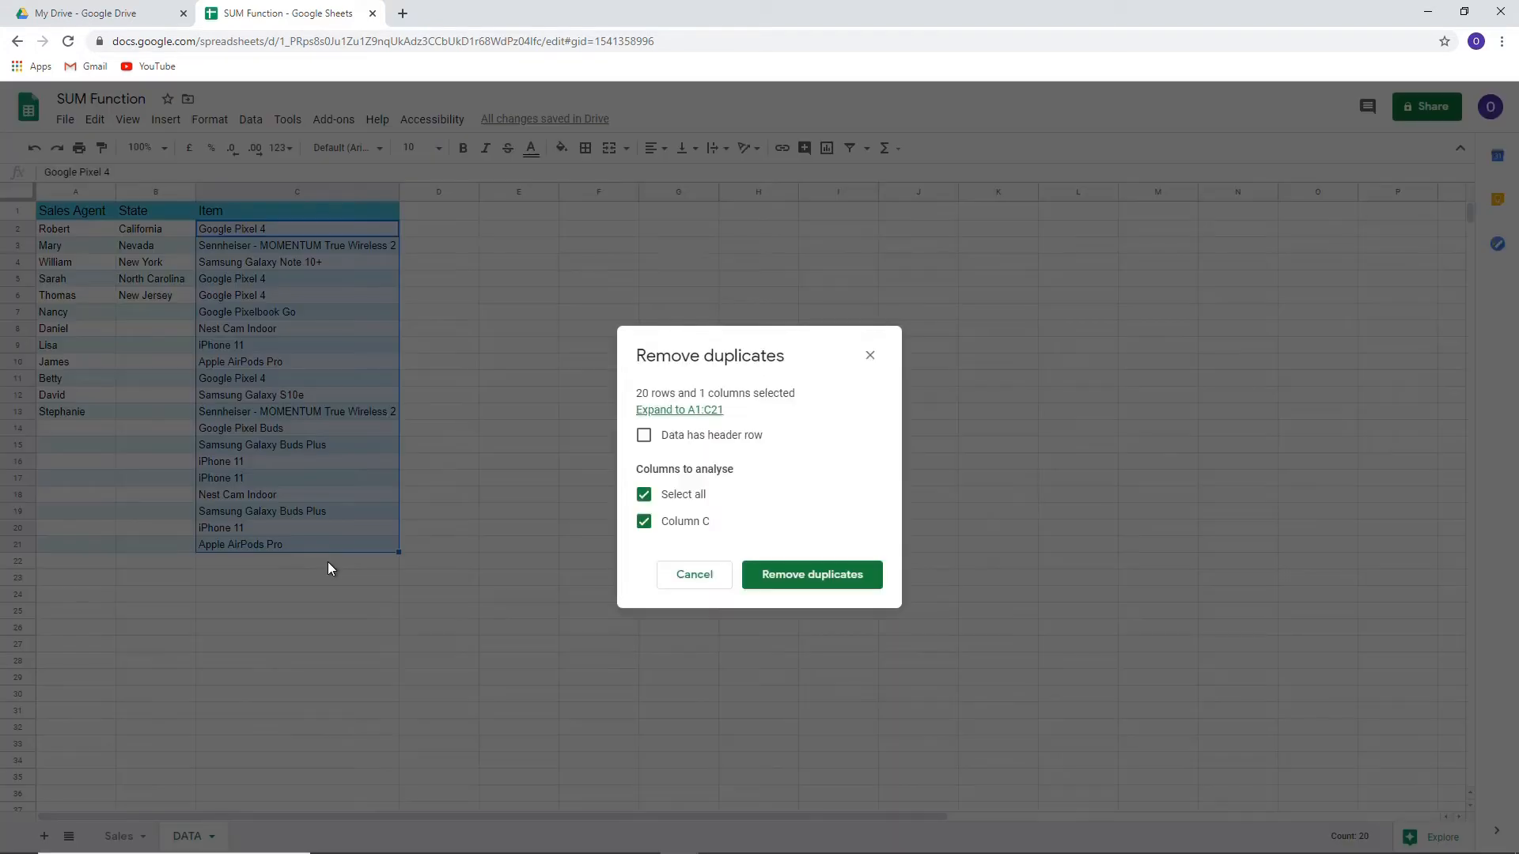
left_click(791, 580)
left_click(924, 517)
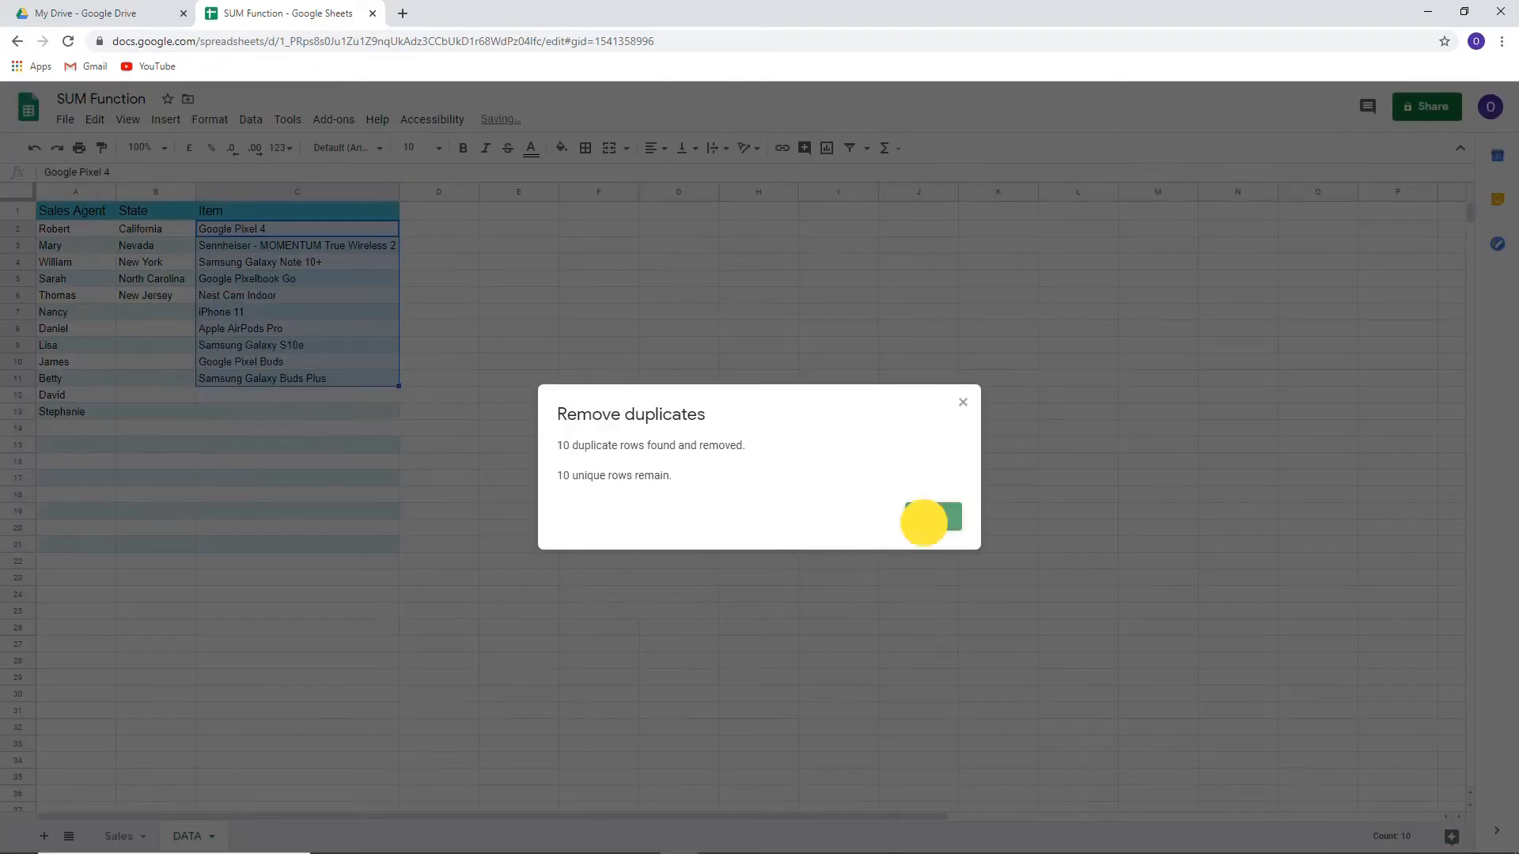
left_click(465, 433)
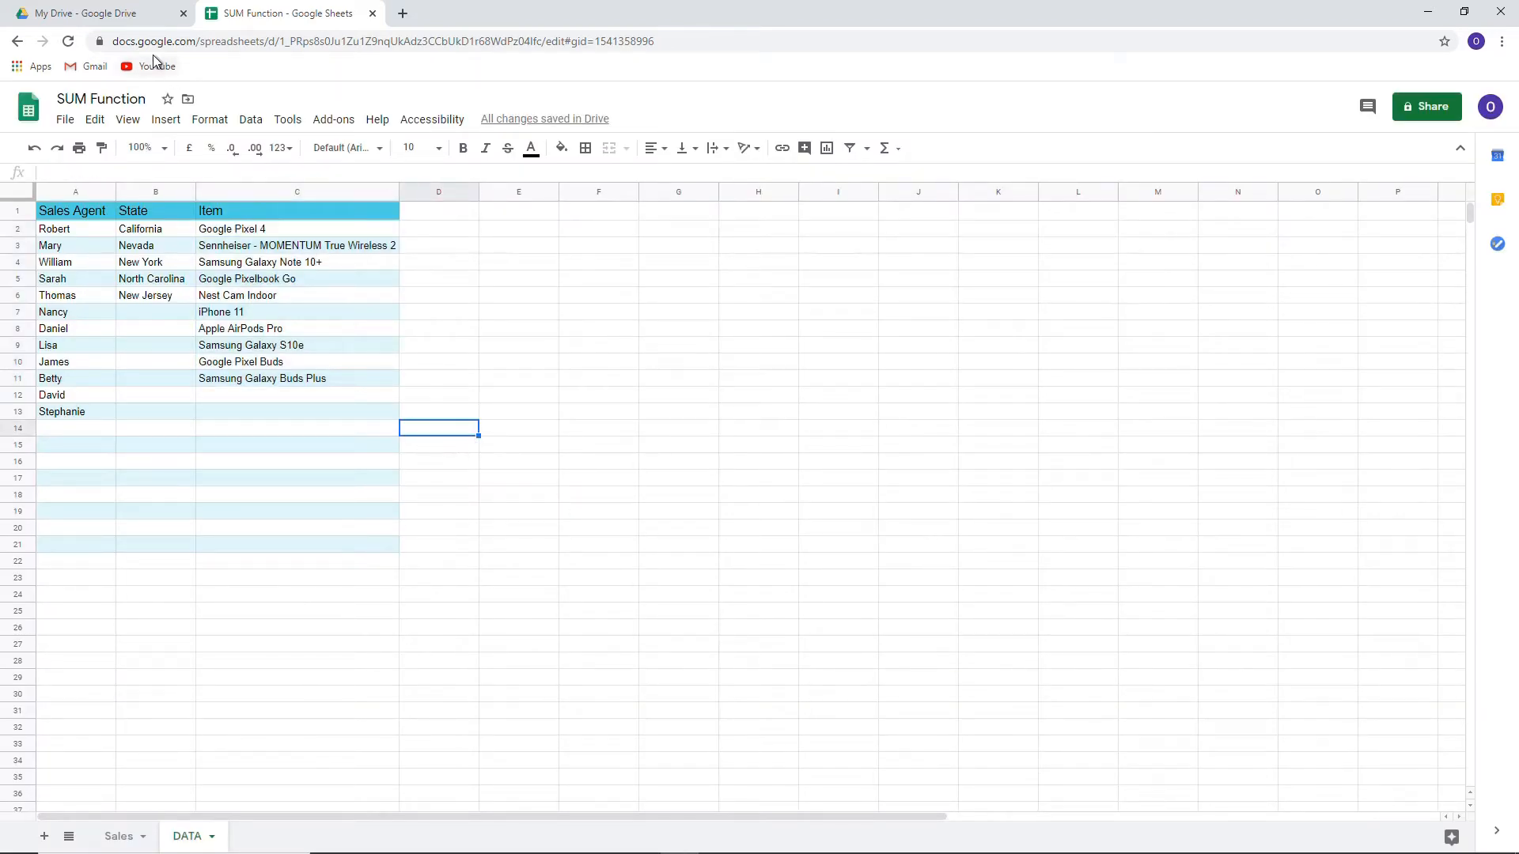
- Switch to Google Drive and create a new blank Google Form in My Drive
left_click(117, 17)
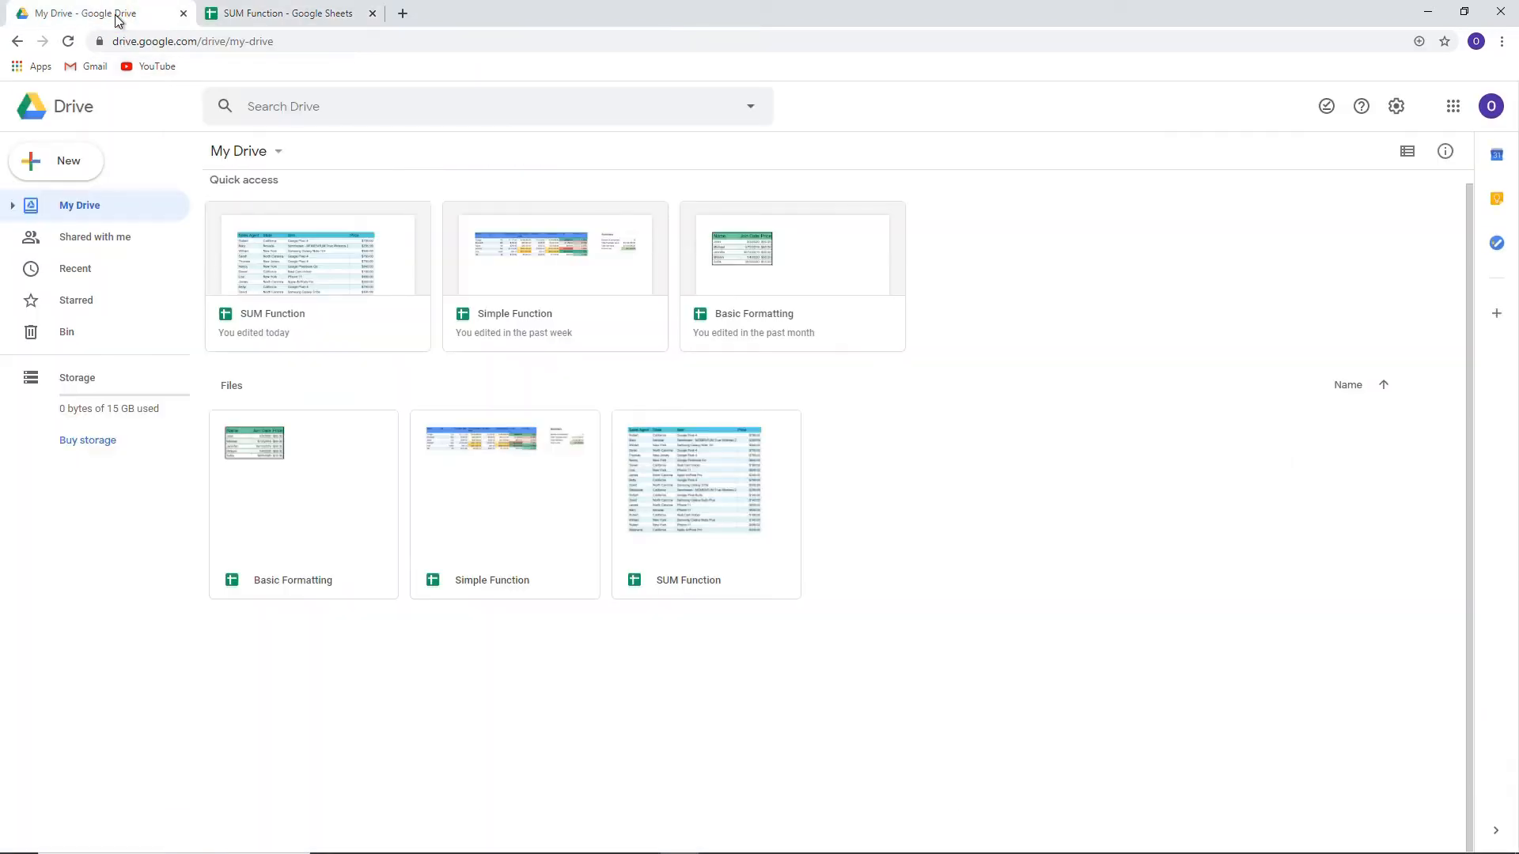
right_click(910, 516)
mouse_move(1078, 728)
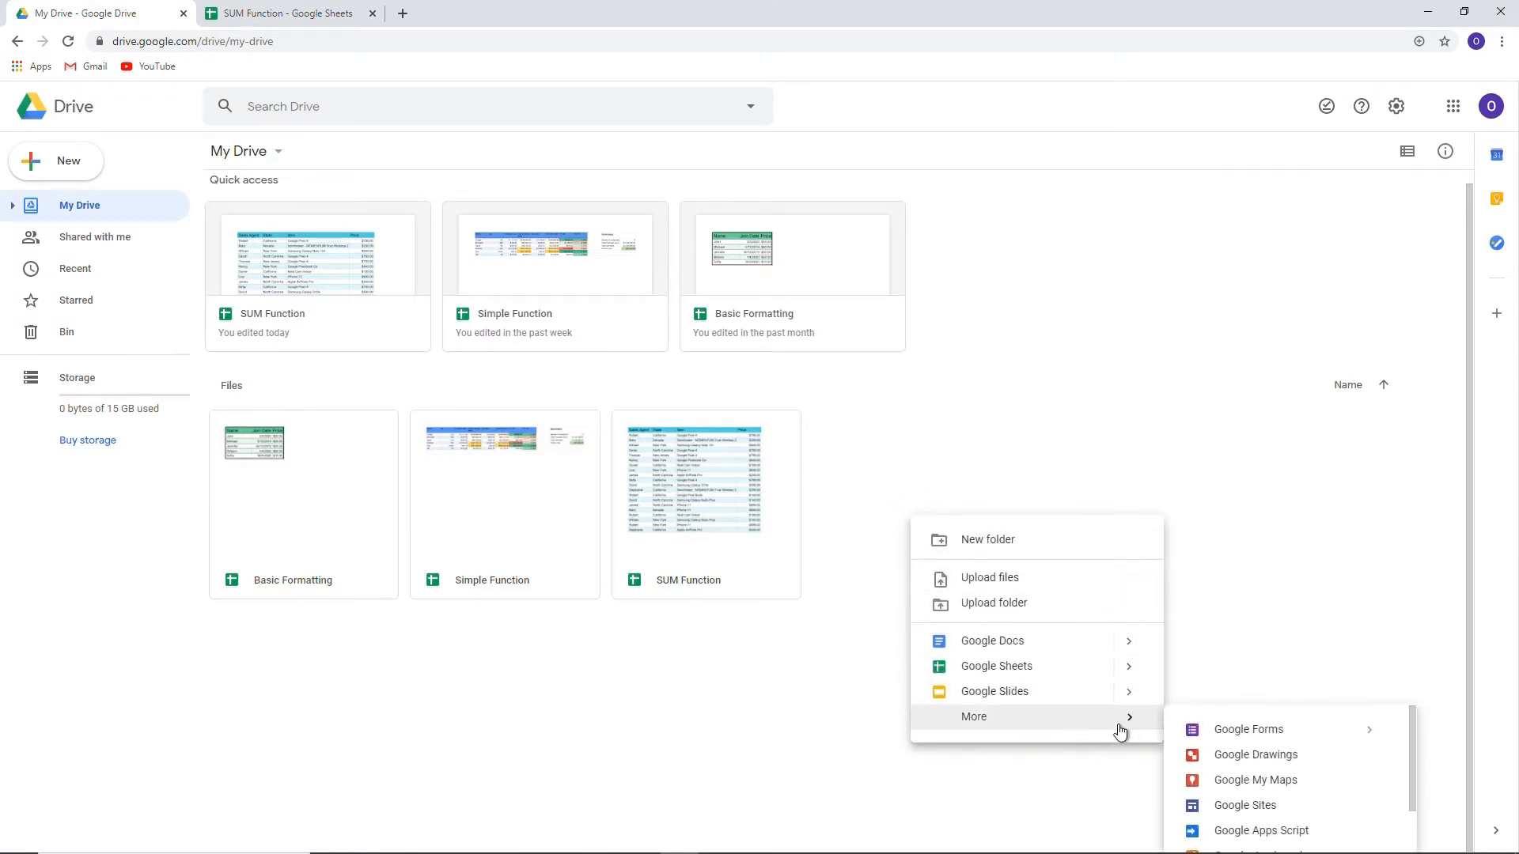
left_click(1198, 729)
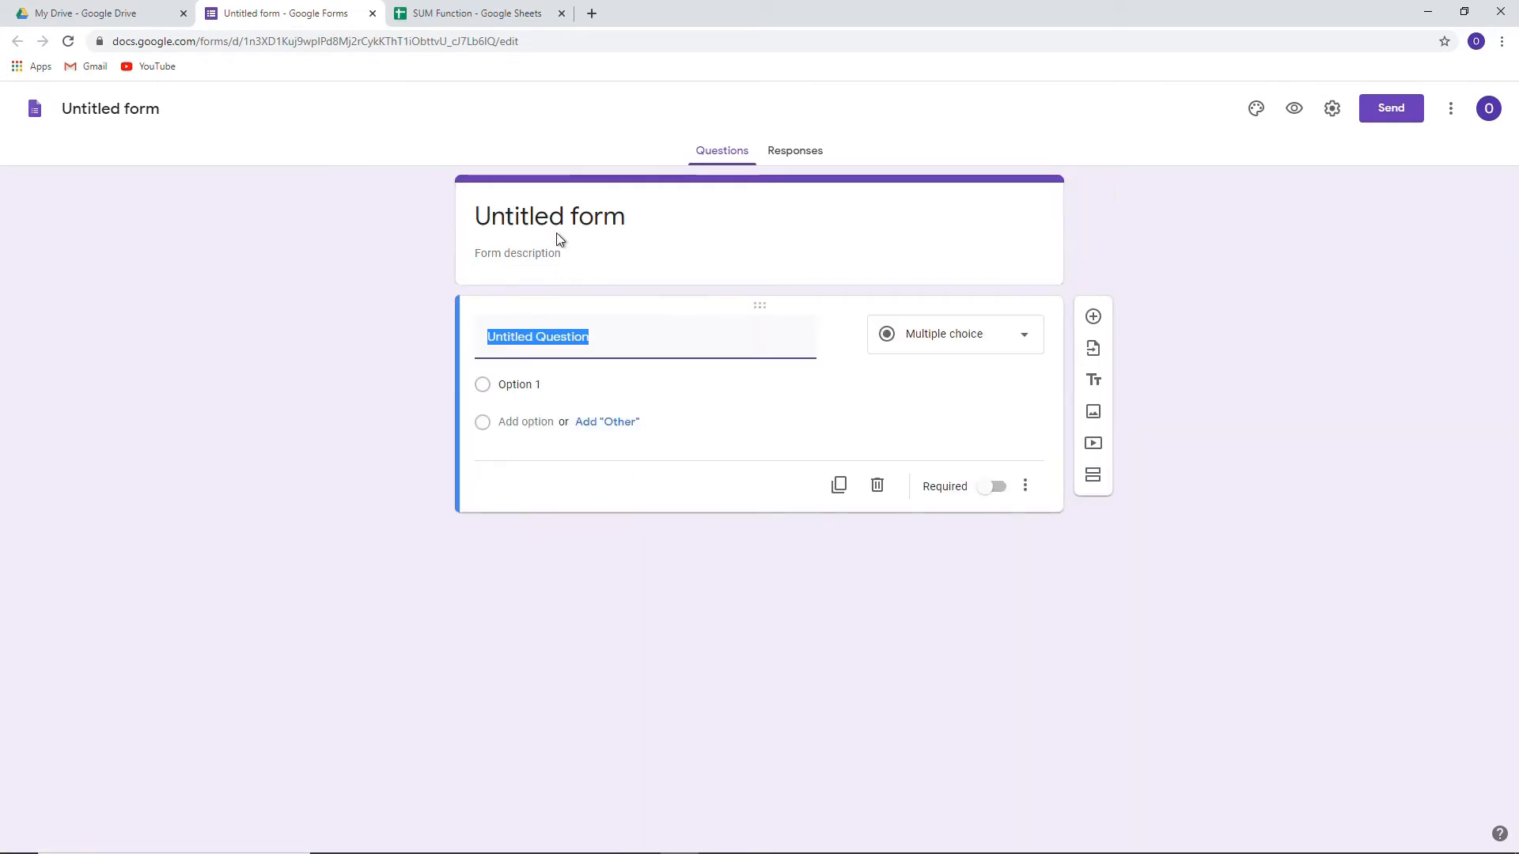
- Title the form "Sale form" and apply the same name to the form file
left_click(557, 234)
type("S")
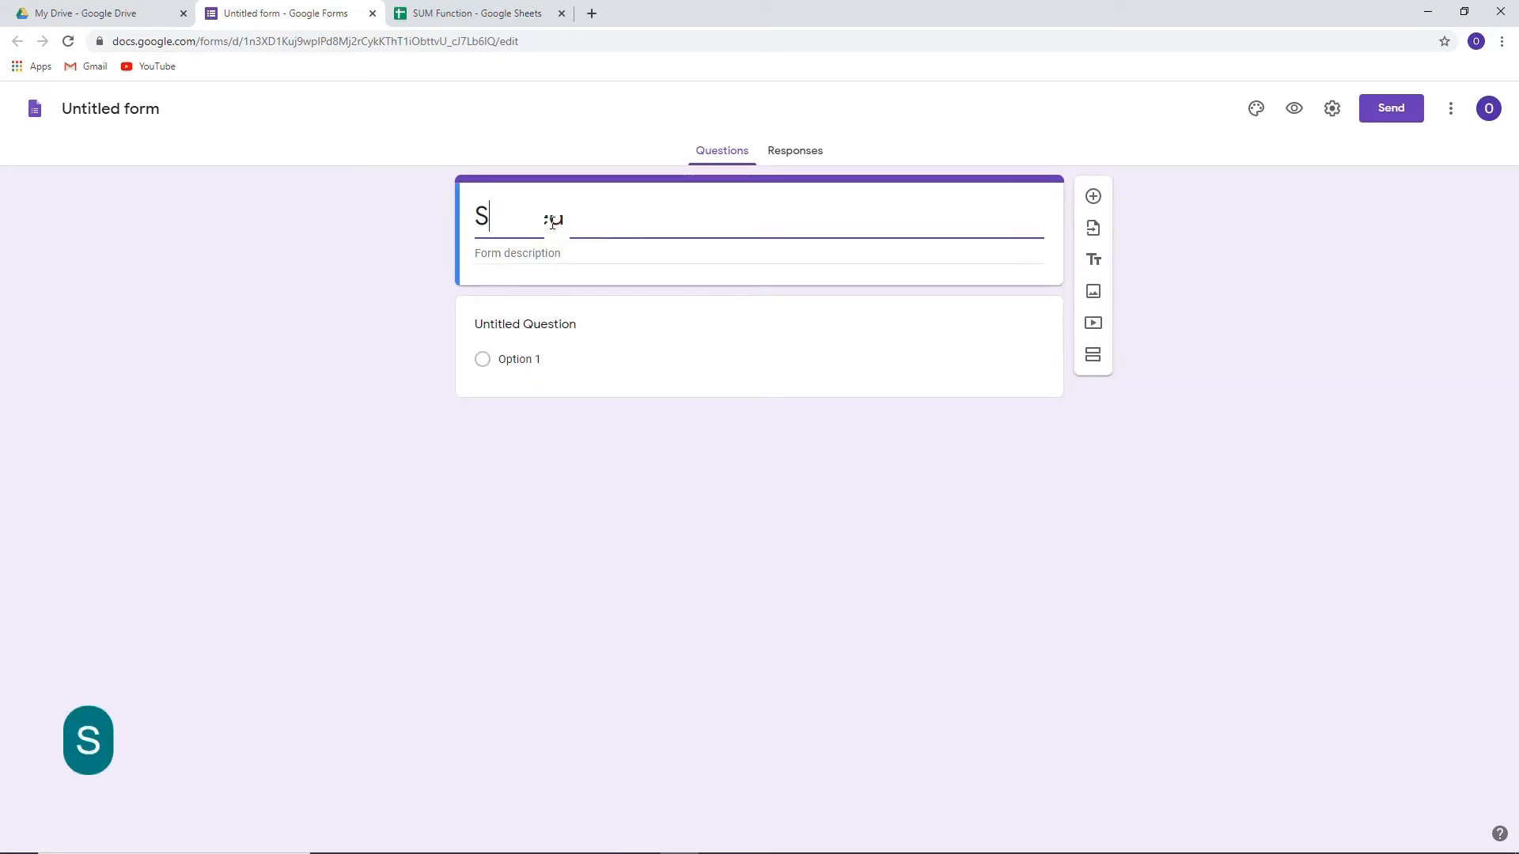
type("ale ")
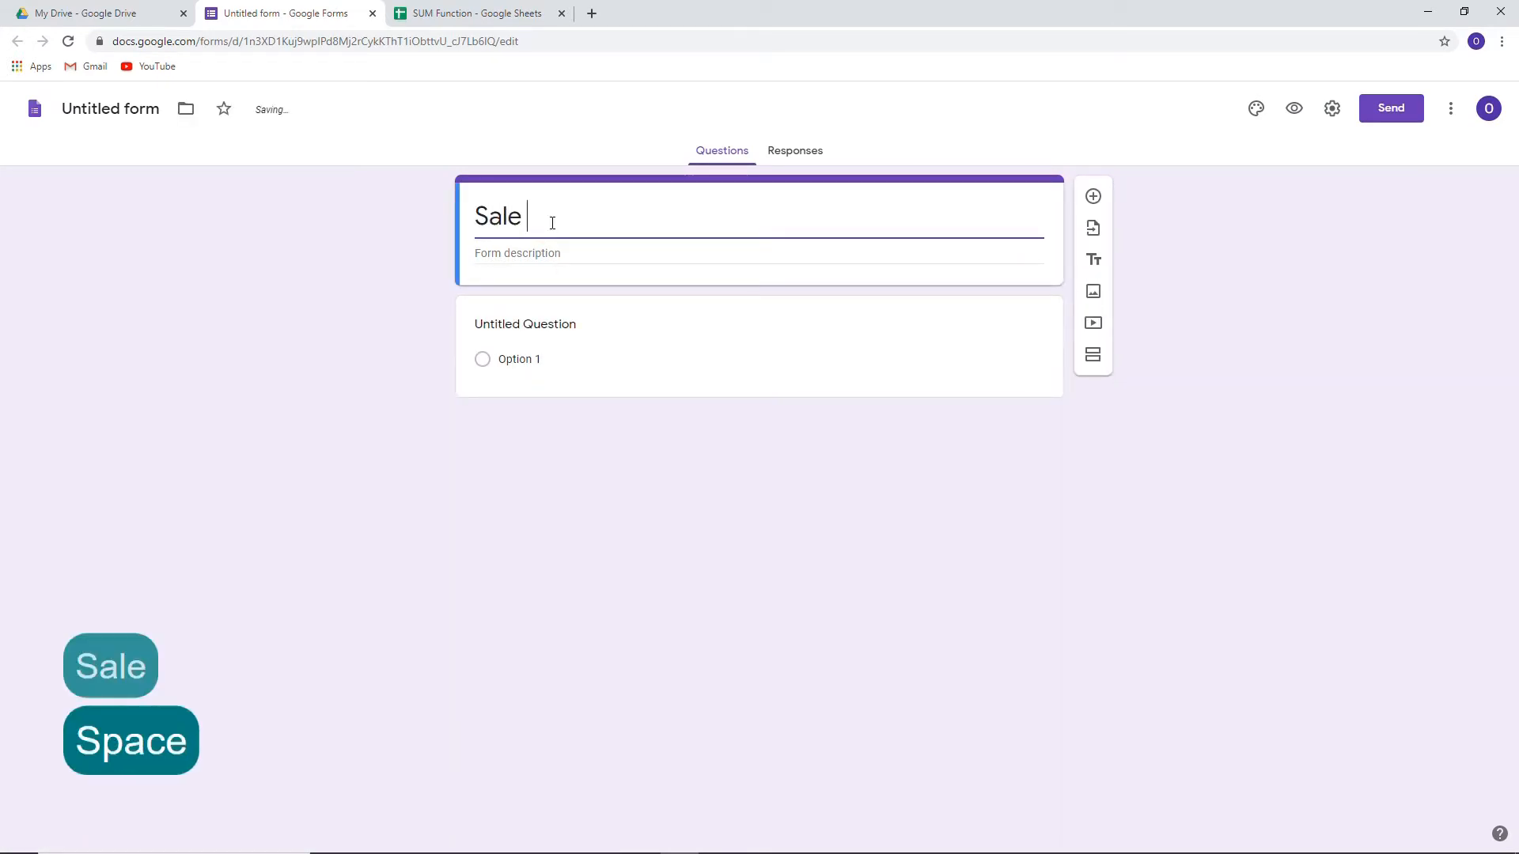
type("form")
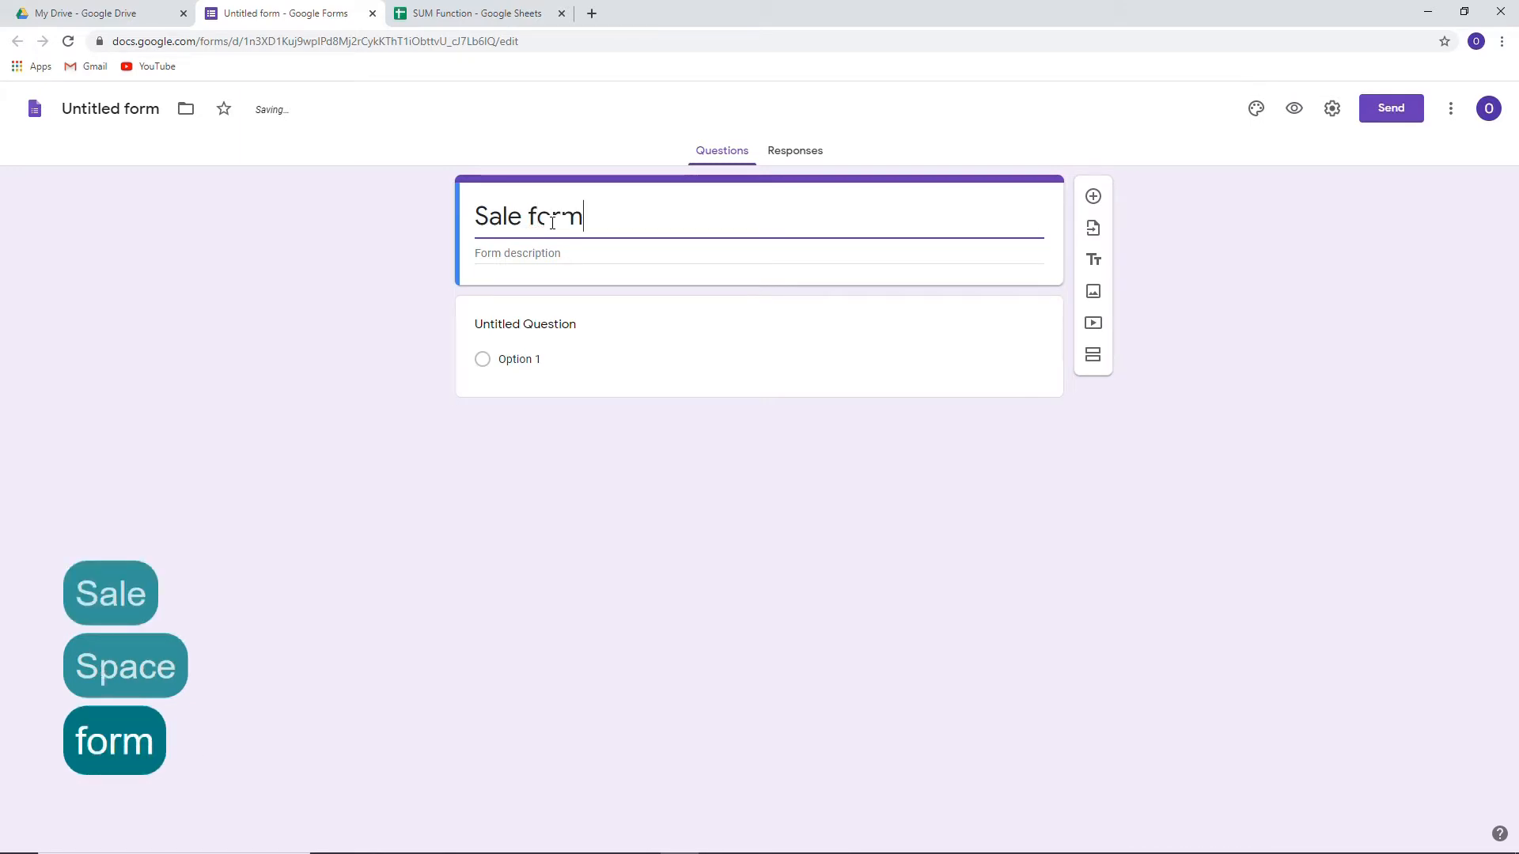
left_click_drag(584, 218, 495, 217)
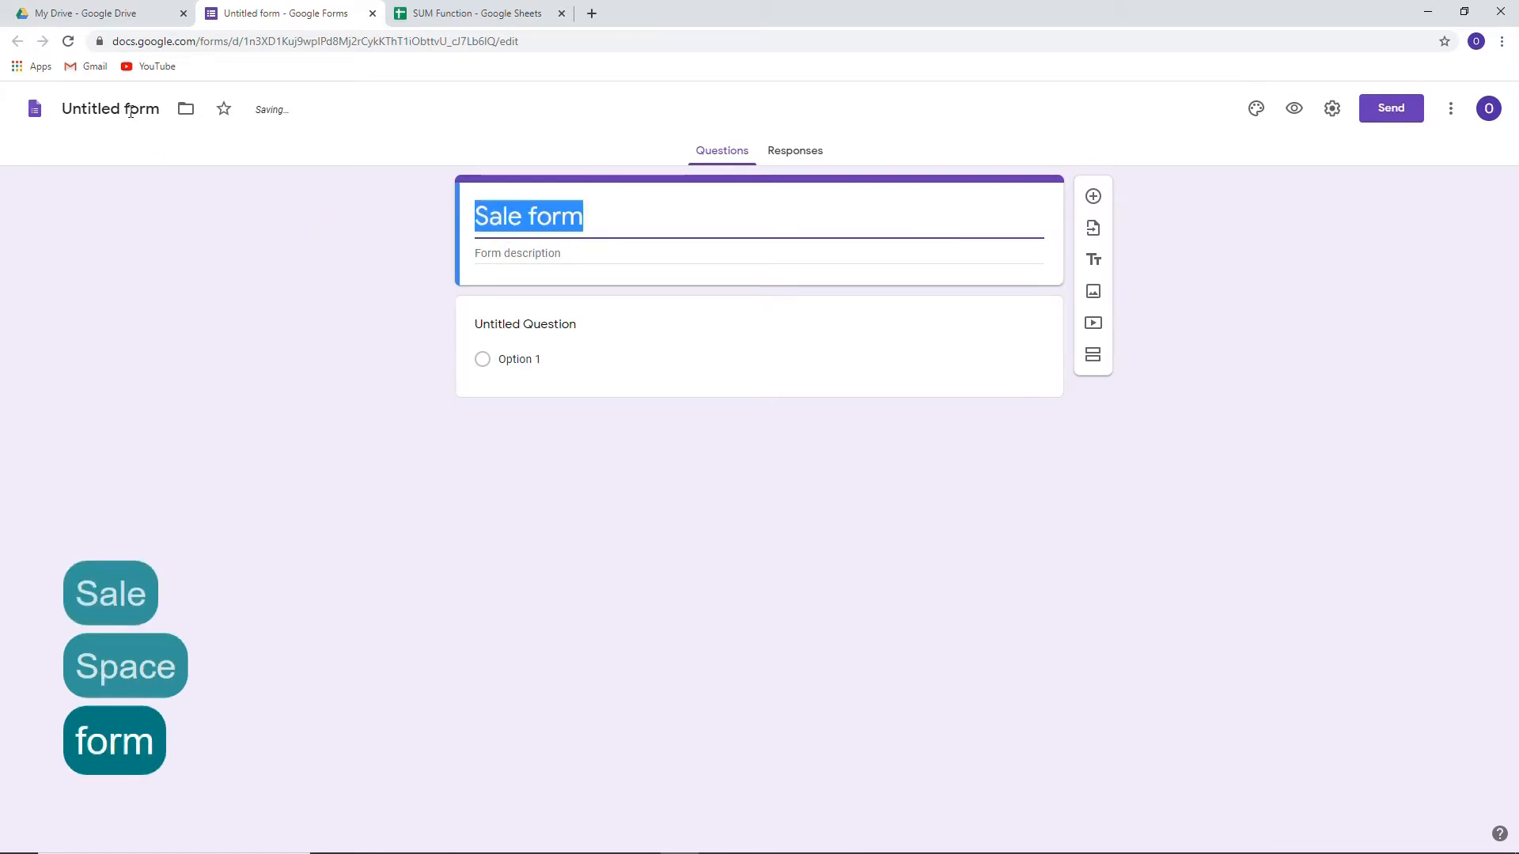
left_click(95, 109)
left_click(155, 249)
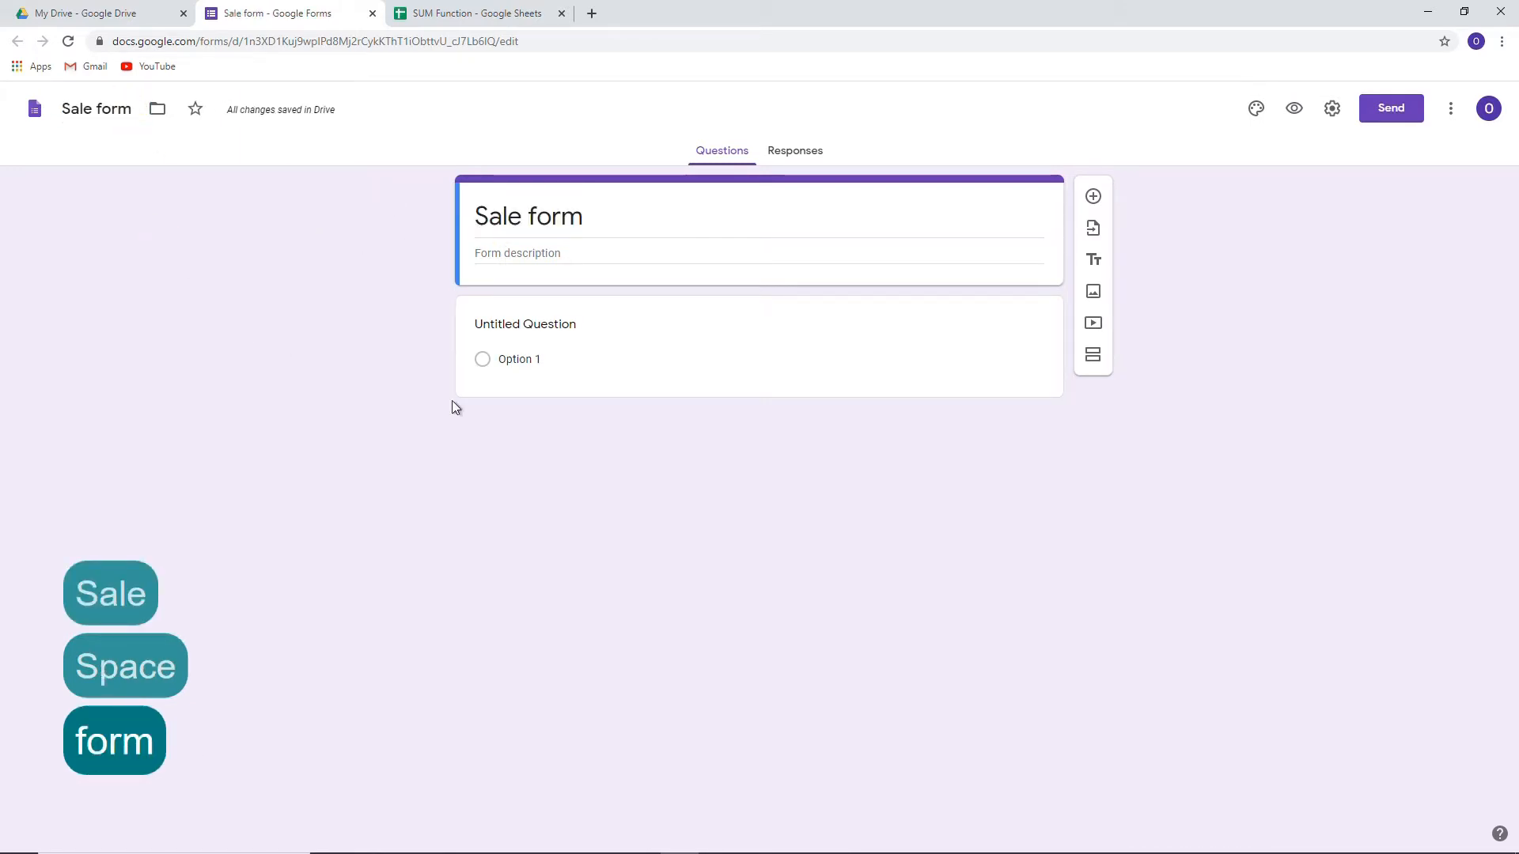
- Set the first question's text to "Sales agent"
left_click(526, 324)
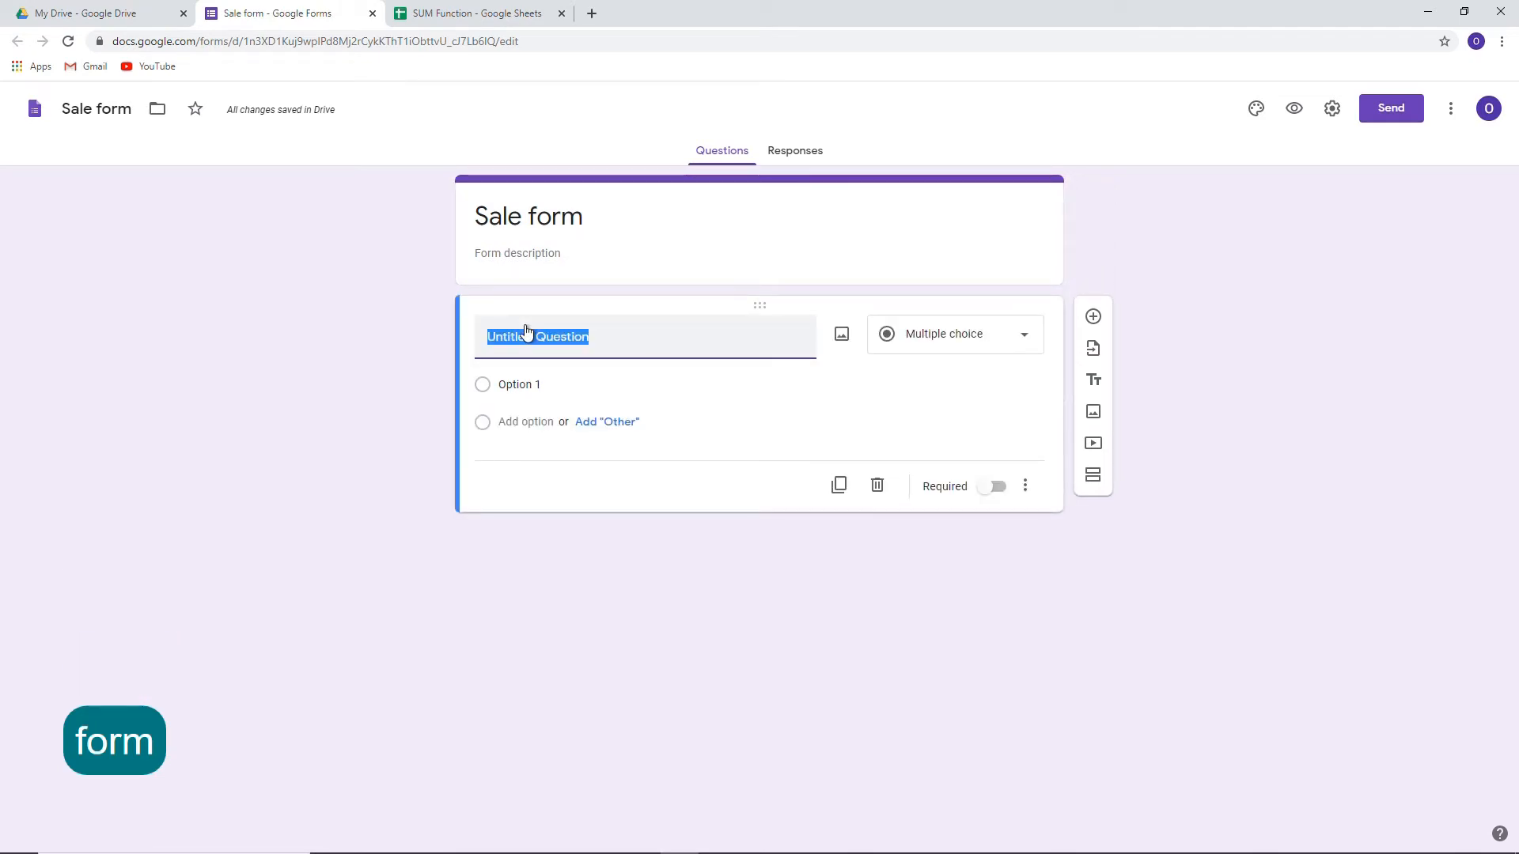
type("Sale")
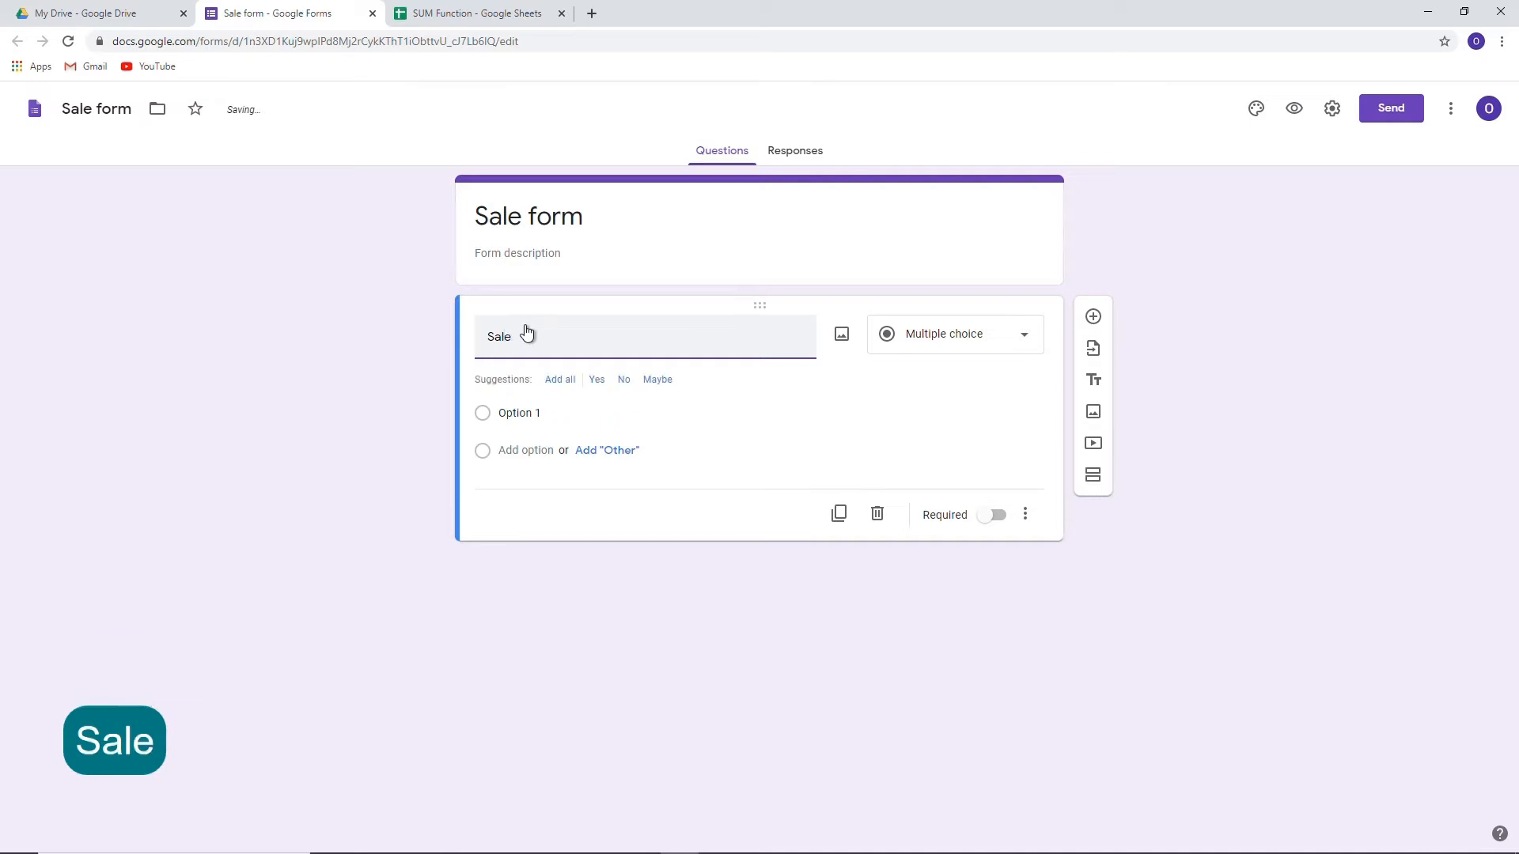
type("s ag")
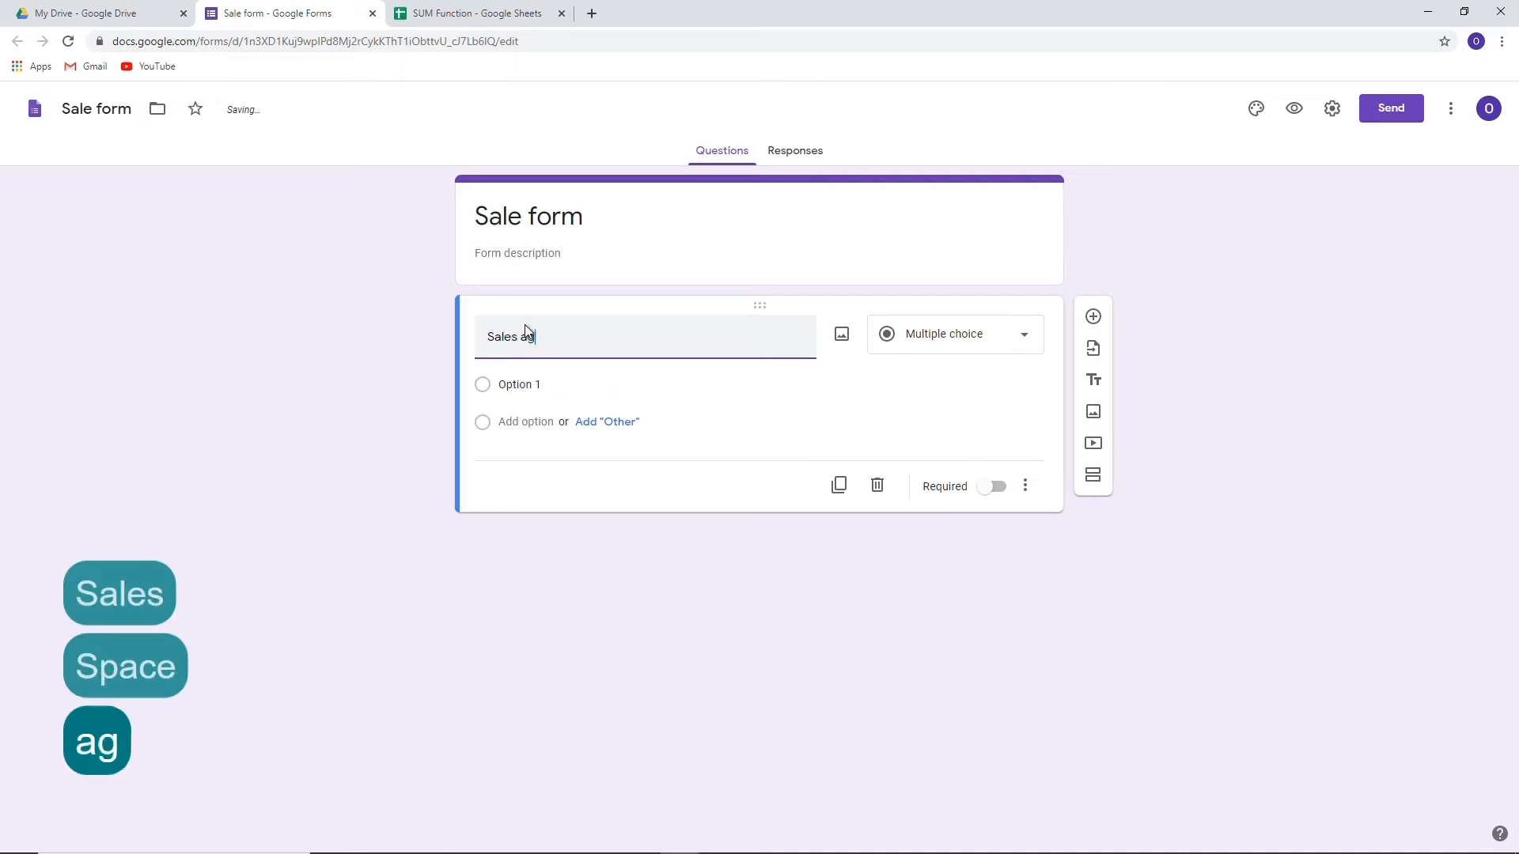
type("ent")
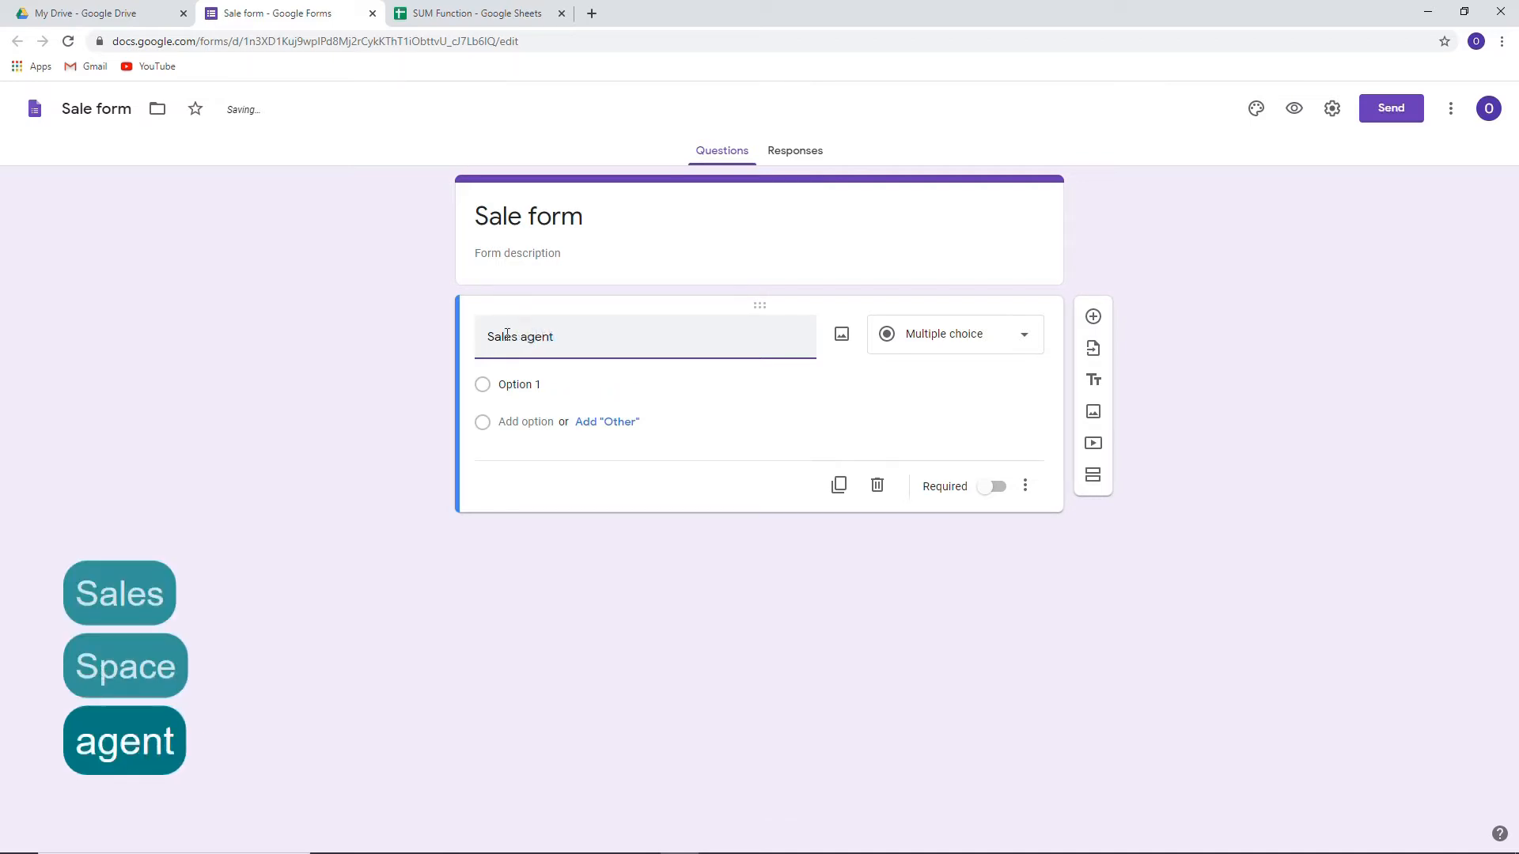
left_click(414, 390)
- Replace Option 1 of the Sales agent question with the agent names copied from A2:A13 of the DATA sheet
left_click(502, 386)
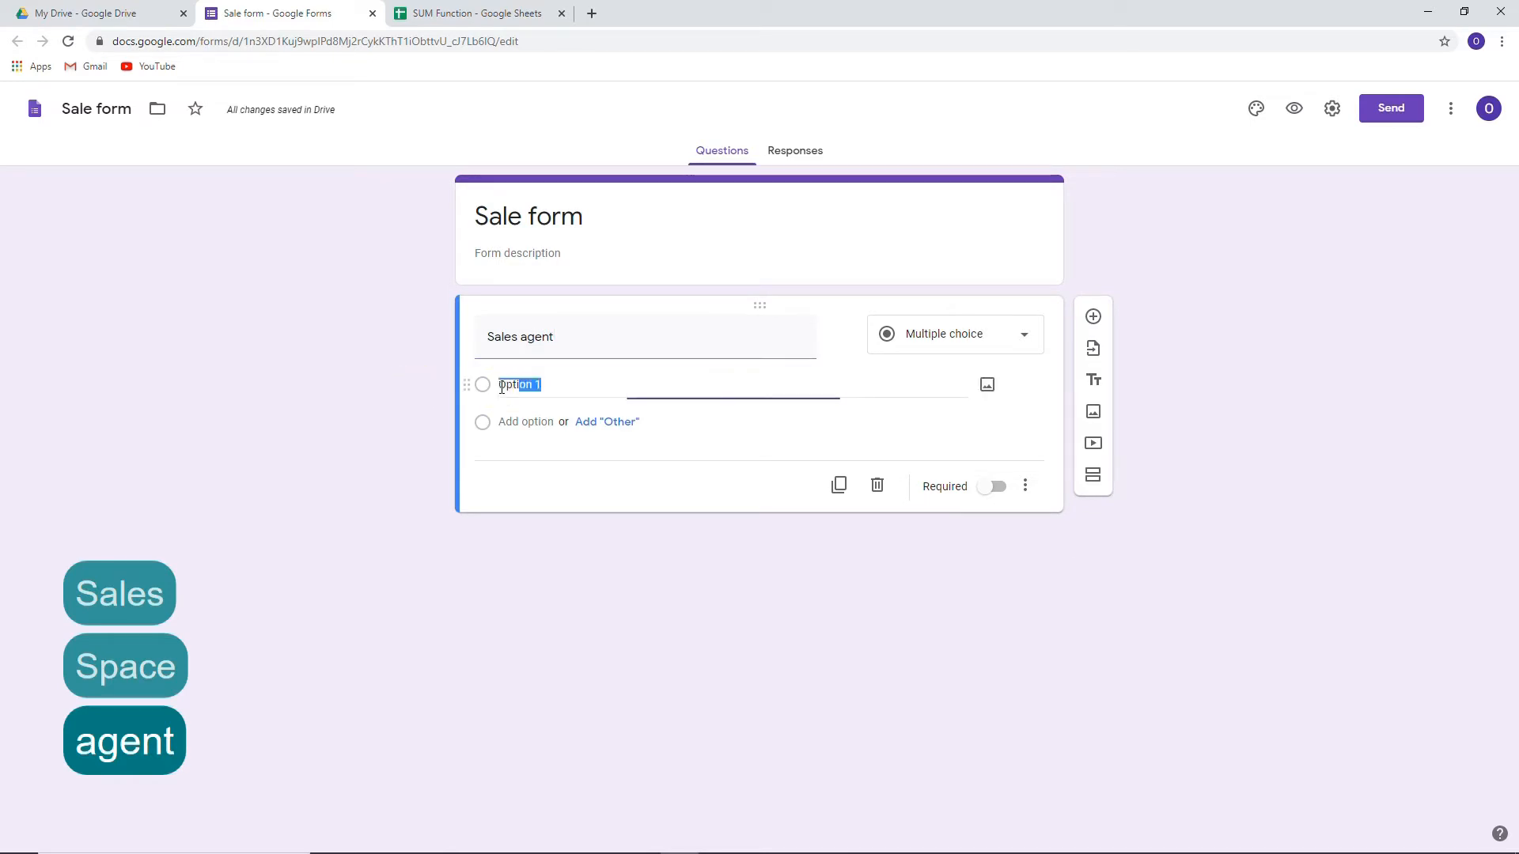
left_click_drag(501, 387, 485, 393)
left_click(466, 13)
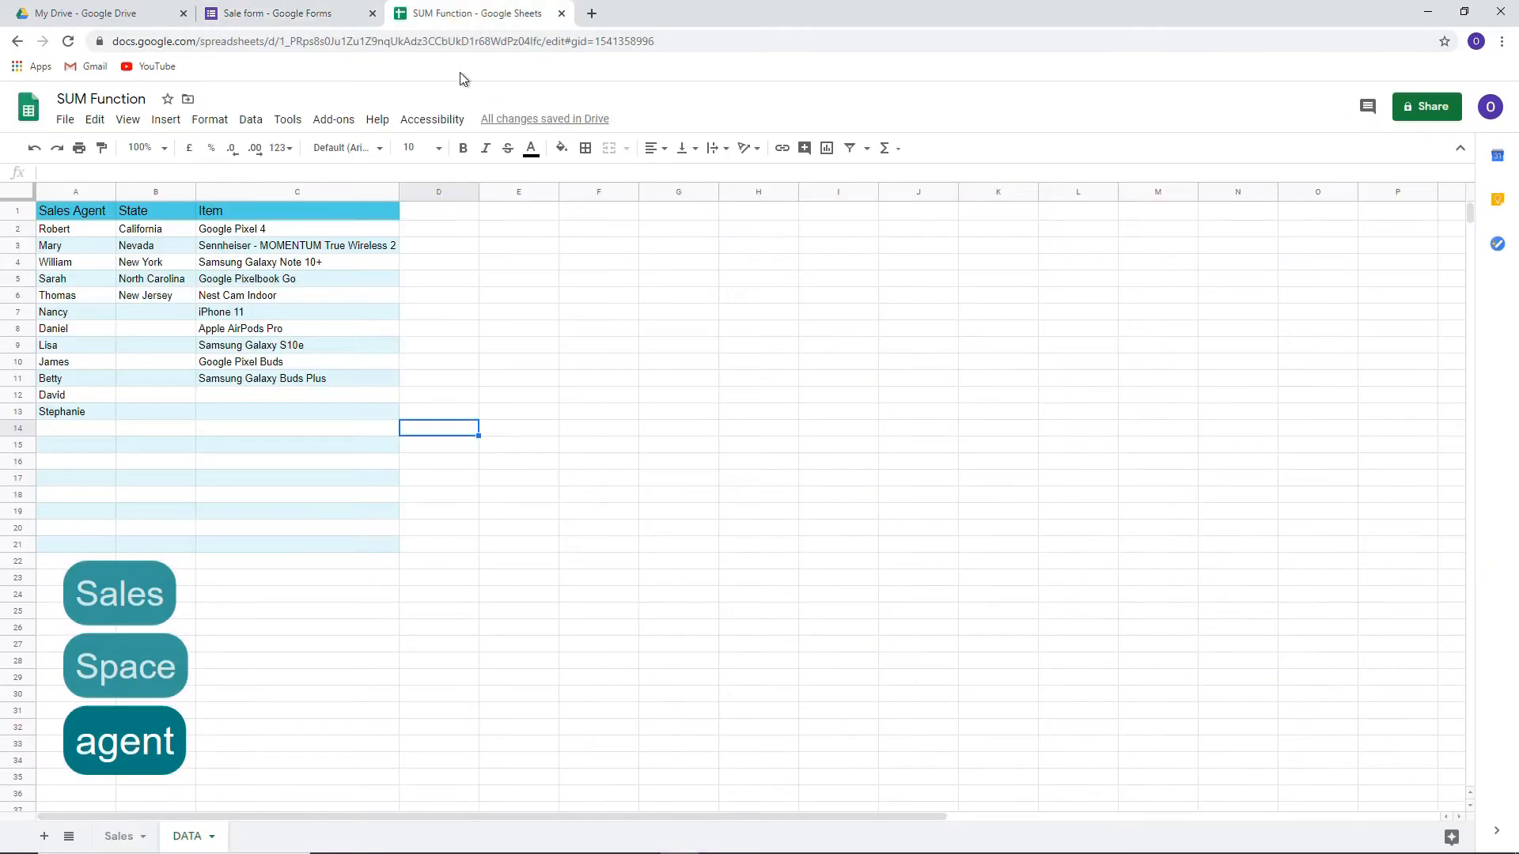
left_click_drag(79, 229, 84, 420)
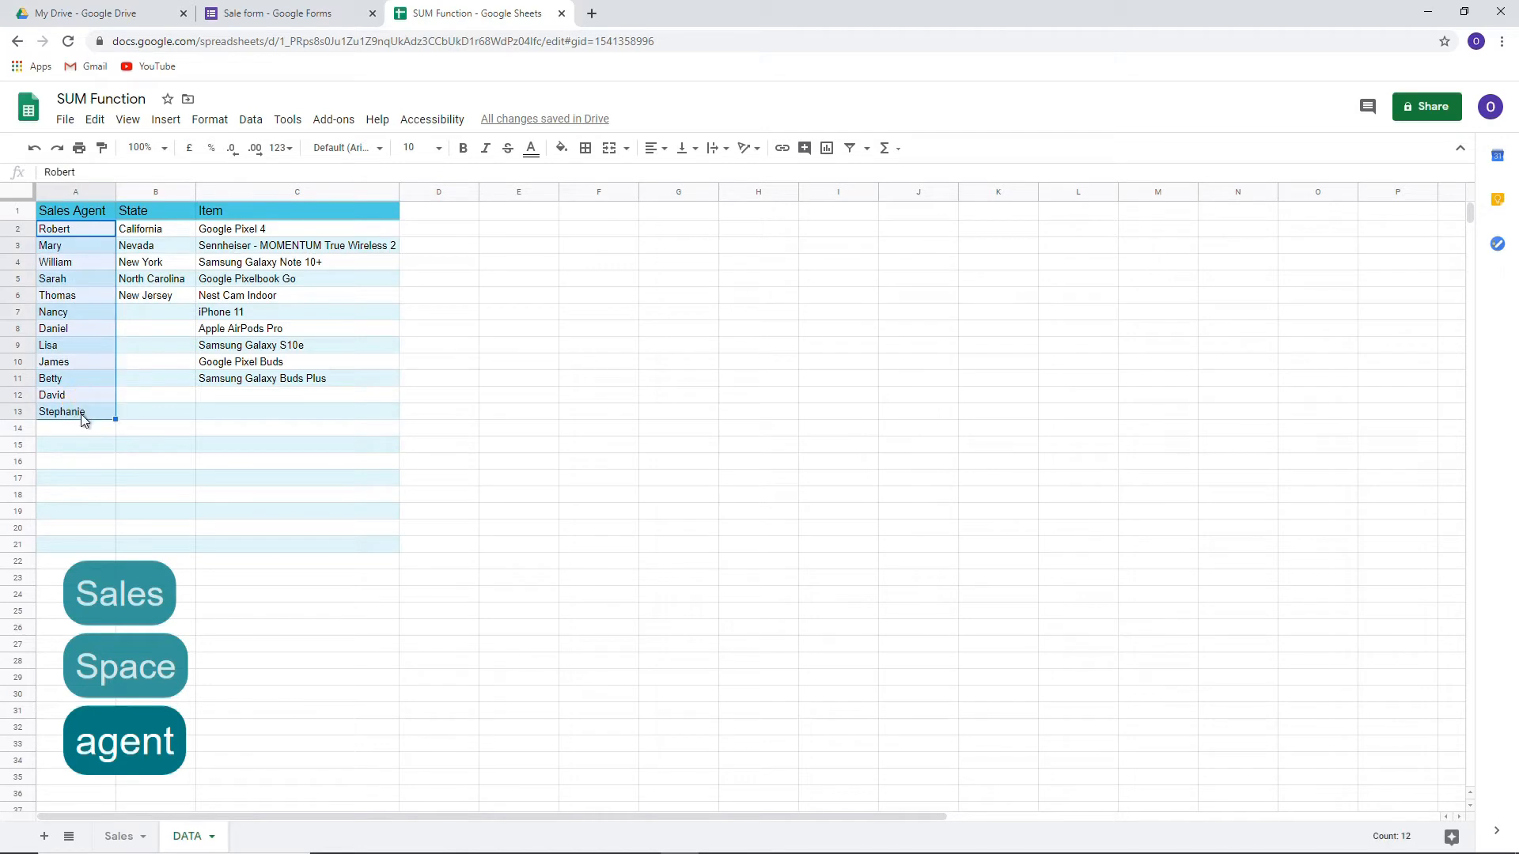
key("ctrl+c")
left_click(265, 14)
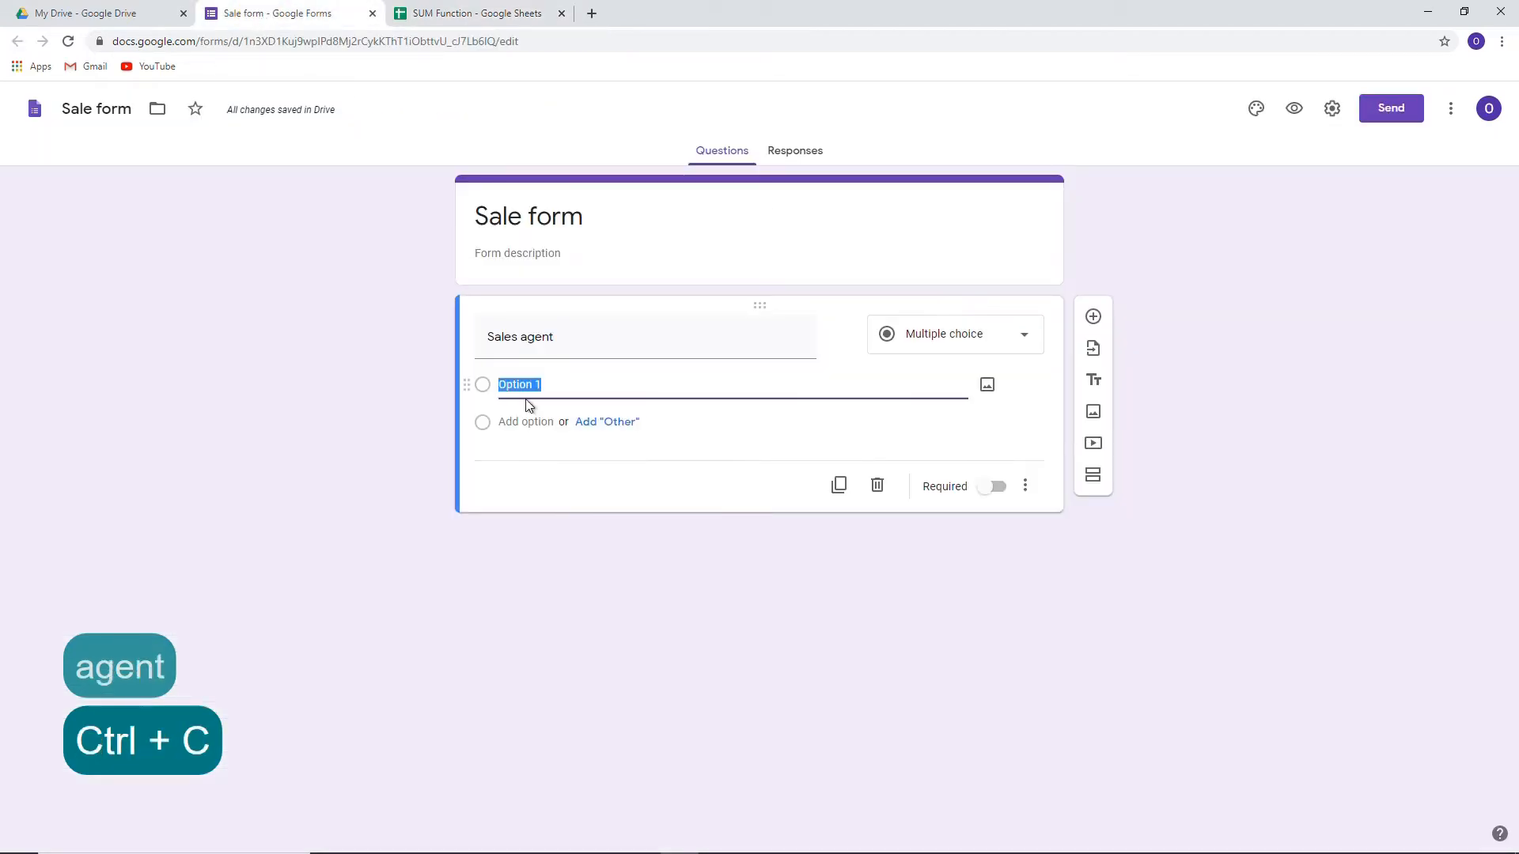
key("ctrl+v")
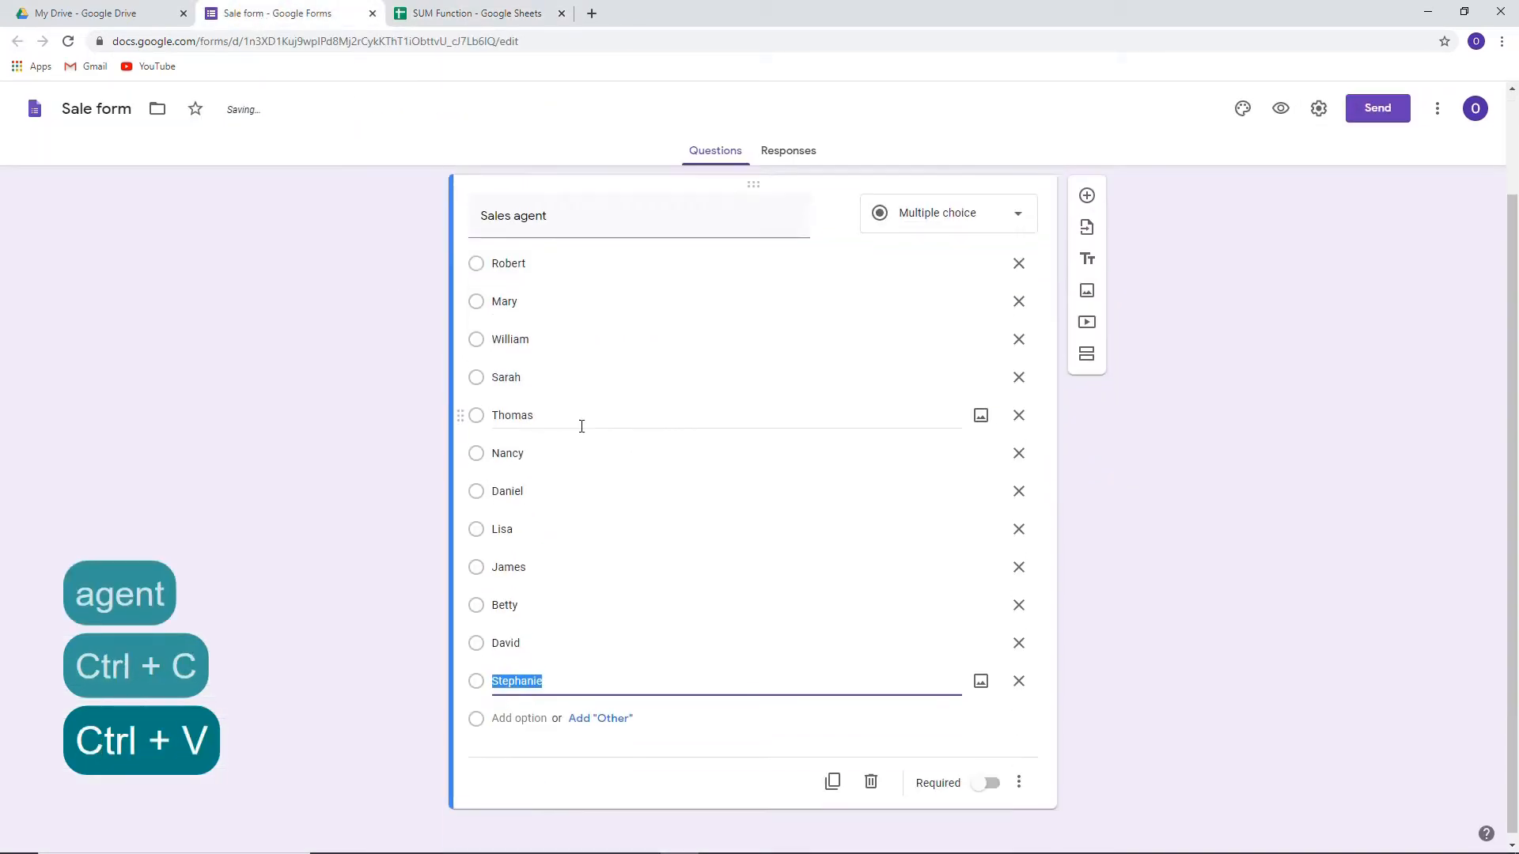
- Change the Sales agent question to a Drop-down and make it required
left_click(1015, 215)
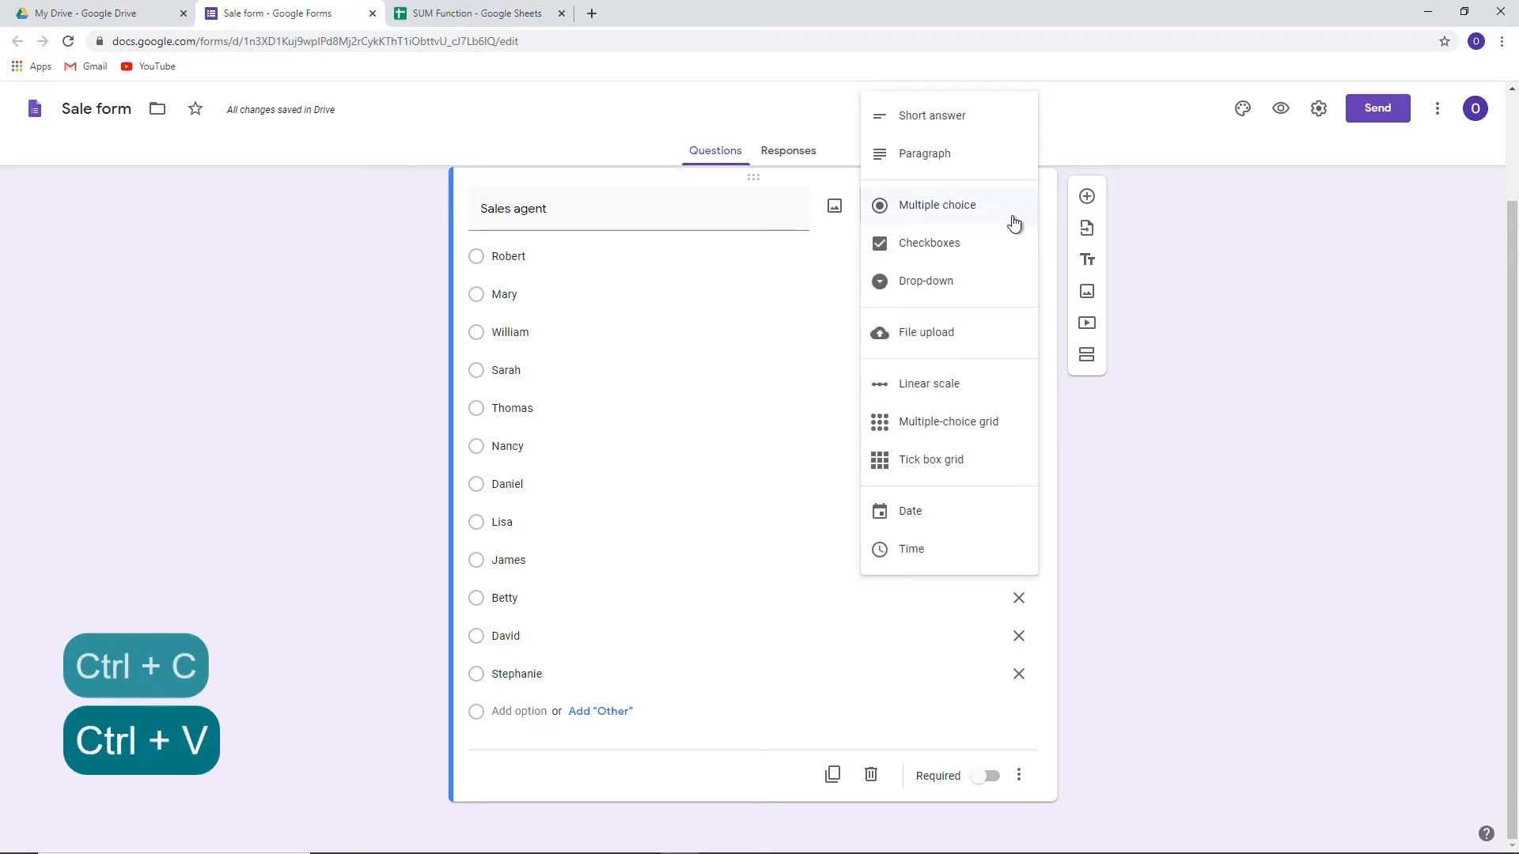
left_click(985, 281)
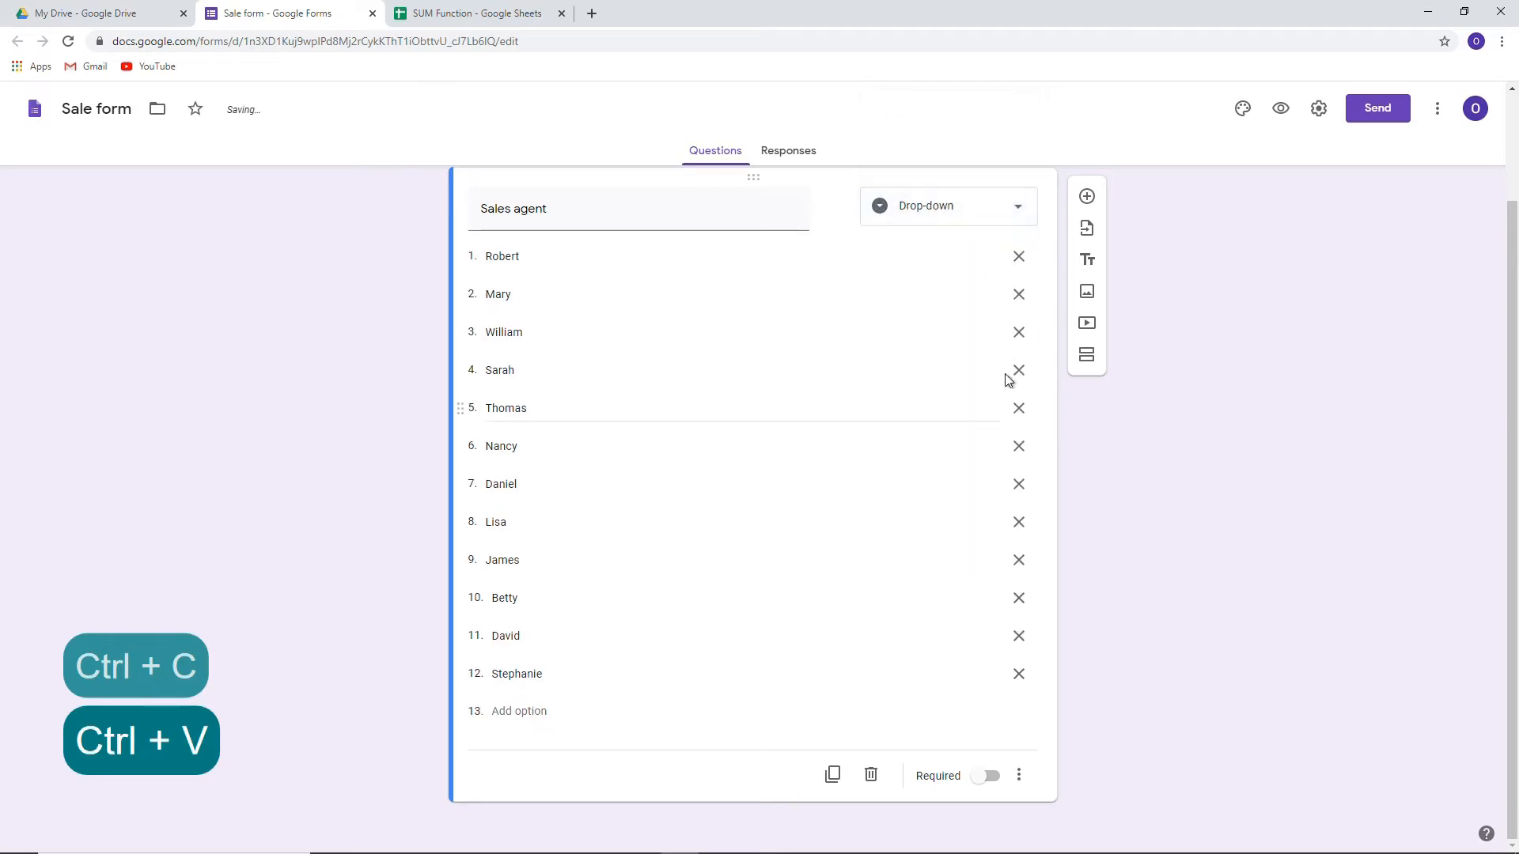
left_click(985, 779)
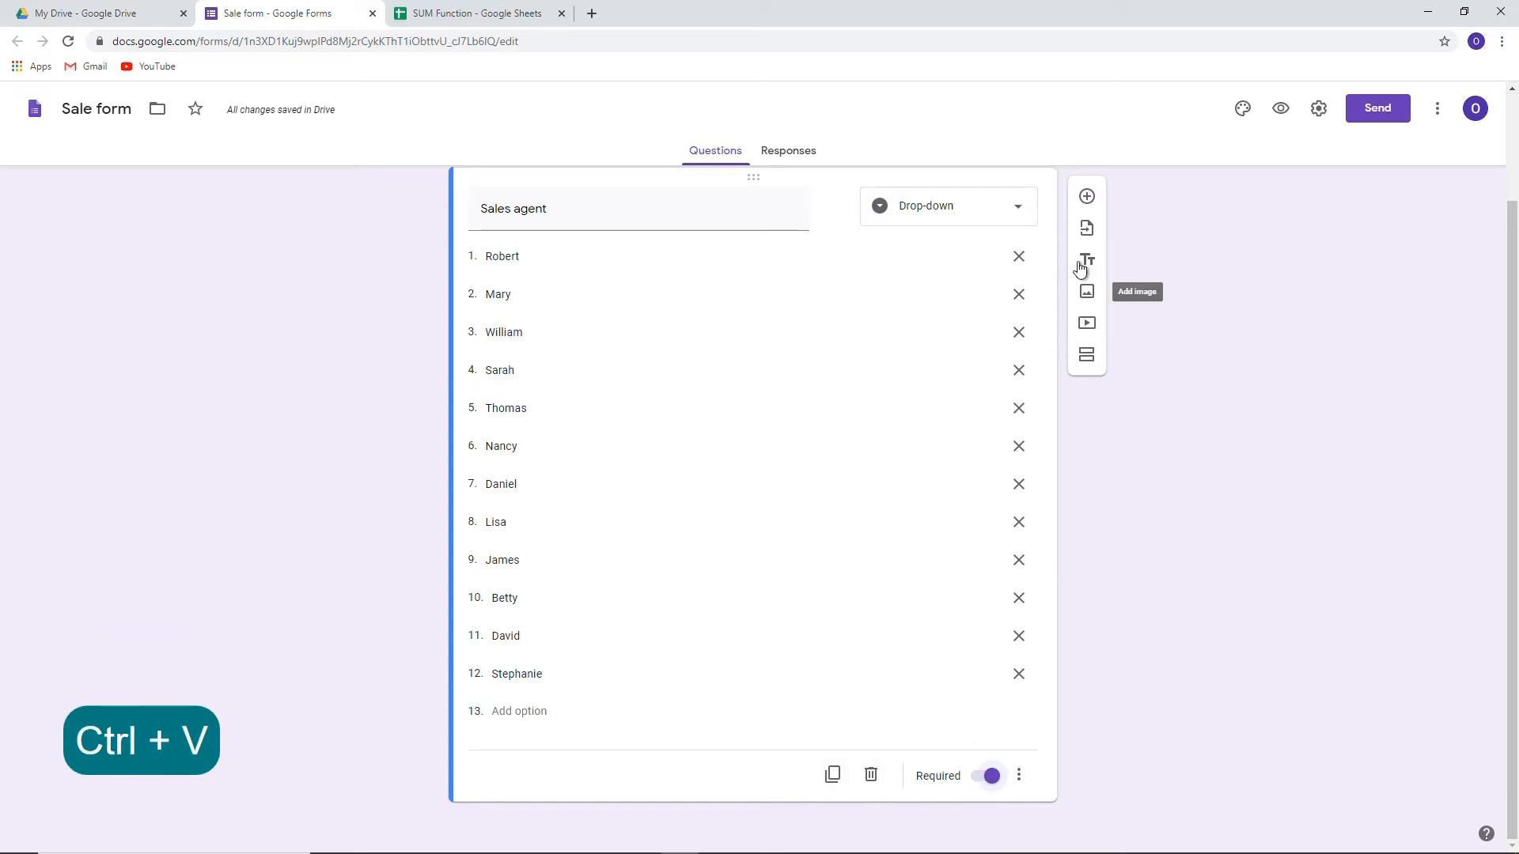
- Add a second question named "Agency" and set its answer type to Drop-down
left_click(1092, 204)
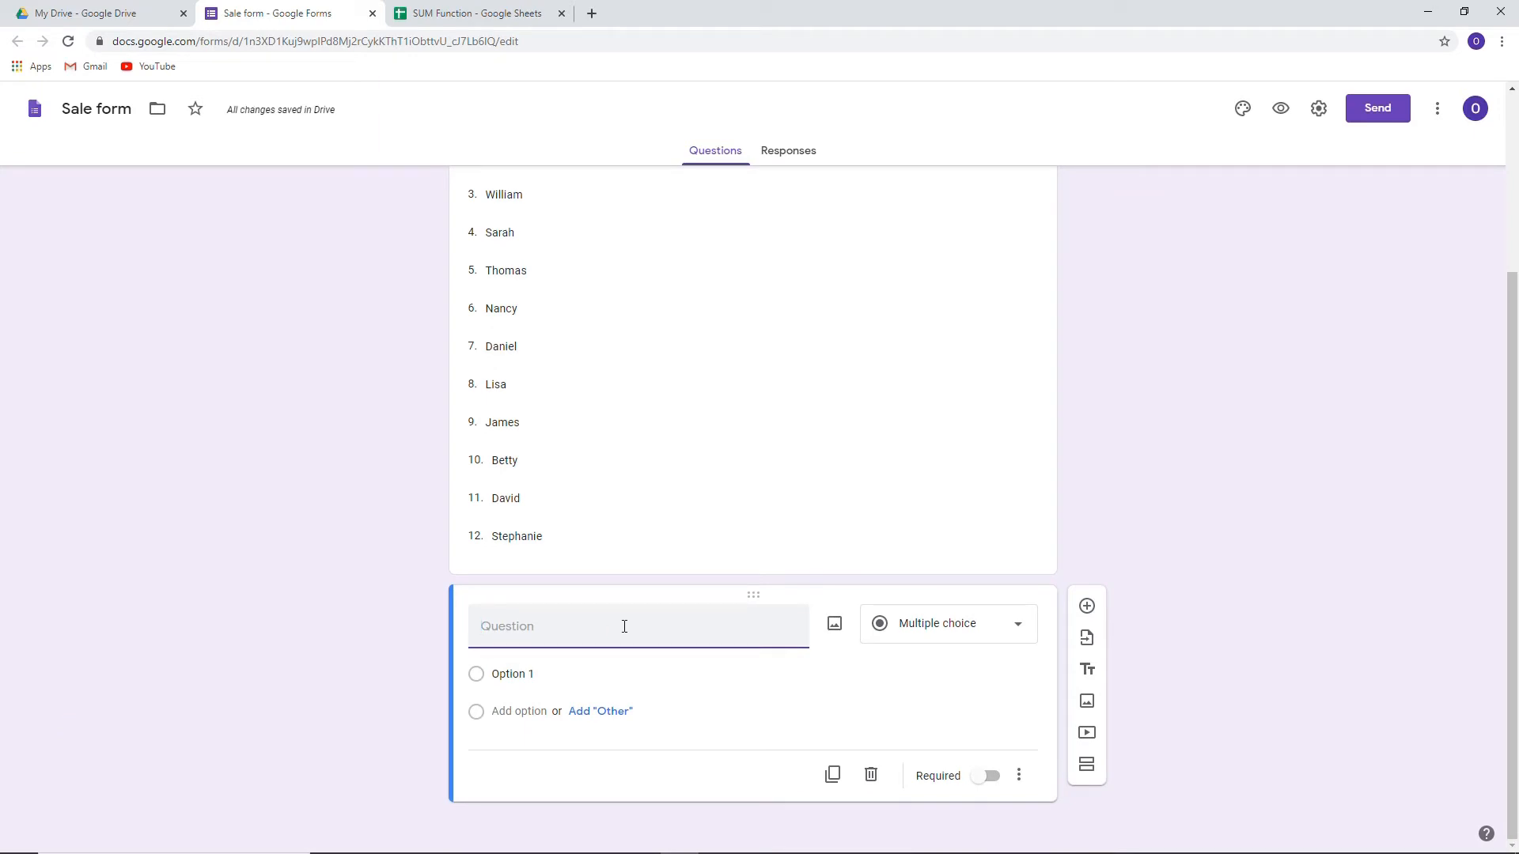
type("Ag")
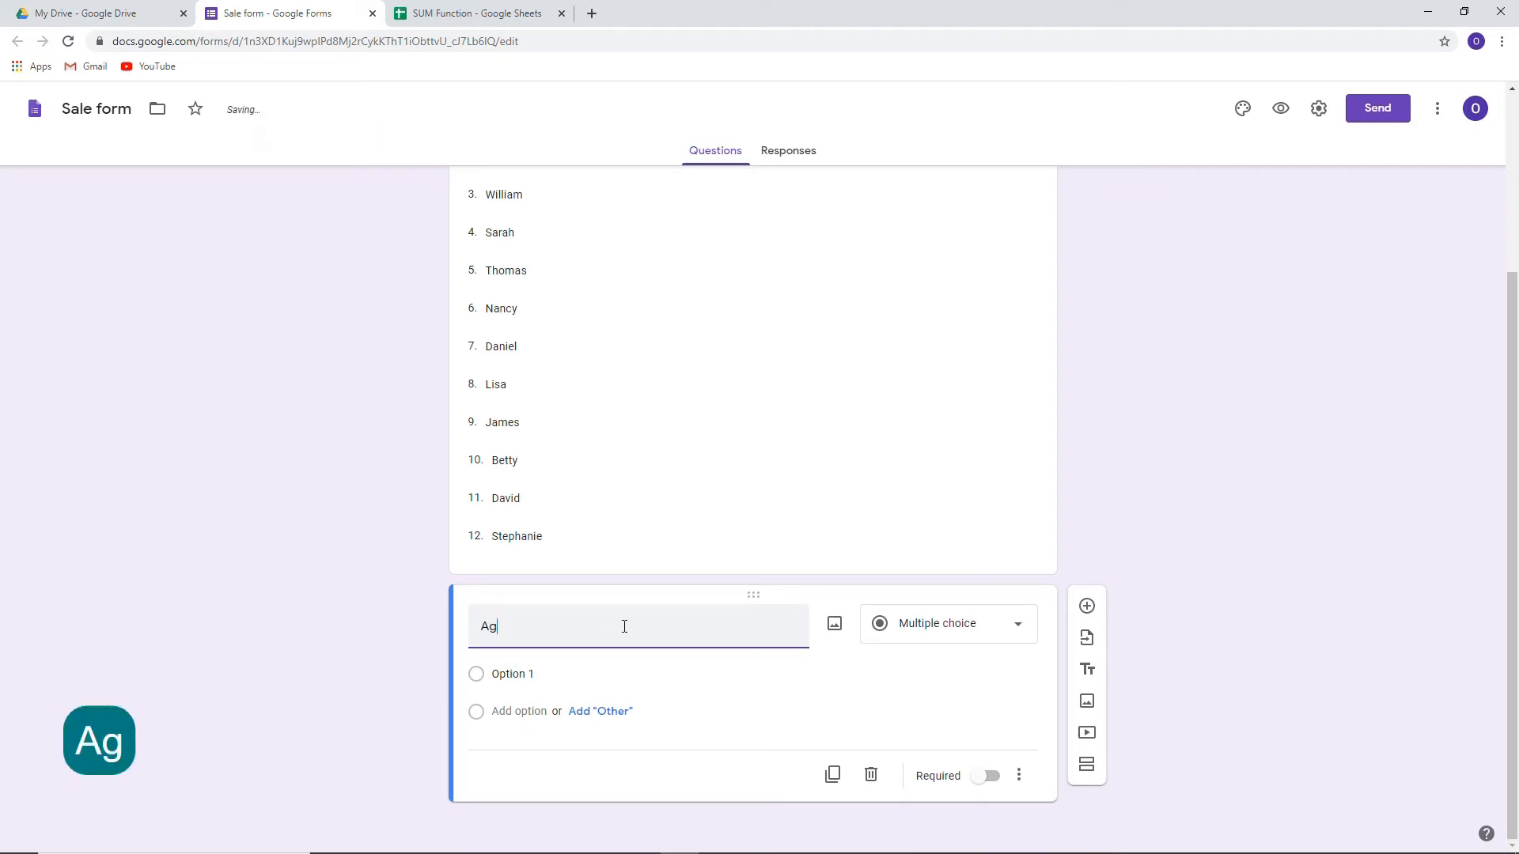
type("ency")
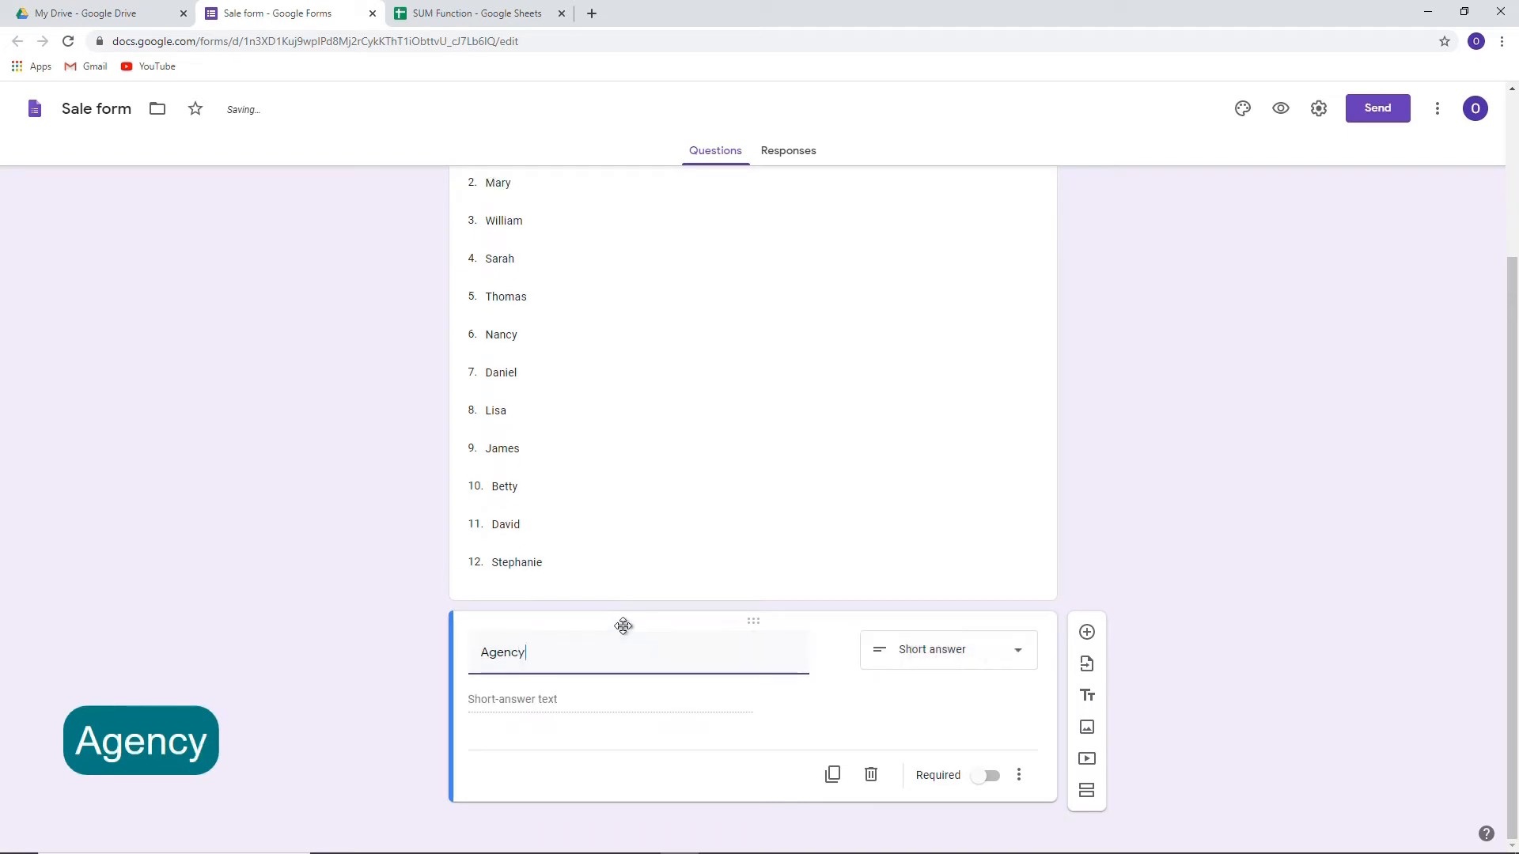
left_click(922, 658)
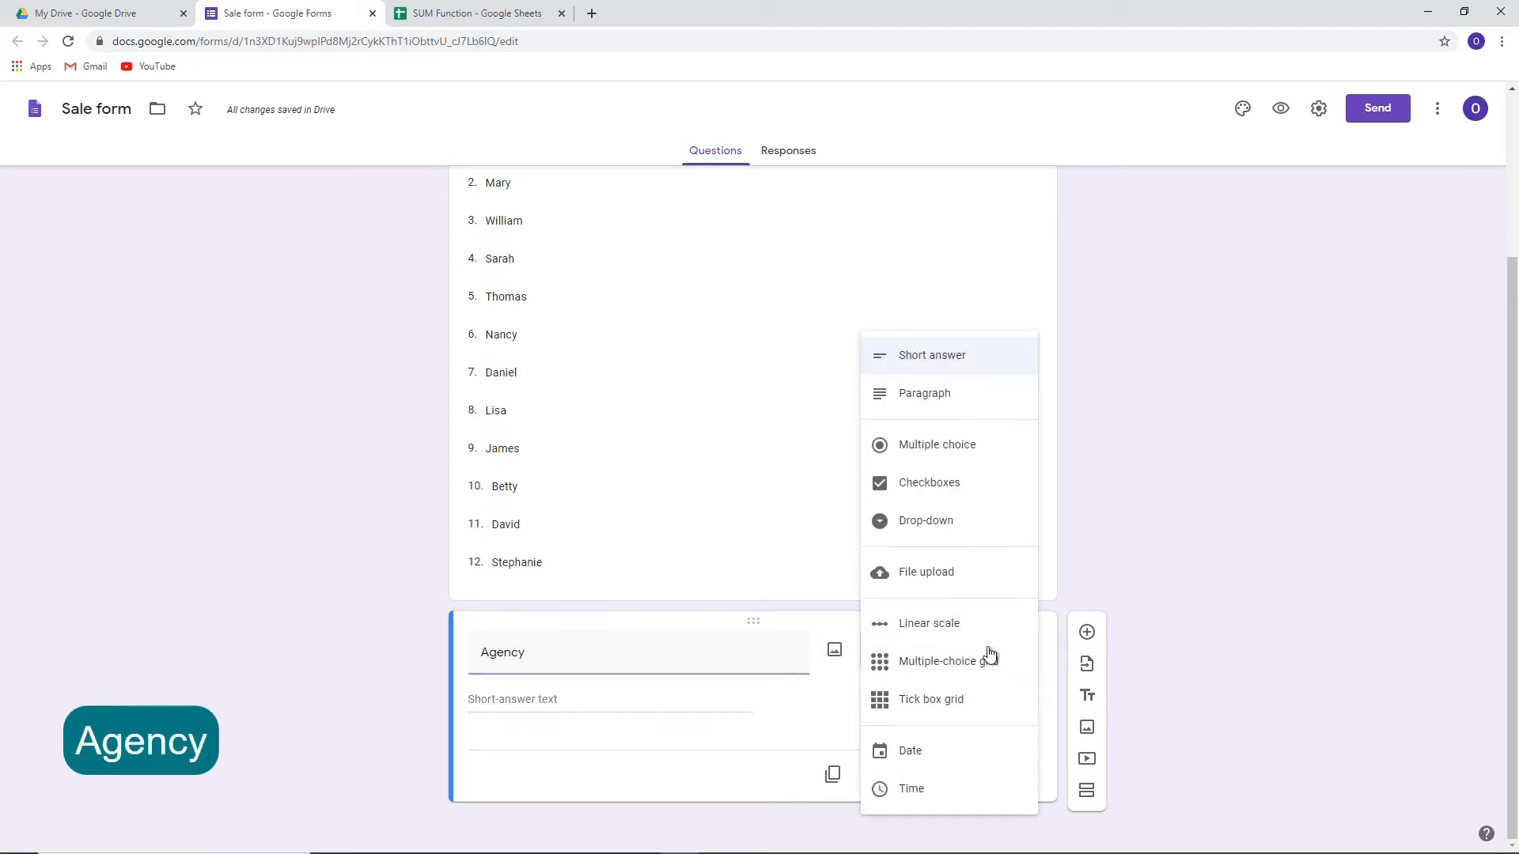
left_click(958, 531)
- Replace Option 1 of the Agency question with the states copied from B2:B6 of the DATA sheet and make the question required
left_click(495, 14)
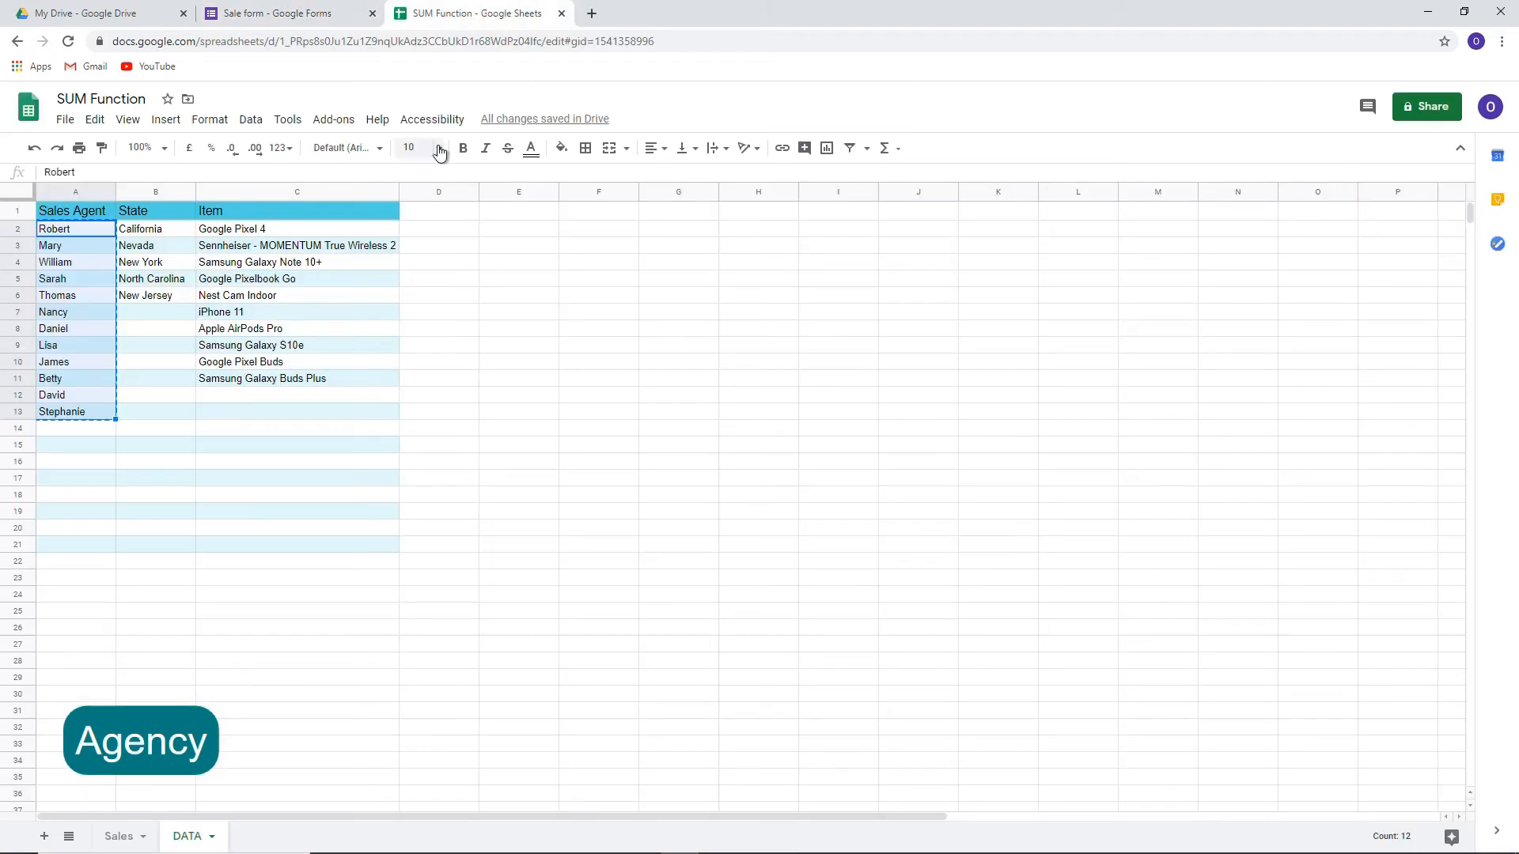
left_click_drag(152, 235, 151, 295)
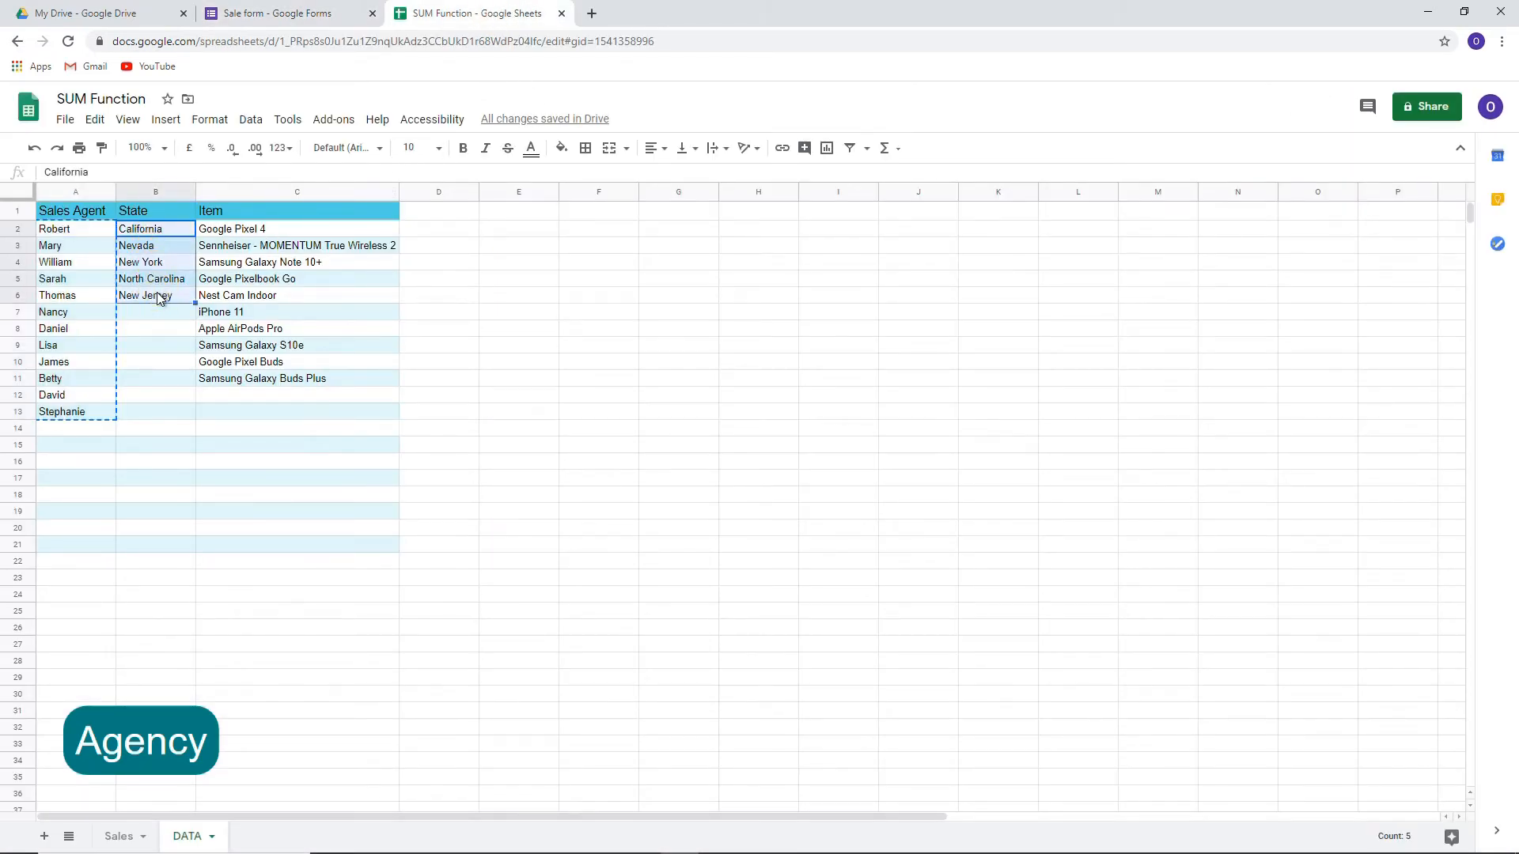
key("ctrl+c")
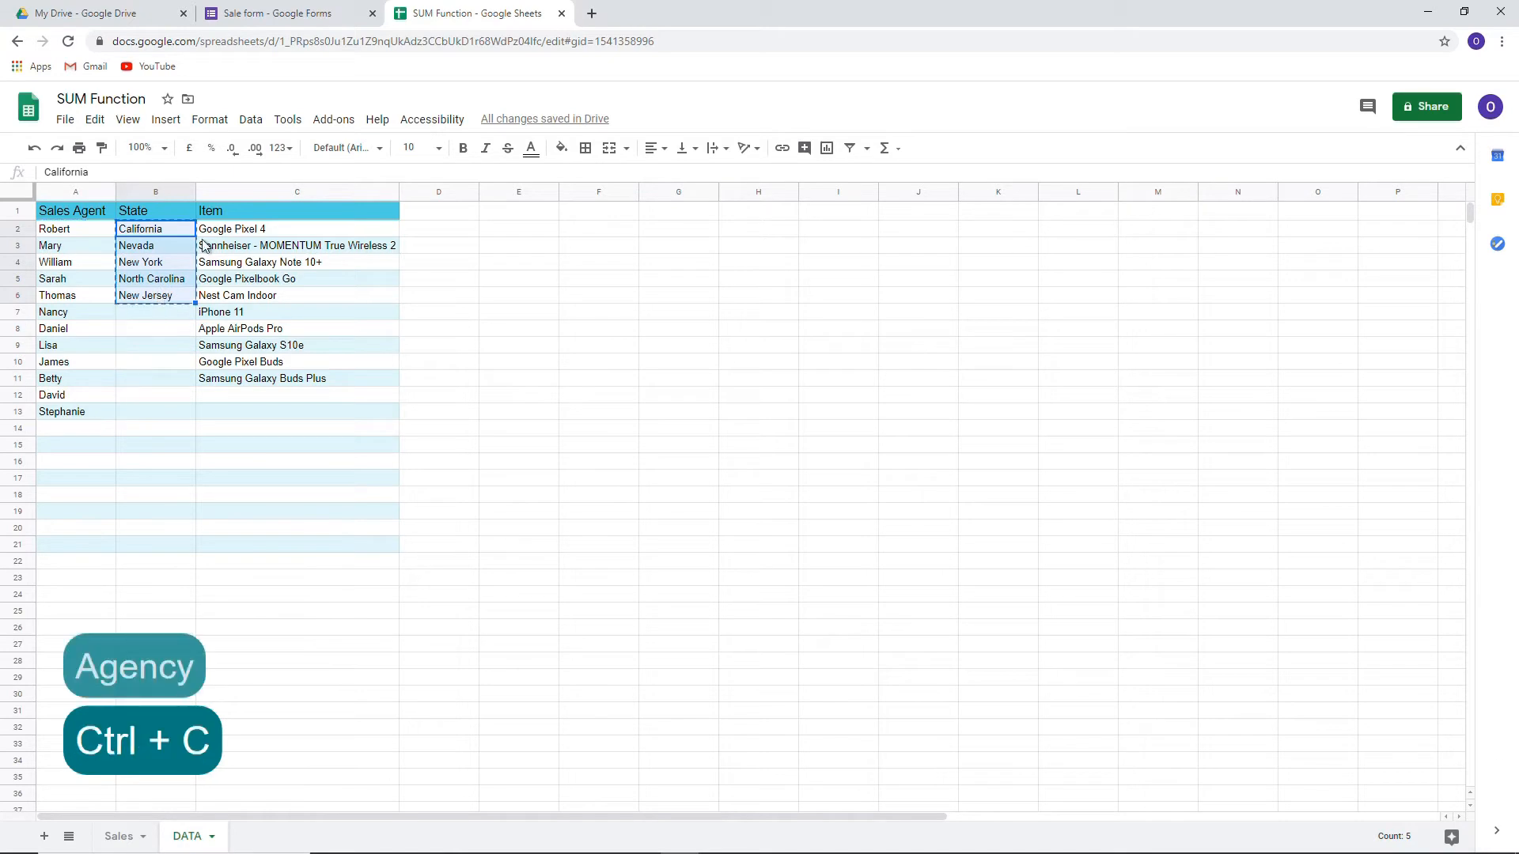
left_click(269, 22)
left_click(514, 674)
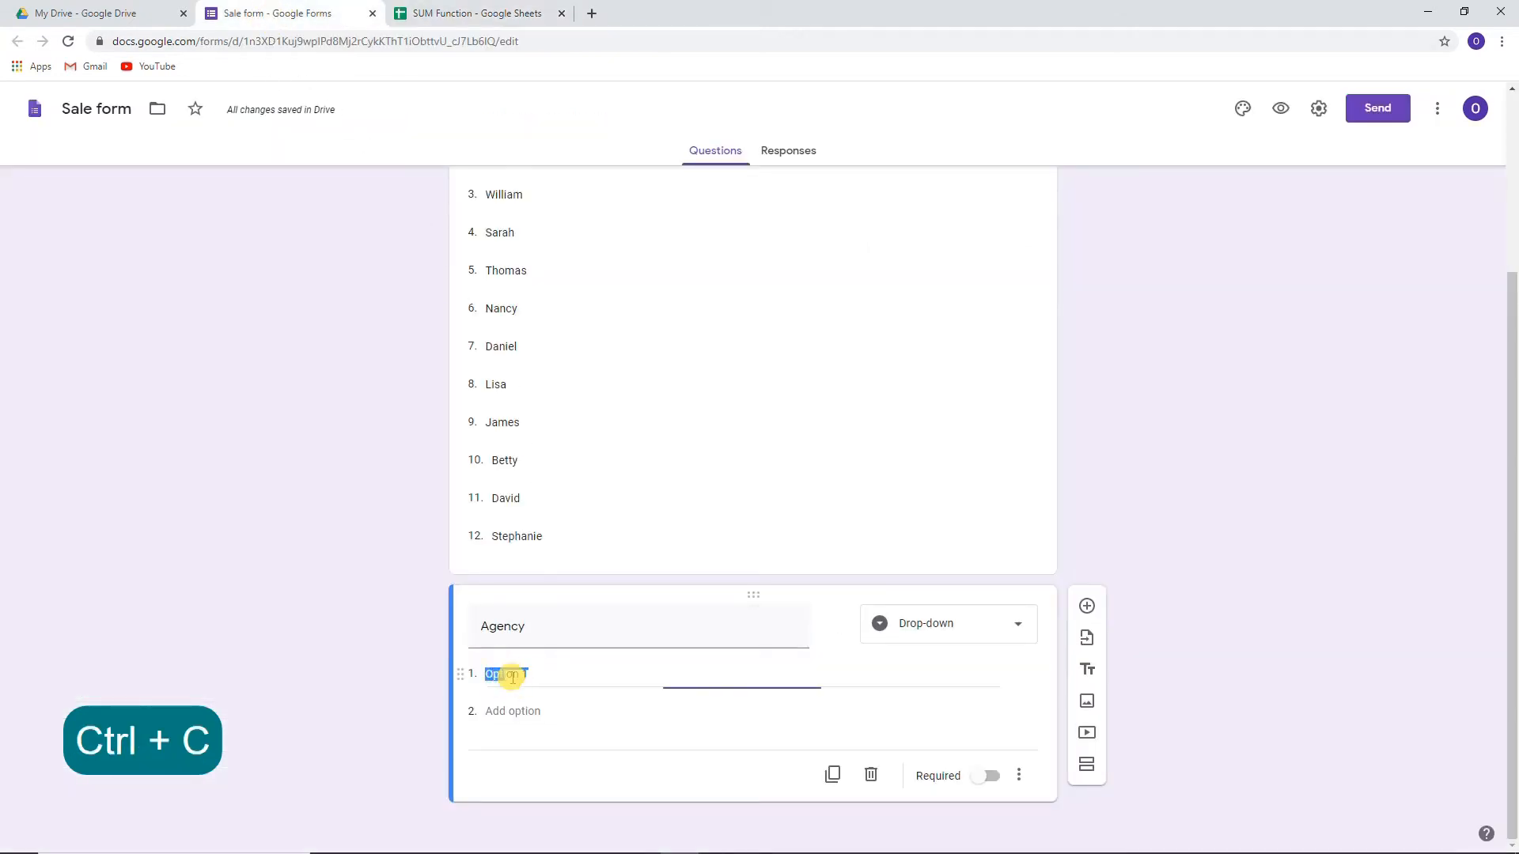
key("ctrl+v")
scroll(475, 566, "down", 2)
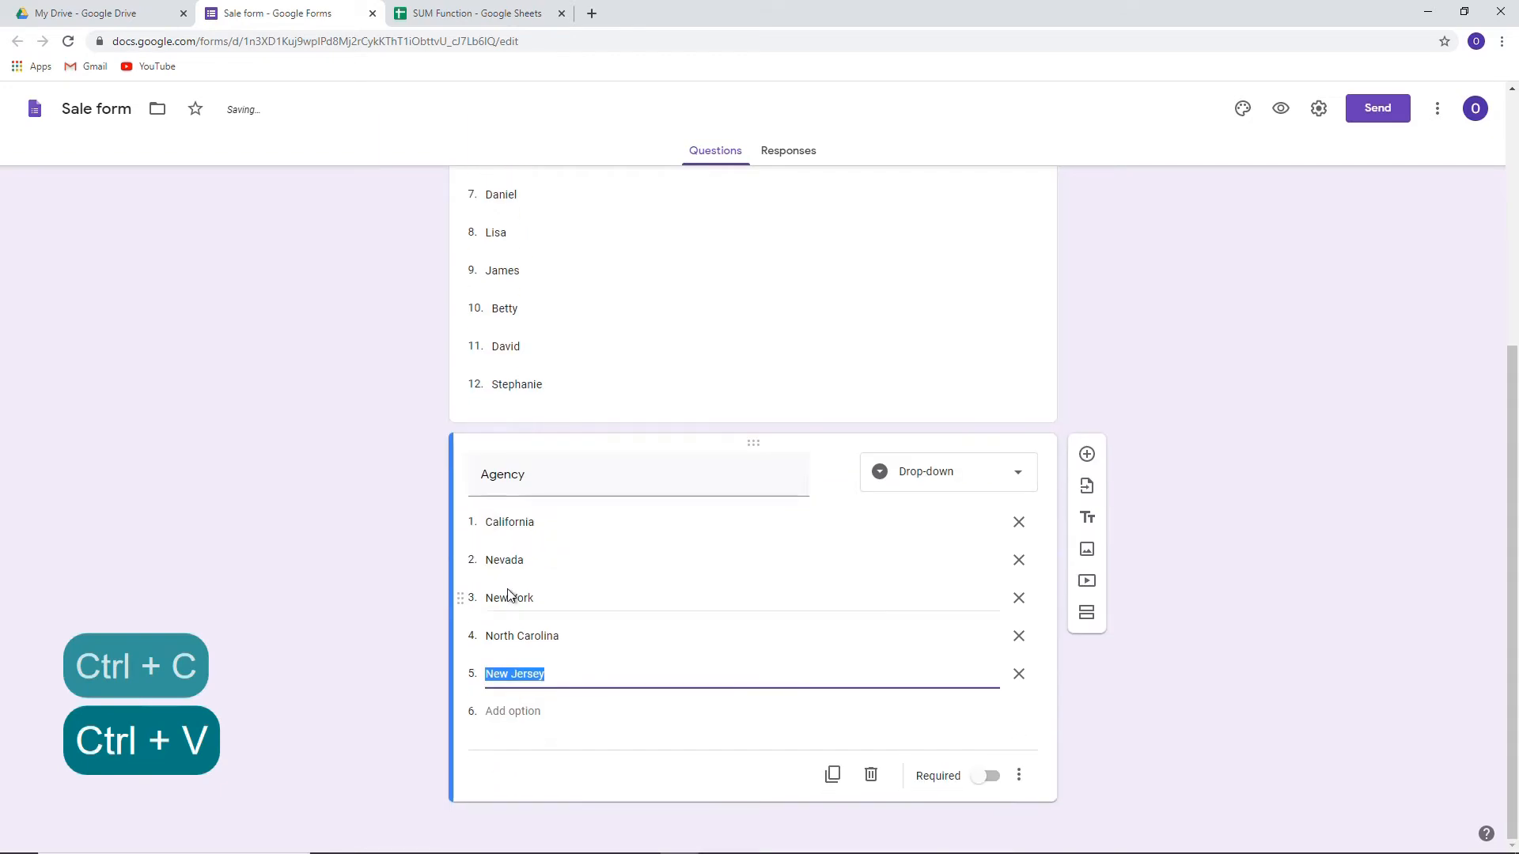
left_click(981, 777)
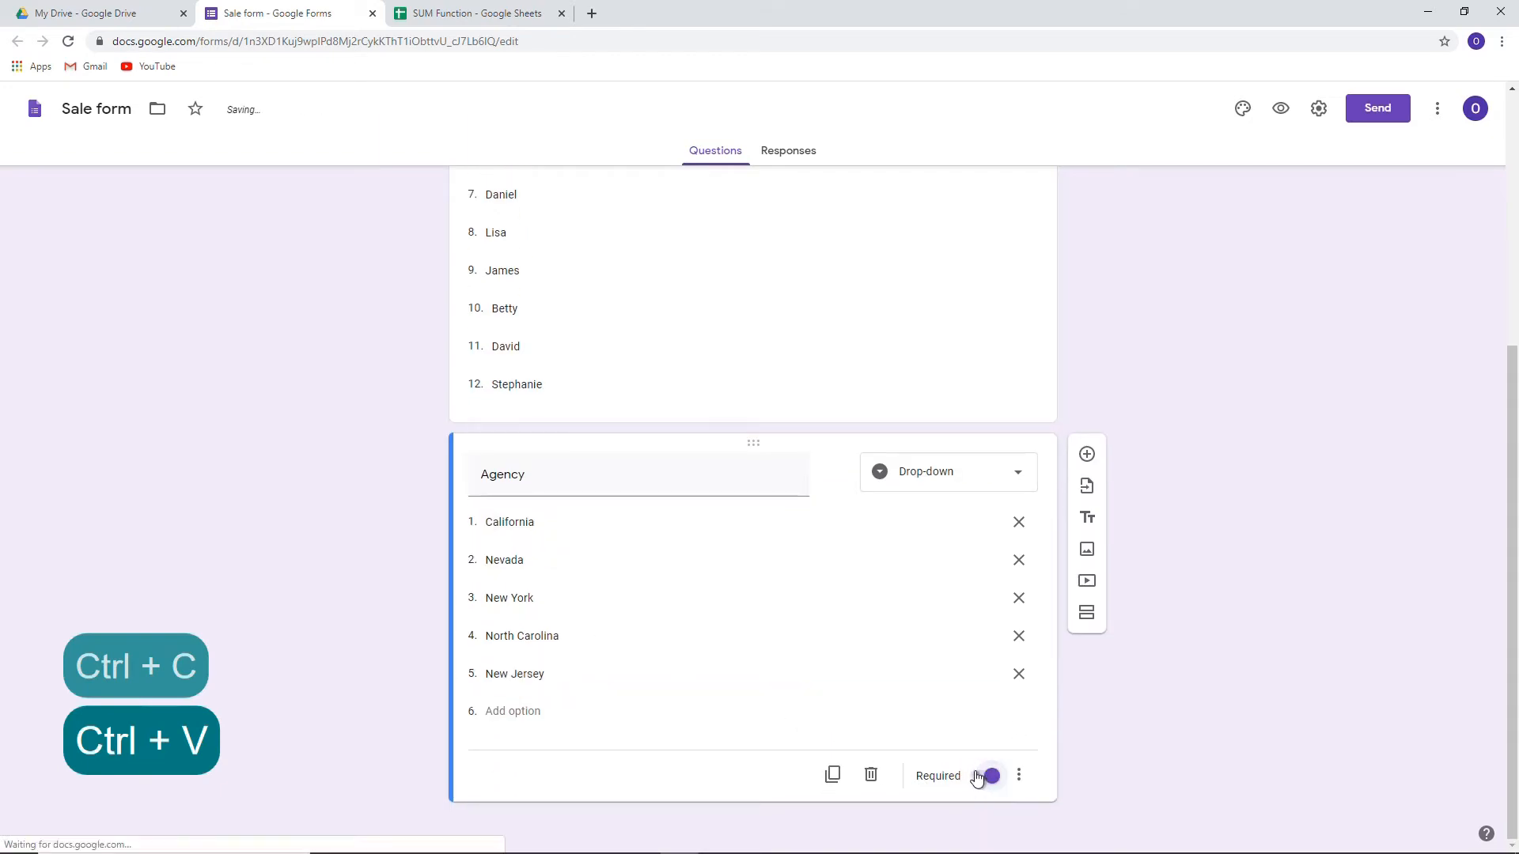
- Add a third question named "Item" and set its answer type to Checkboxes
left_click(1087, 455)
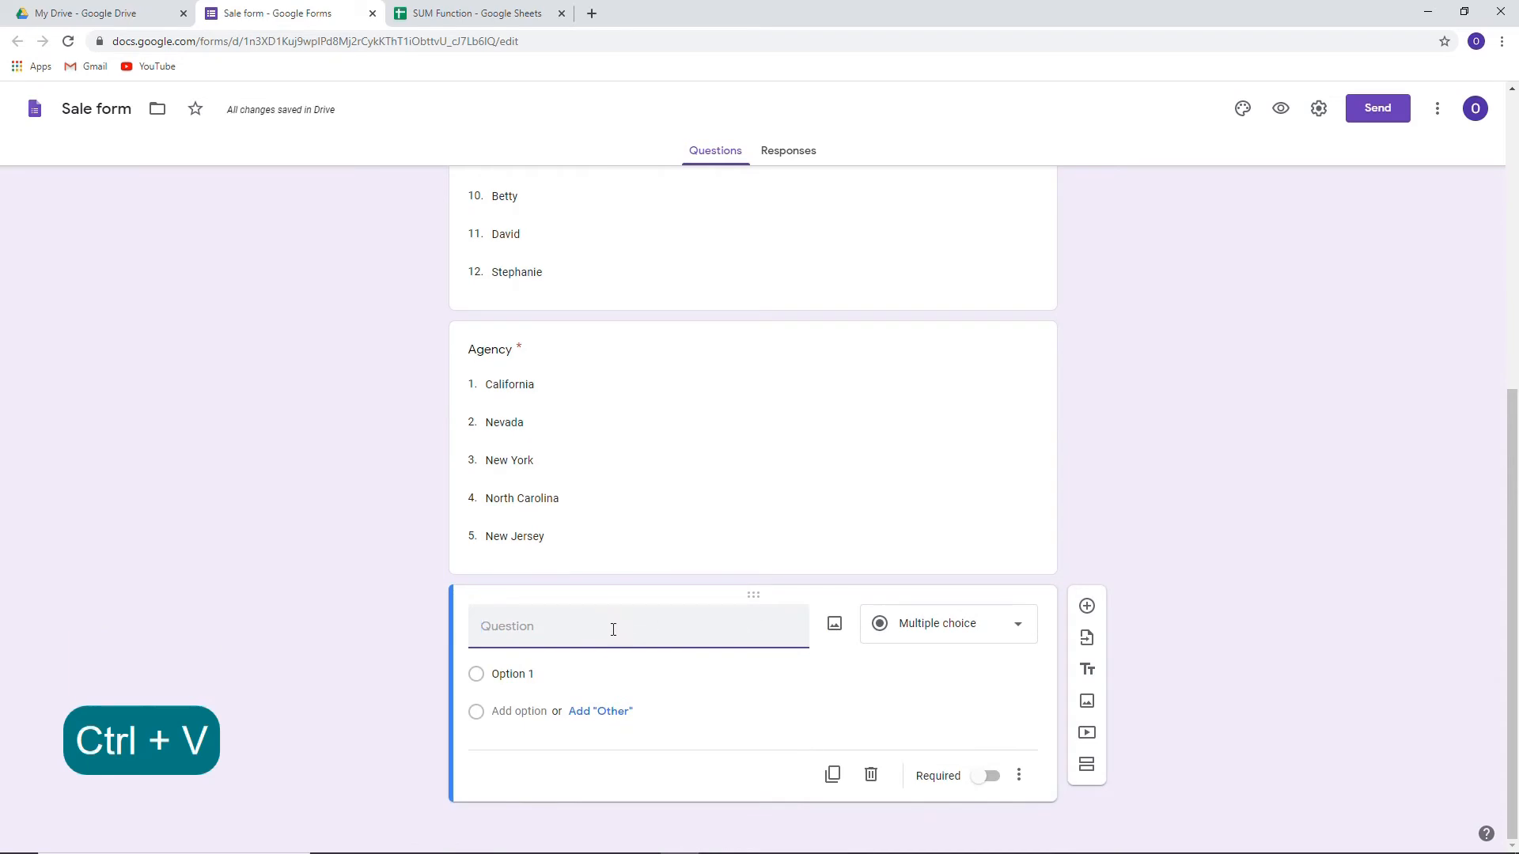
type("Item")
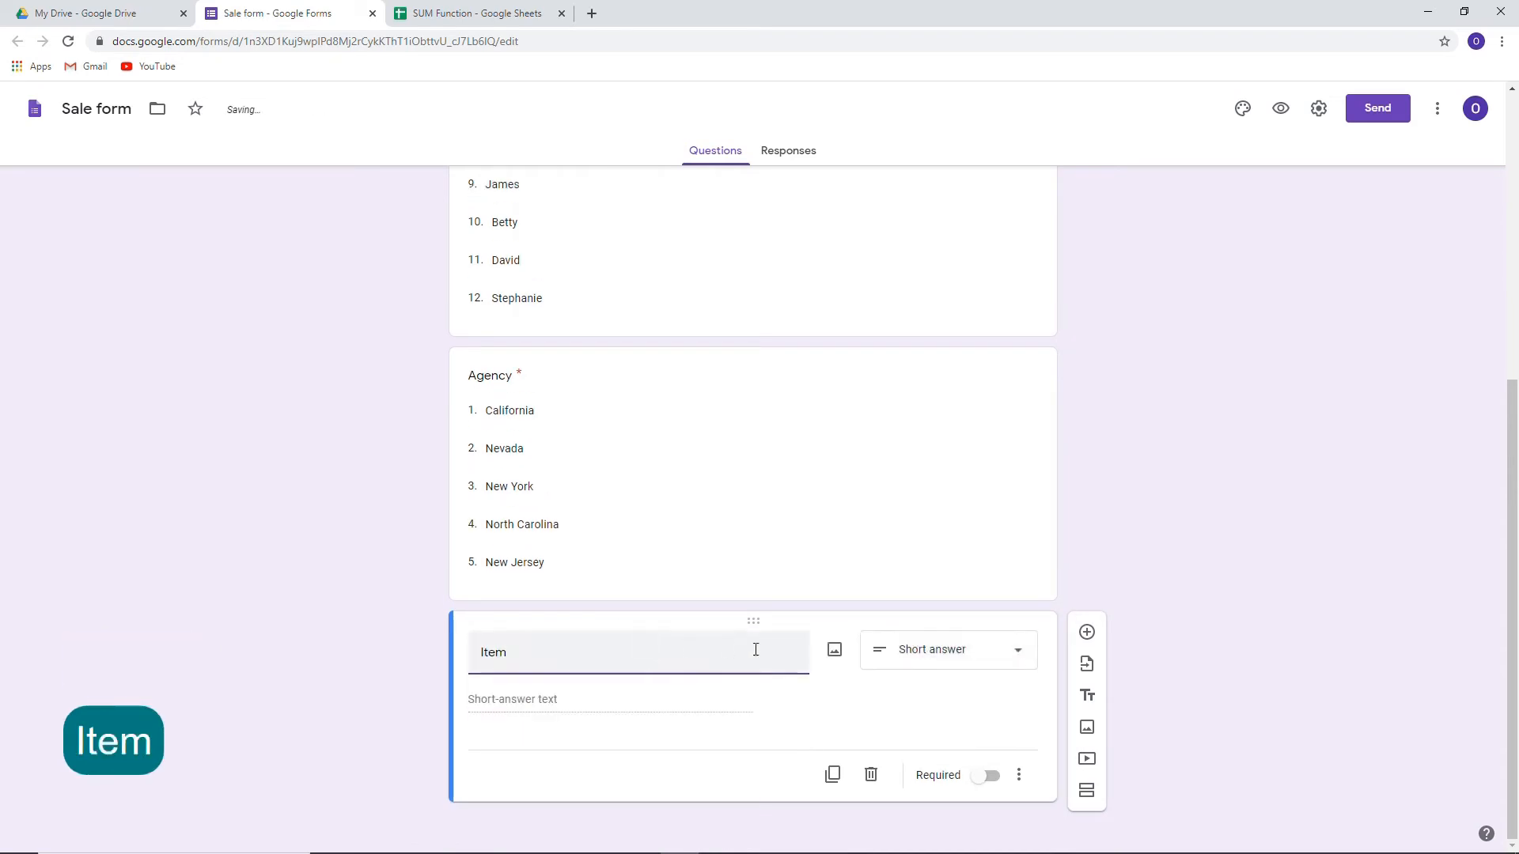
left_click(967, 650)
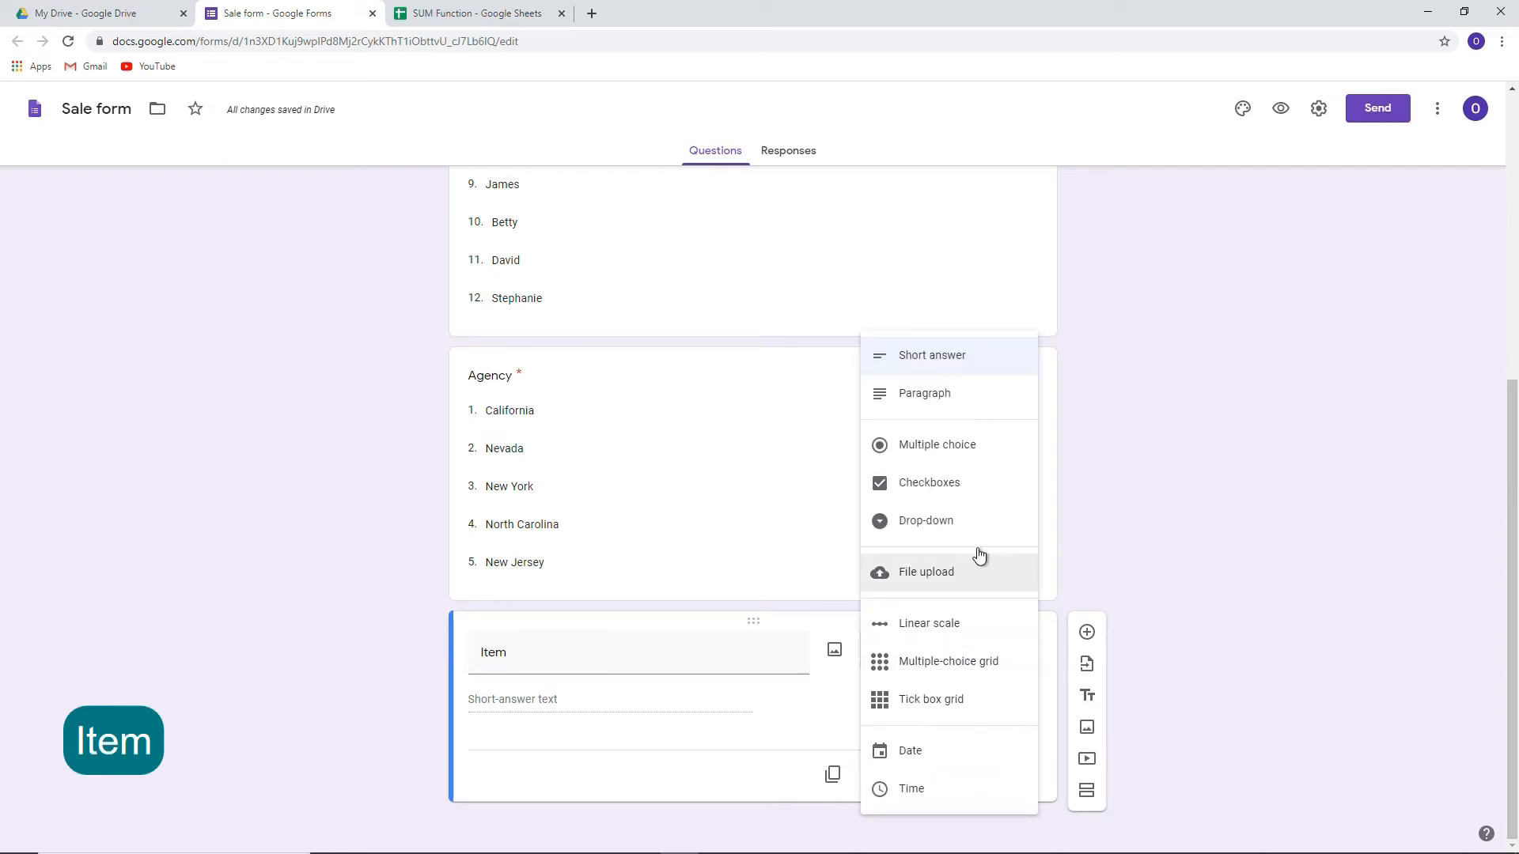
left_click(968, 486)
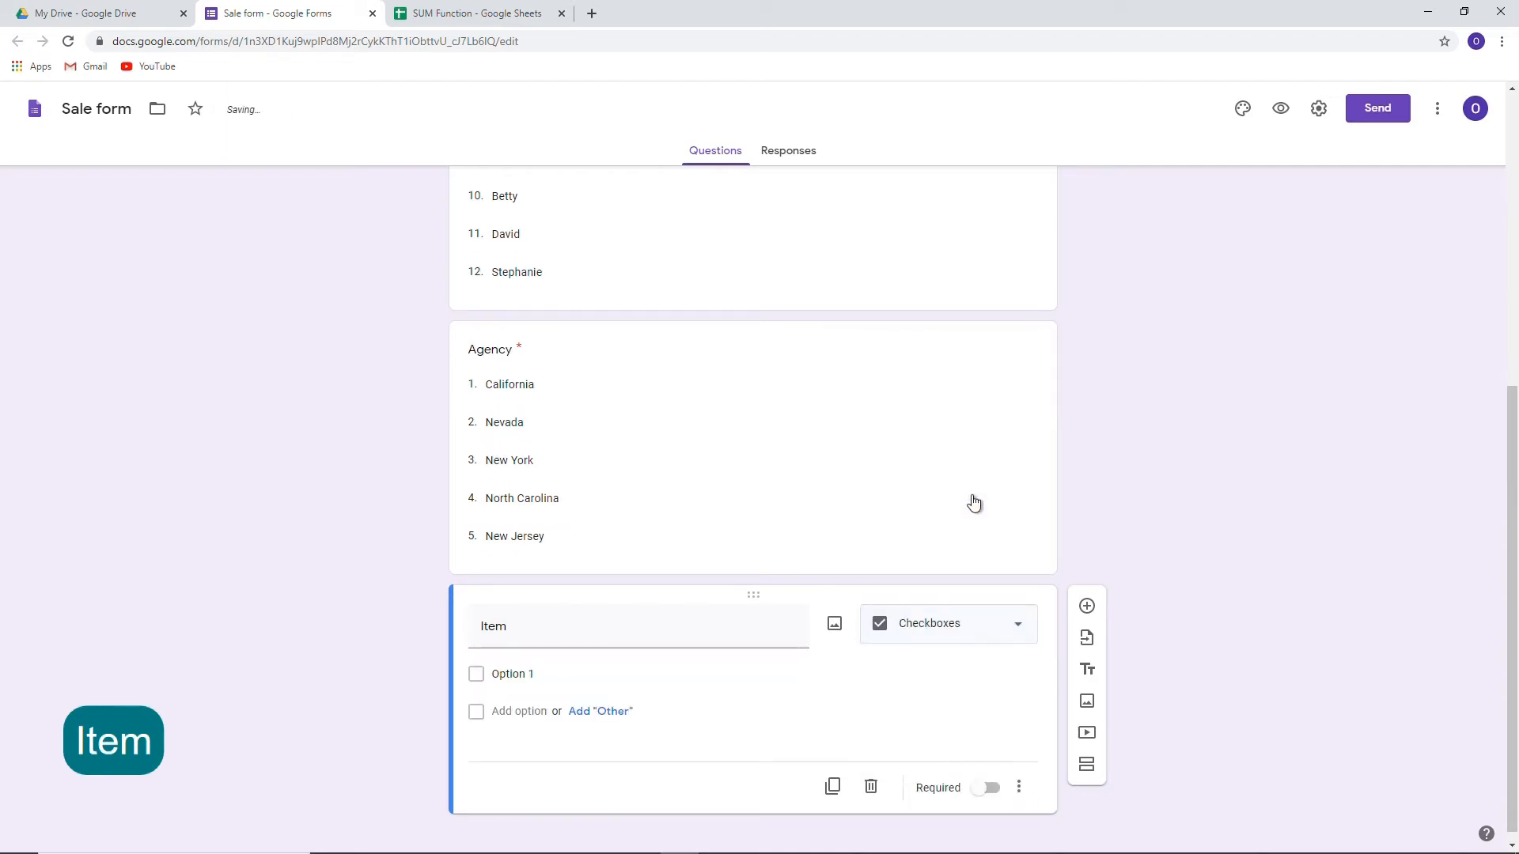
- Replace Option 1 of the Item question with the products copied from C2:C11 of the DATA sheet and make the question required
left_click(556, 682)
left_click(468, 10)
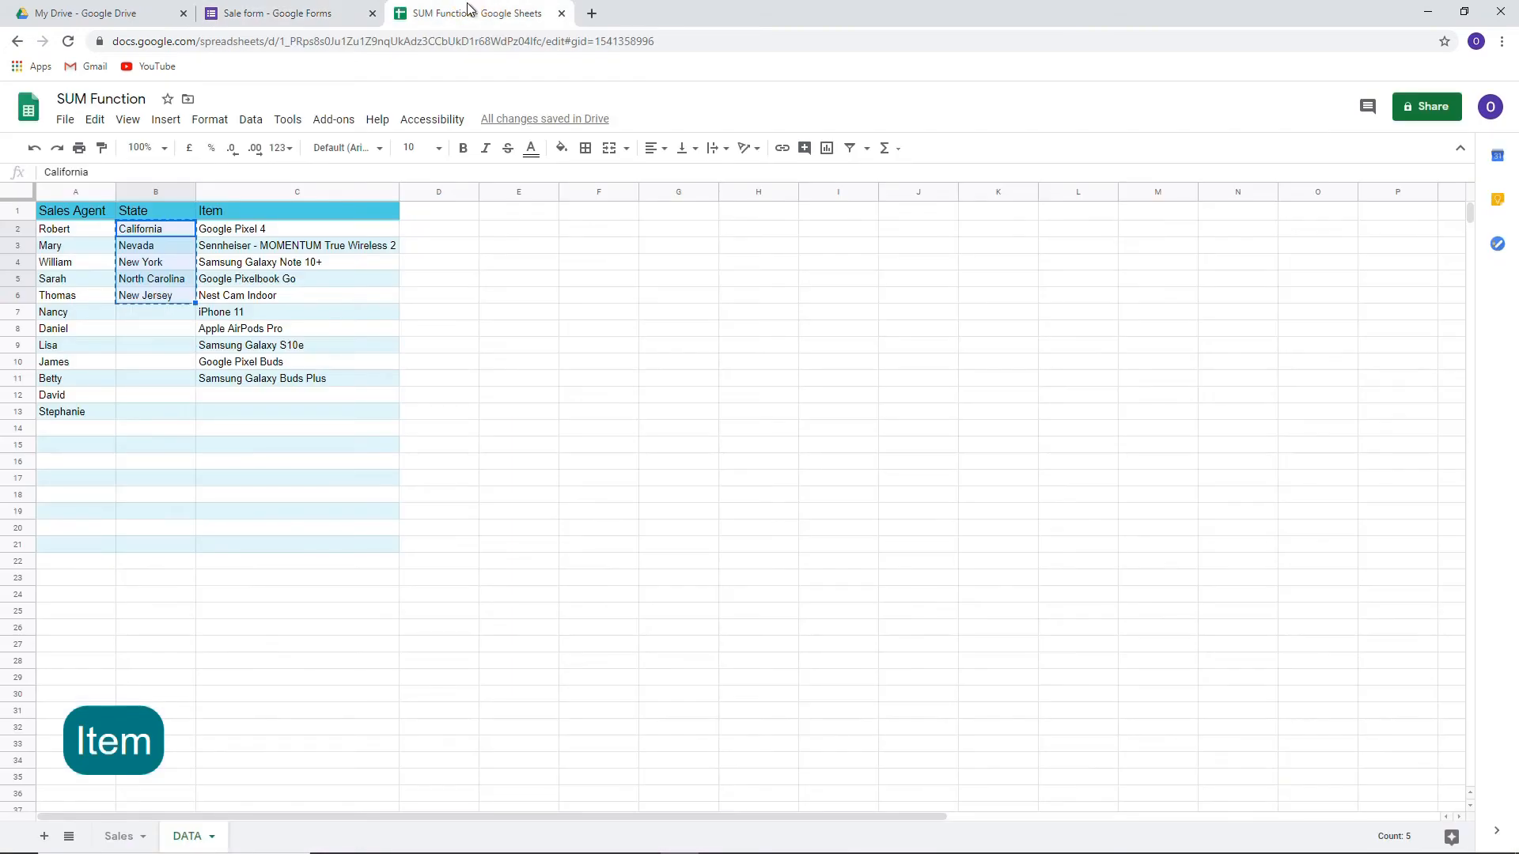
left_click_drag(263, 233, 278, 385)
key("ctrl+c")
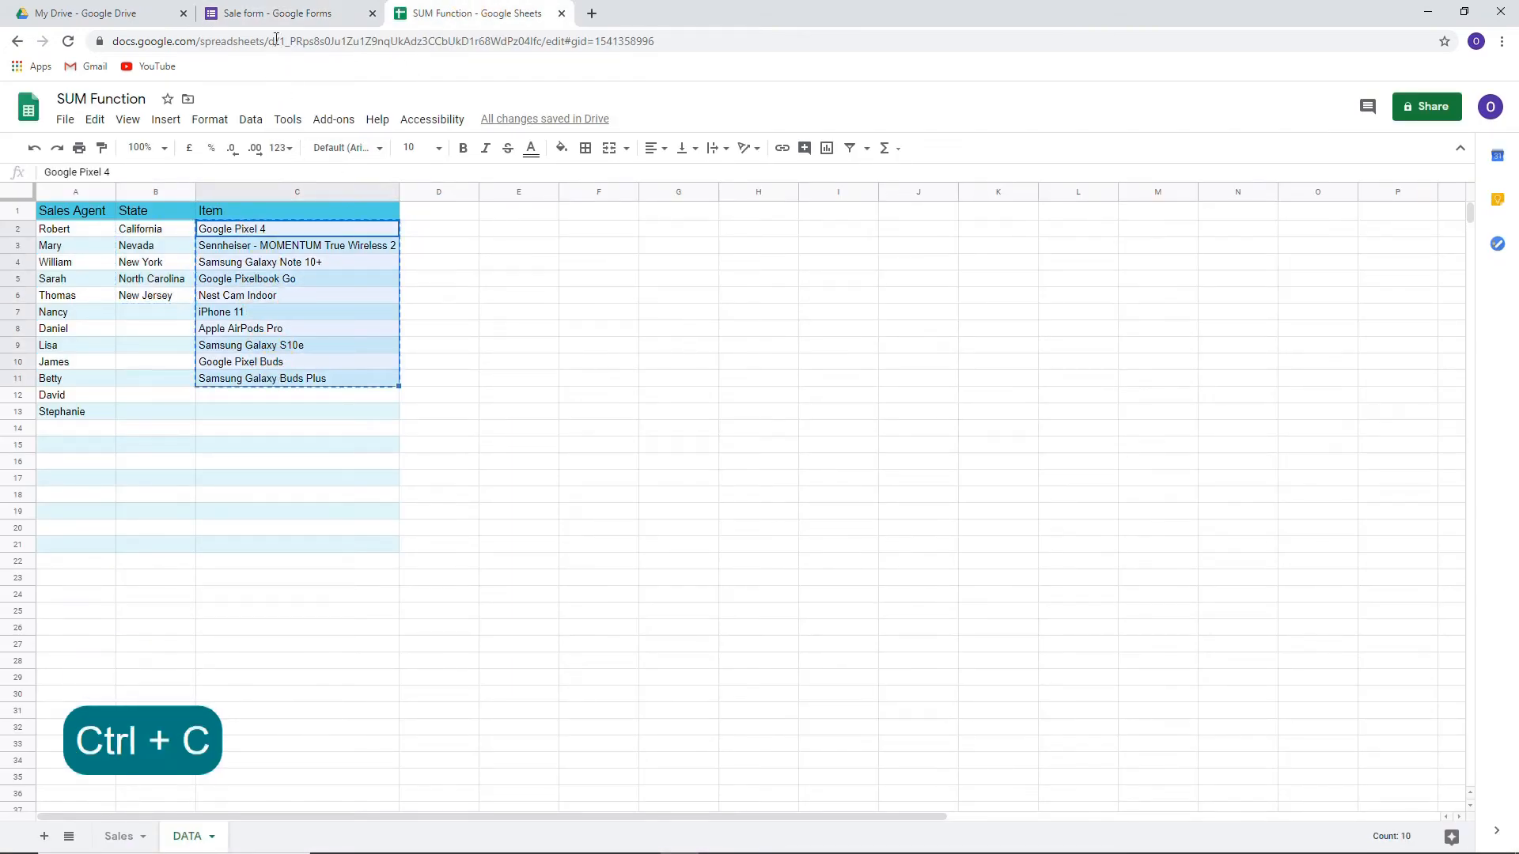
left_click(266, 11)
key("ctrl+v")
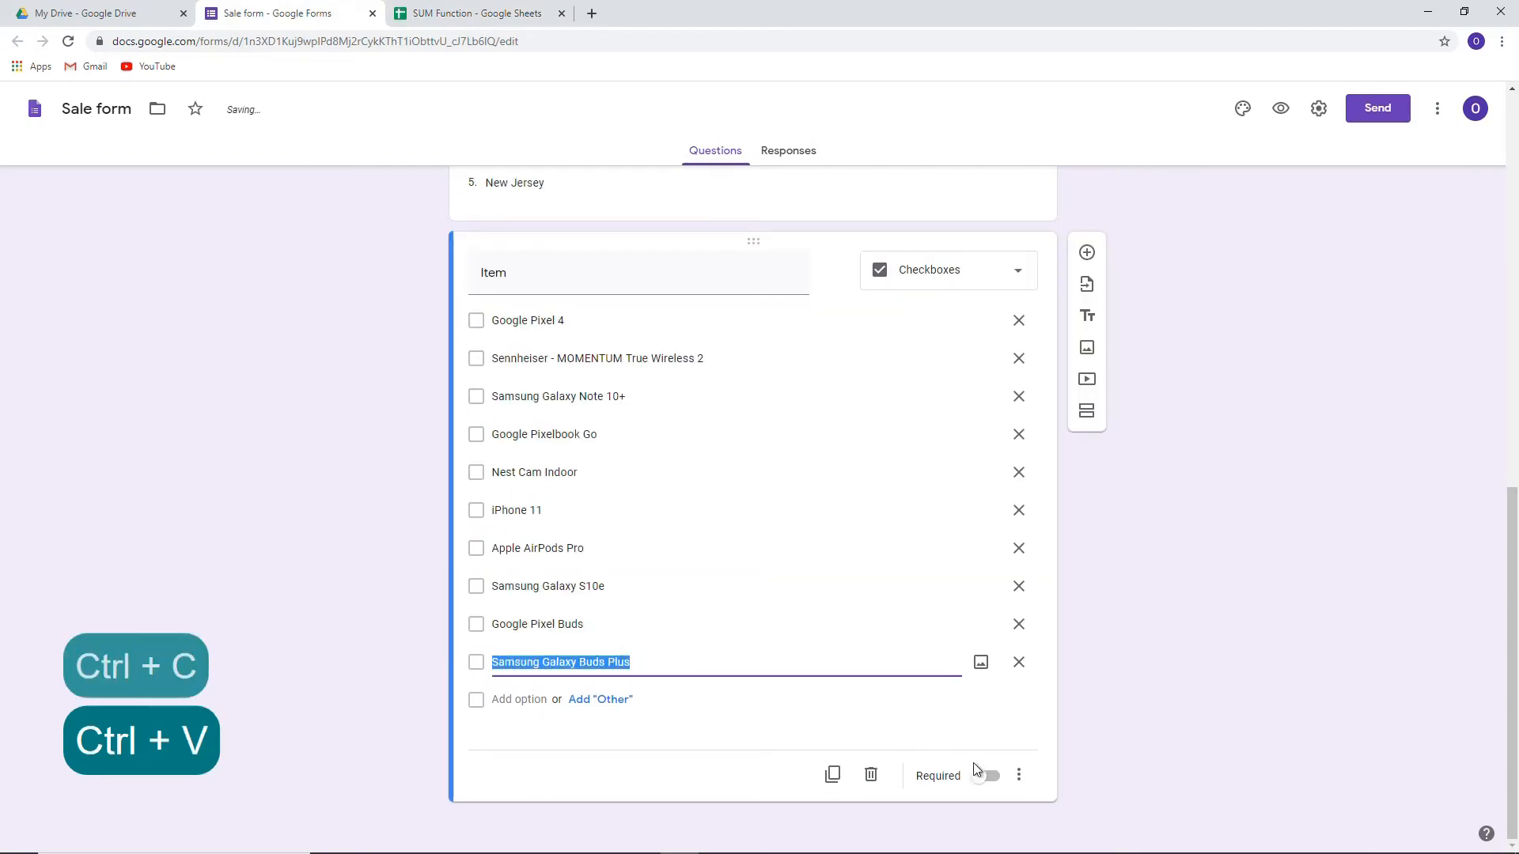
left_click(986, 778)
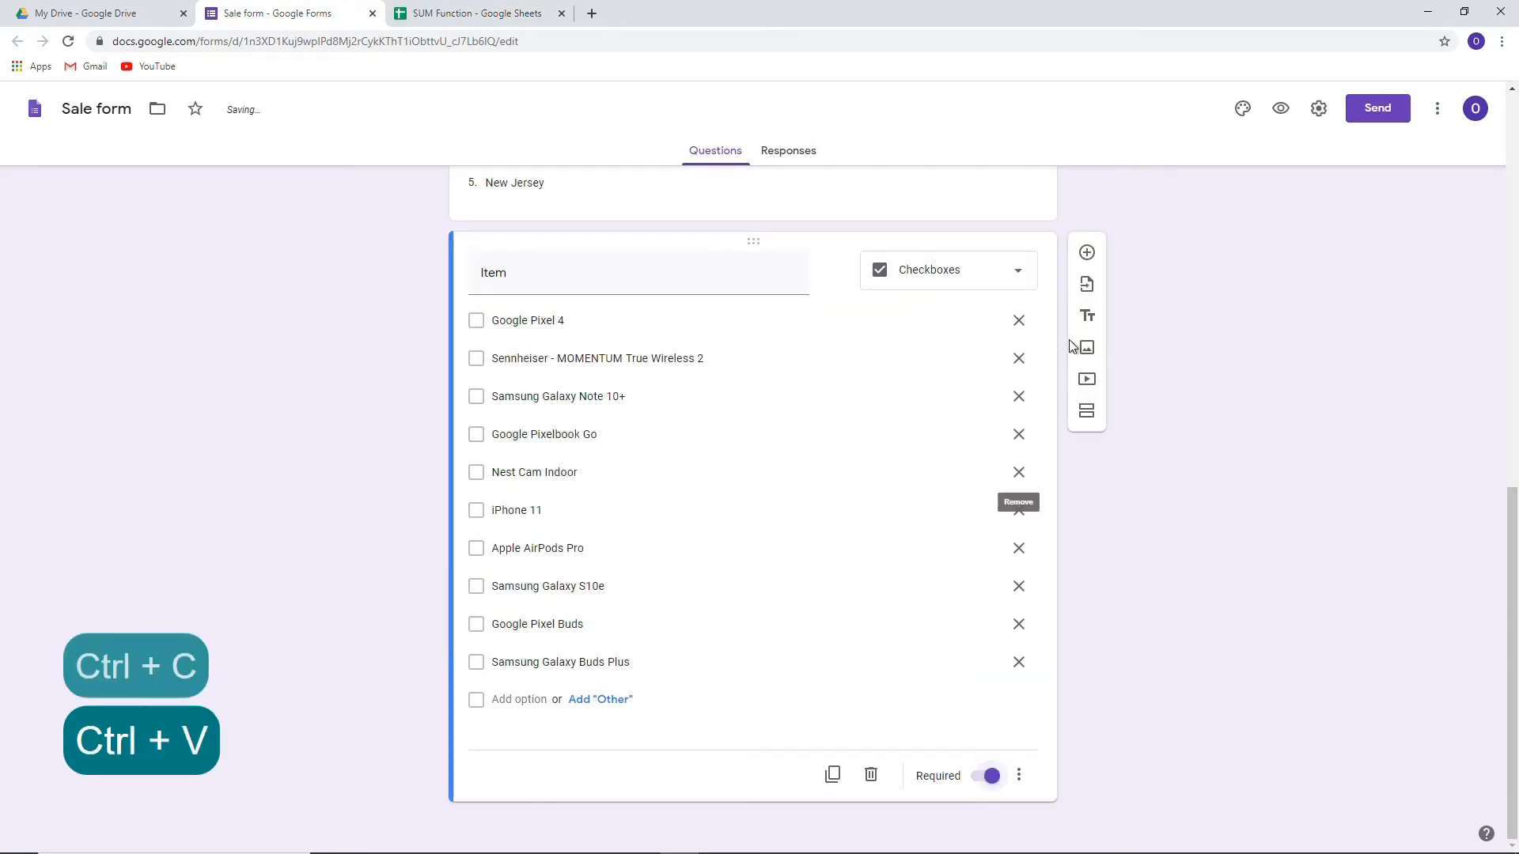
- Add a short-answer question named "Price" with response validation set to Number and Is number
left_click(1087, 253)
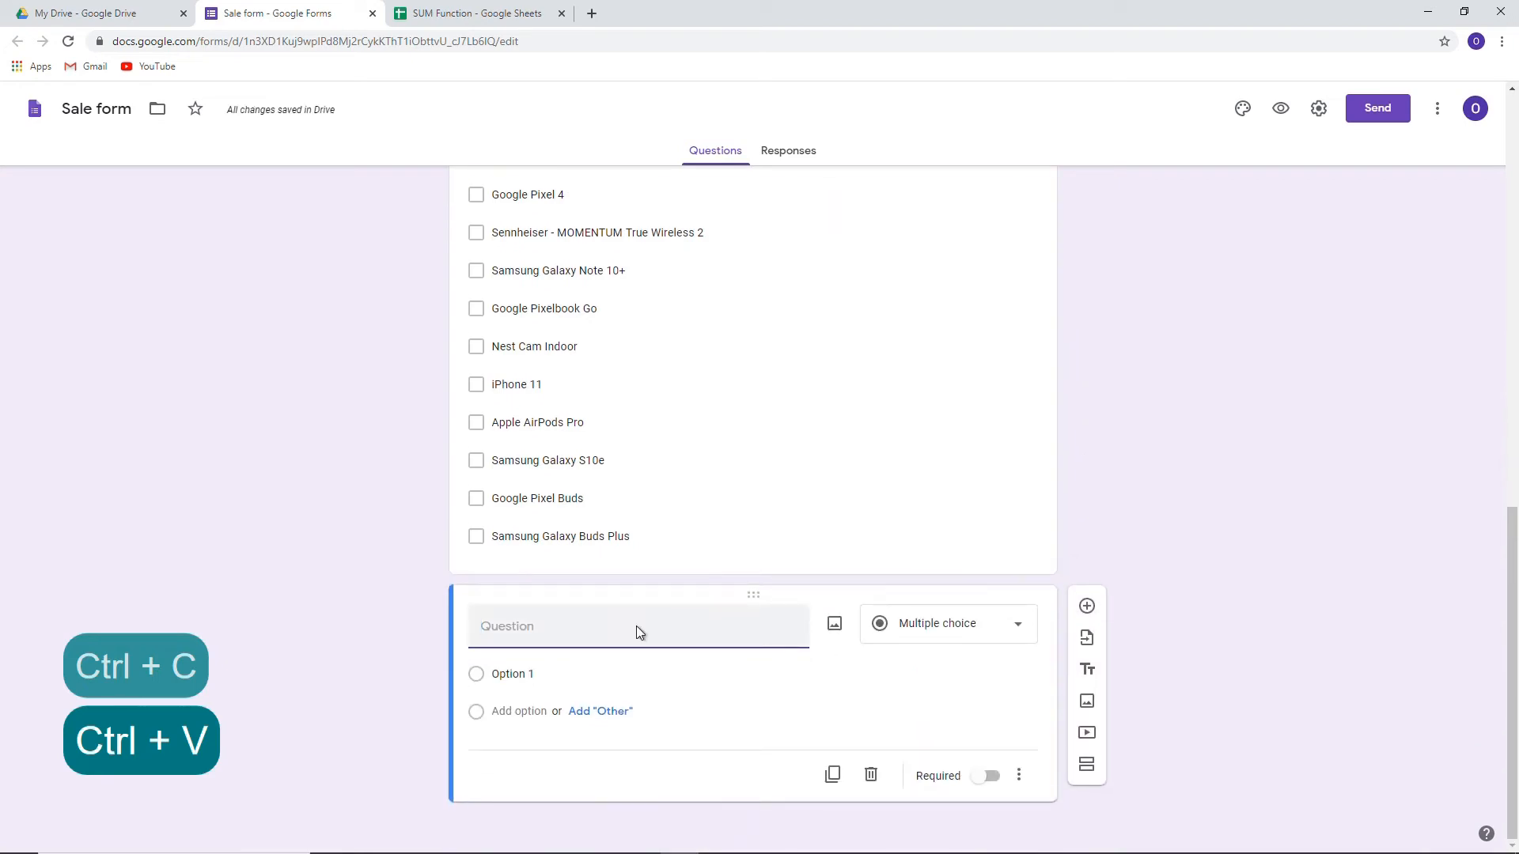
type("Price")
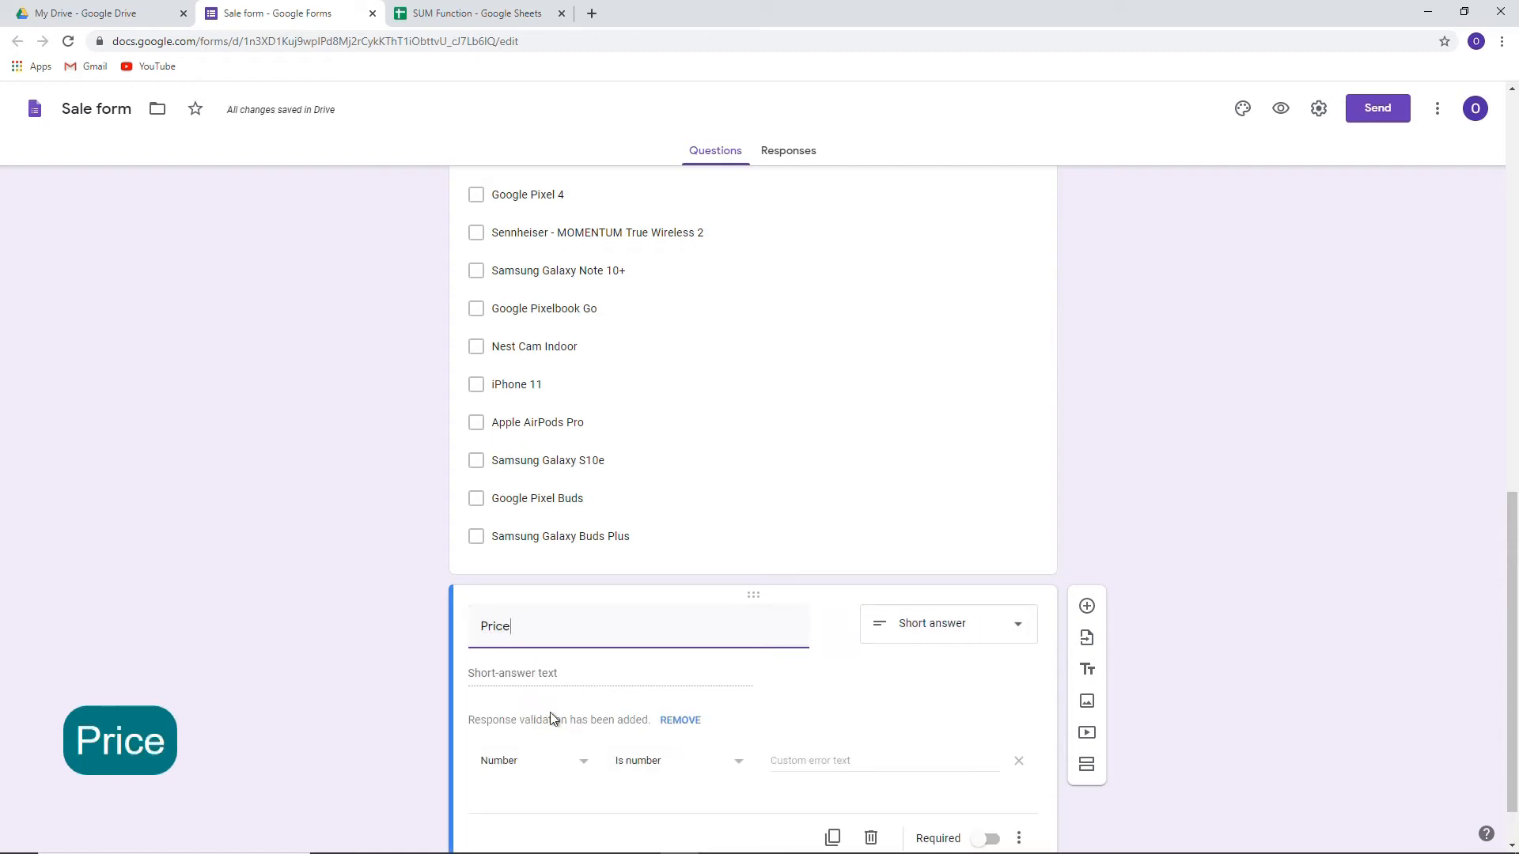
left_click(504, 764)
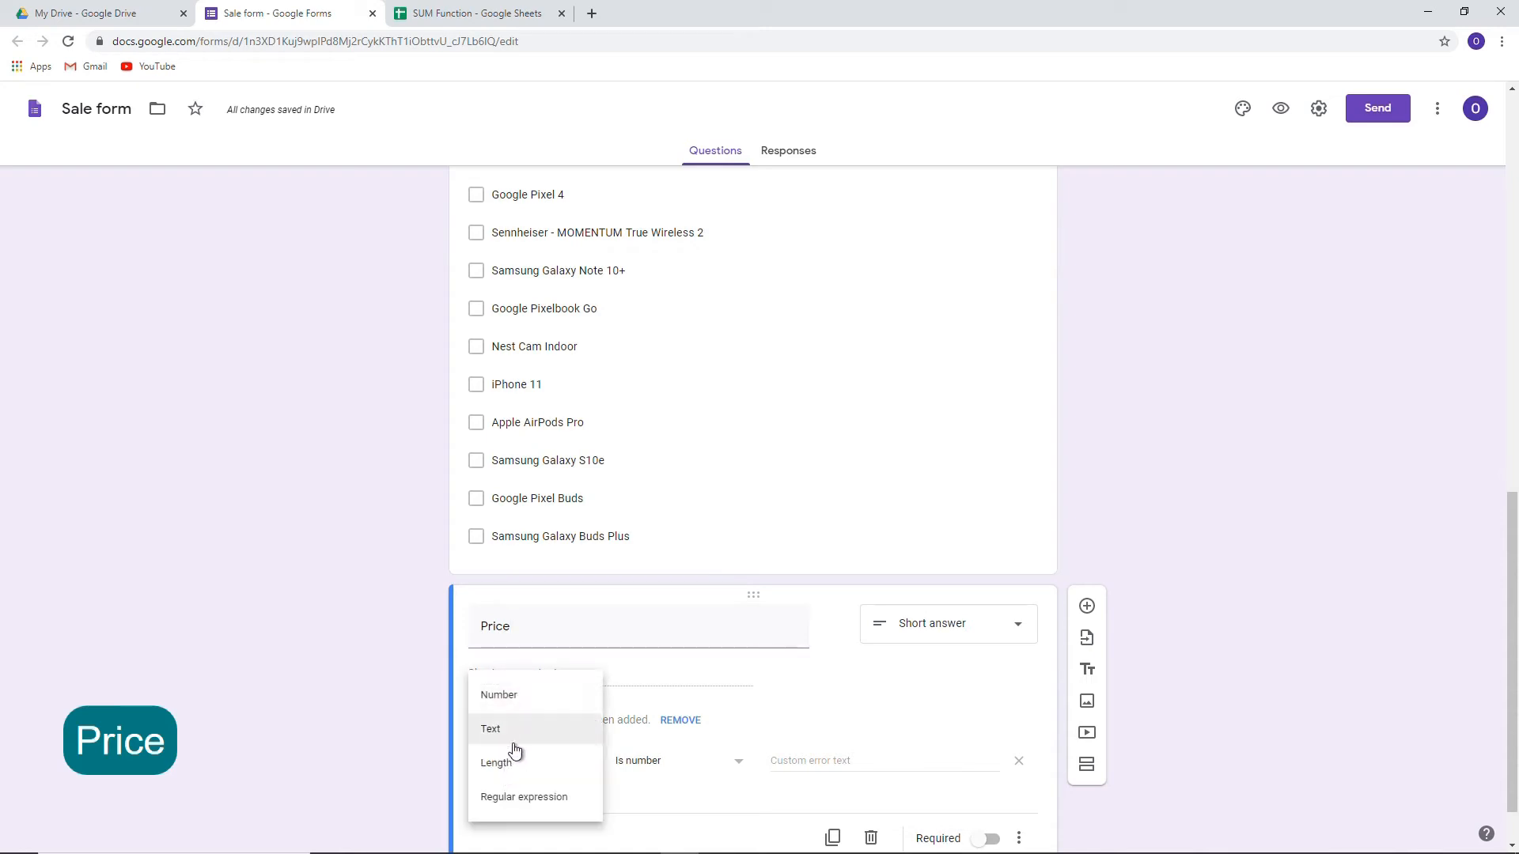
left_click(526, 695)
left_click(644, 760)
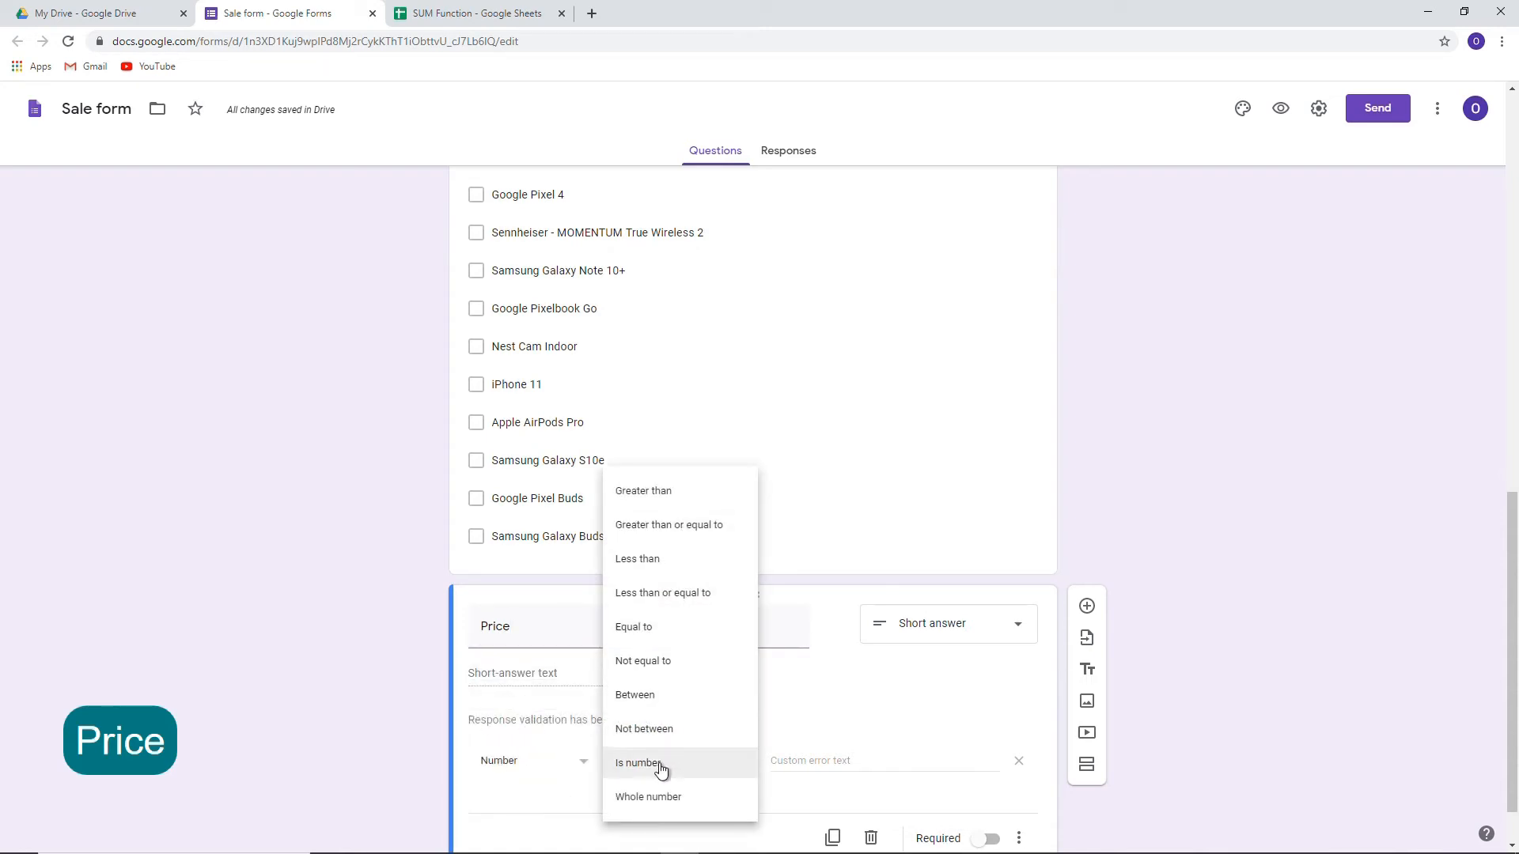
left_click(661, 769)
- Set the Price validation's custom error text to "Numbers only!" and make the question required
left_click(808, 760)
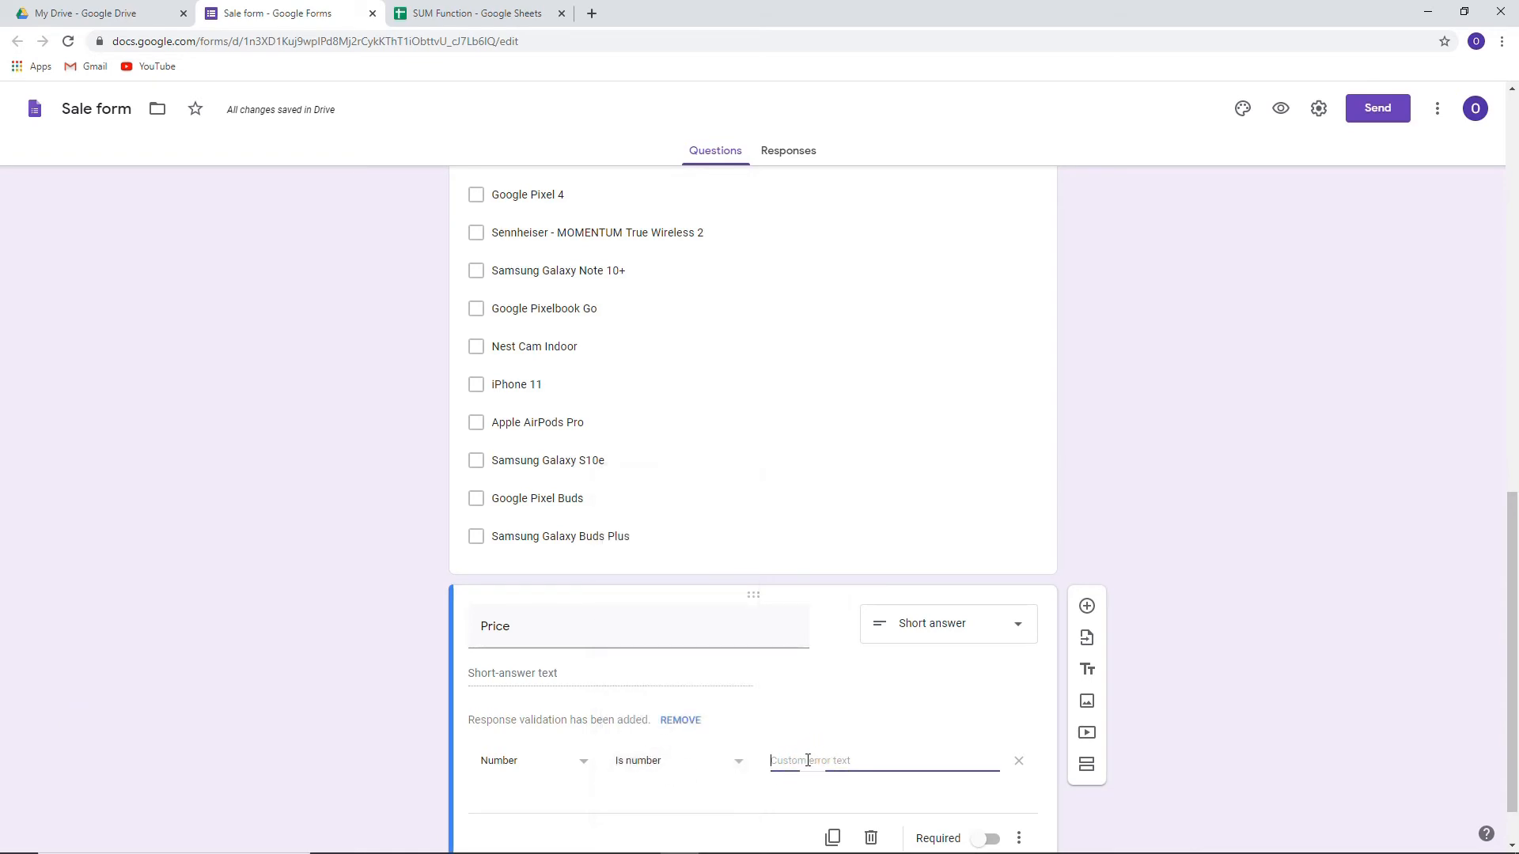
type("N")
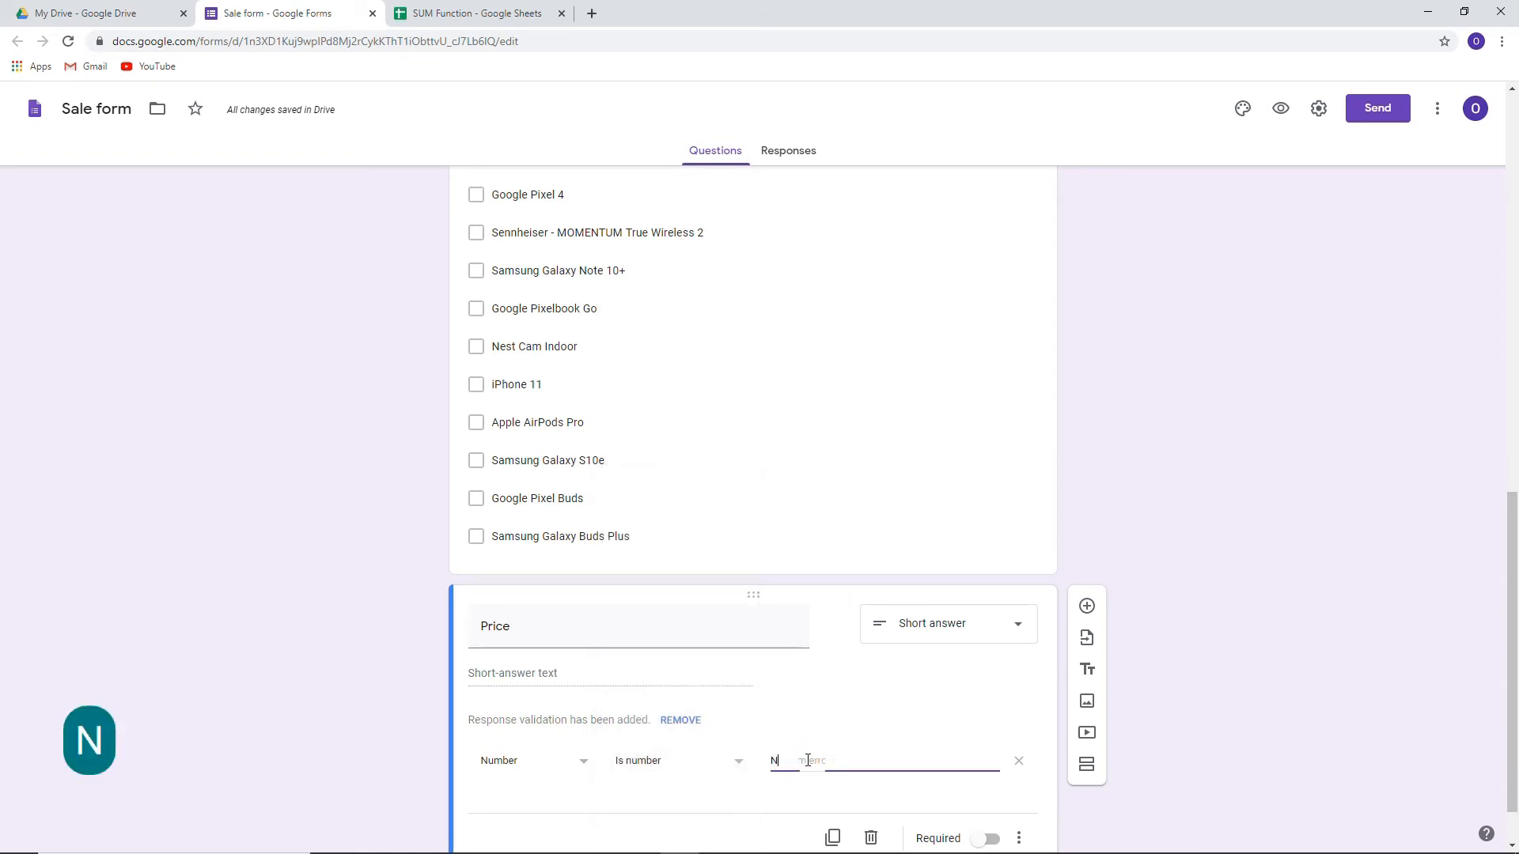
type("umb")
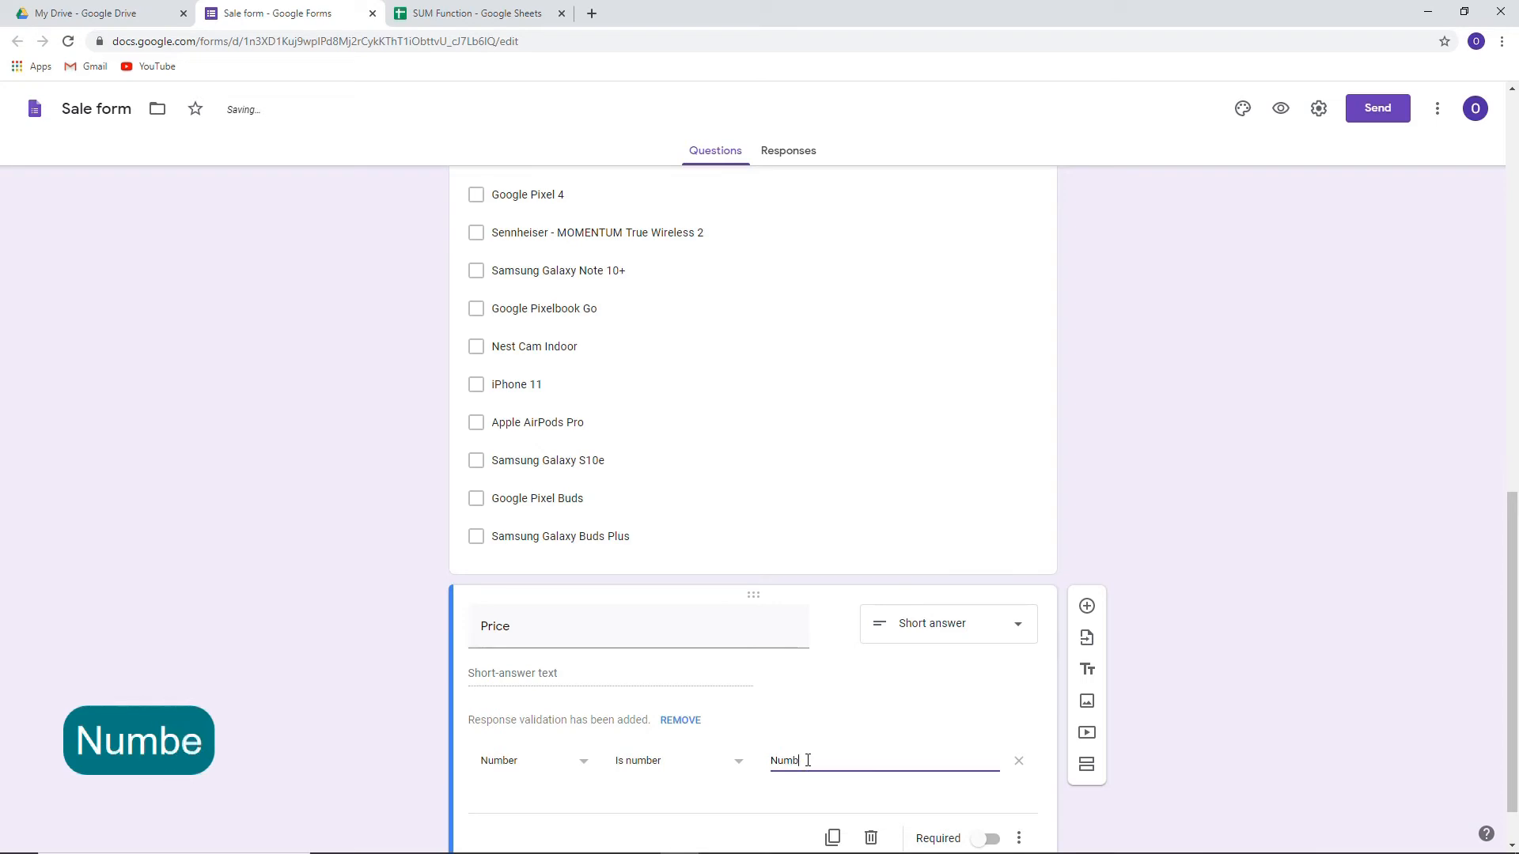
type("ers only")
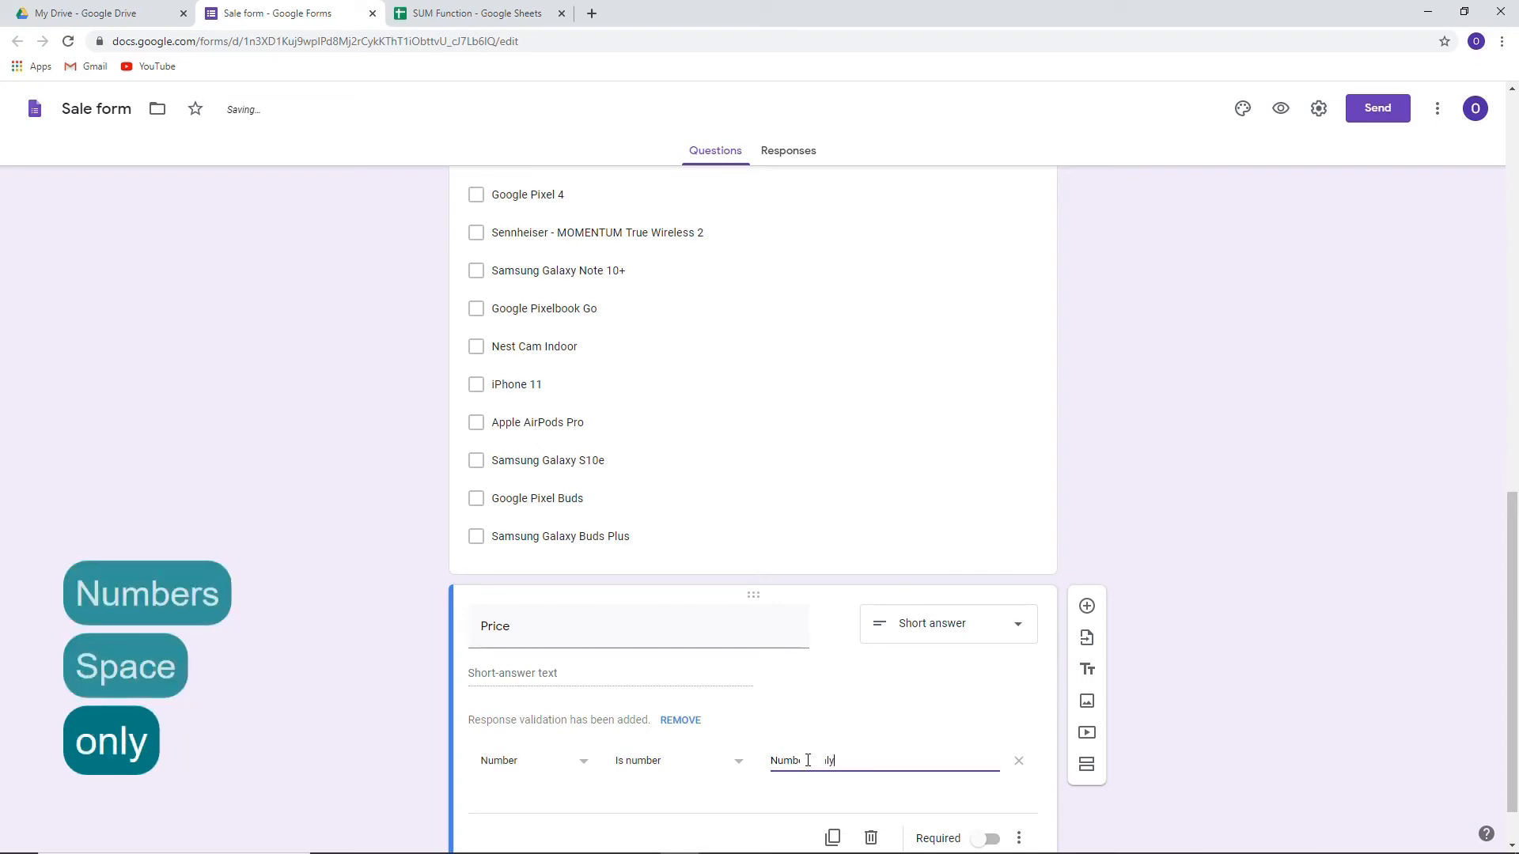
type("!")
scroll(855, 750, "down", 1)
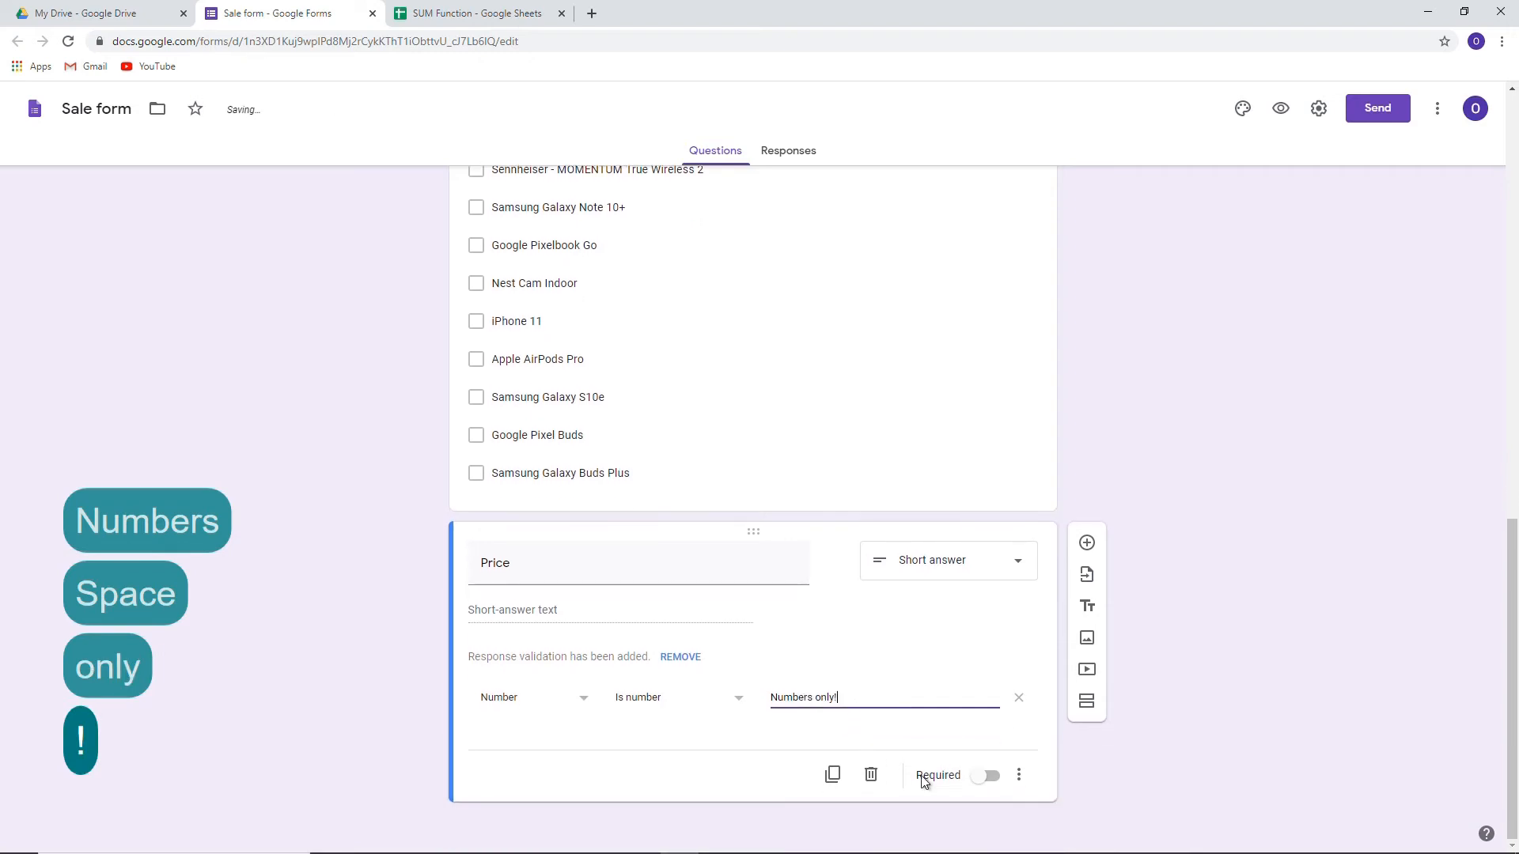
left_click(986, 776)
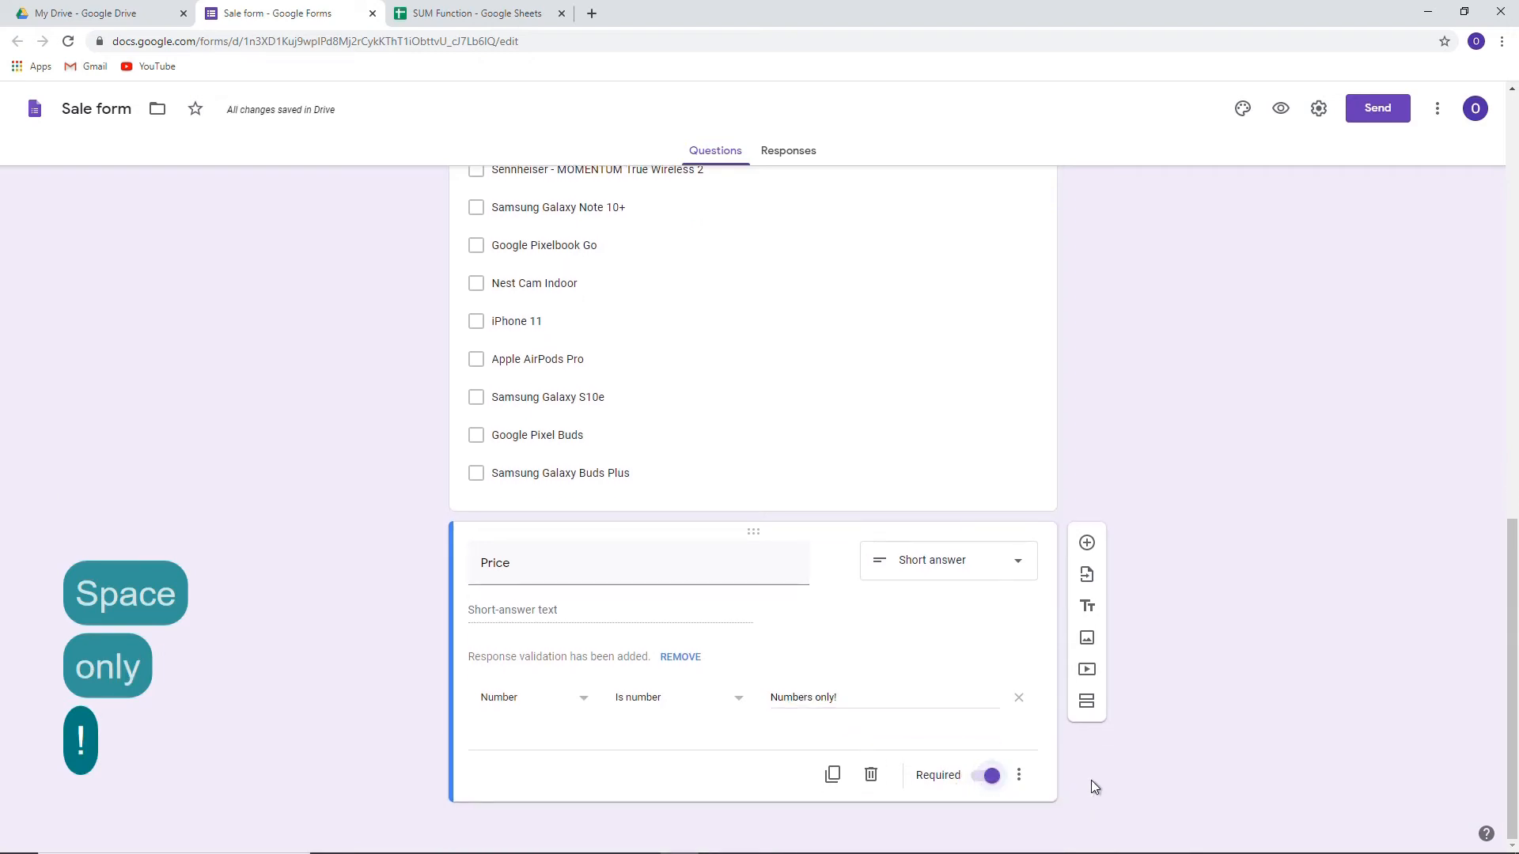
- Preview the Sale form and choose the first listed sales agent and the California agency
scroll(1195, 726, "up", 20)
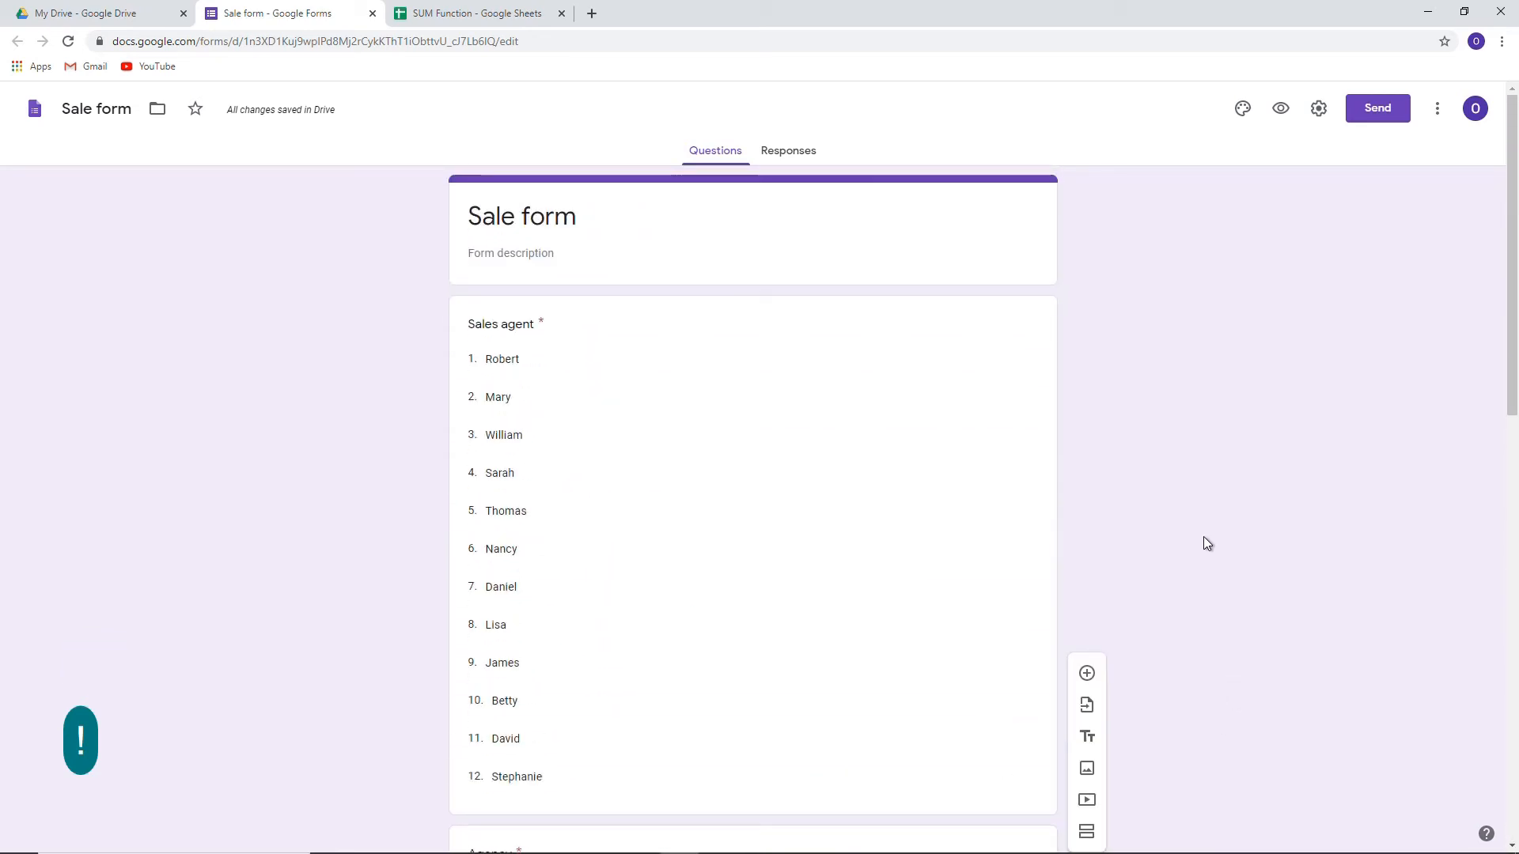
left_click(1279, 110)
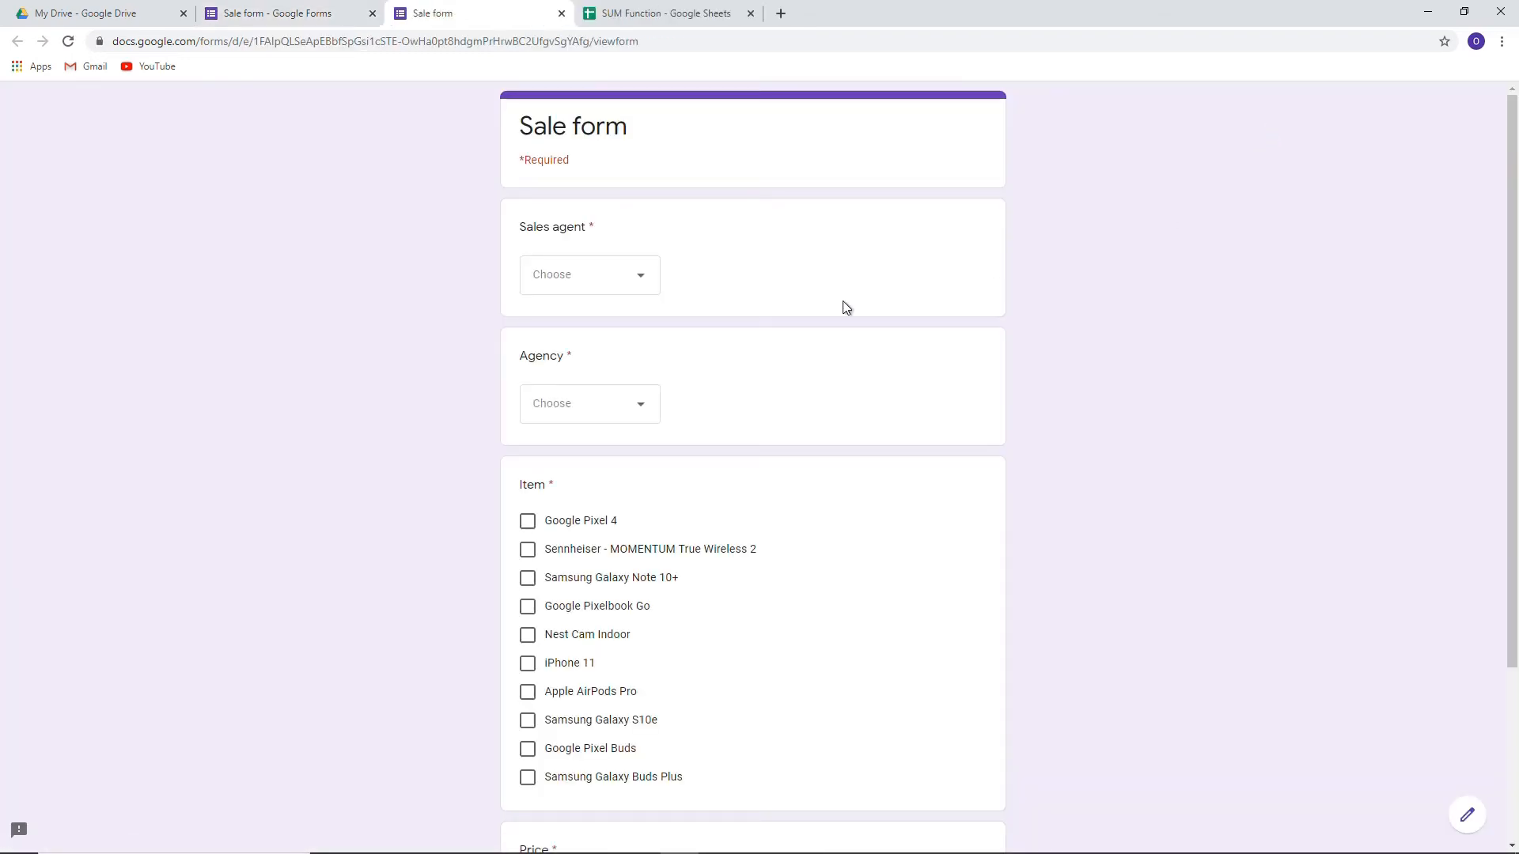
left_click(642, 282)
left_click(610, 317)
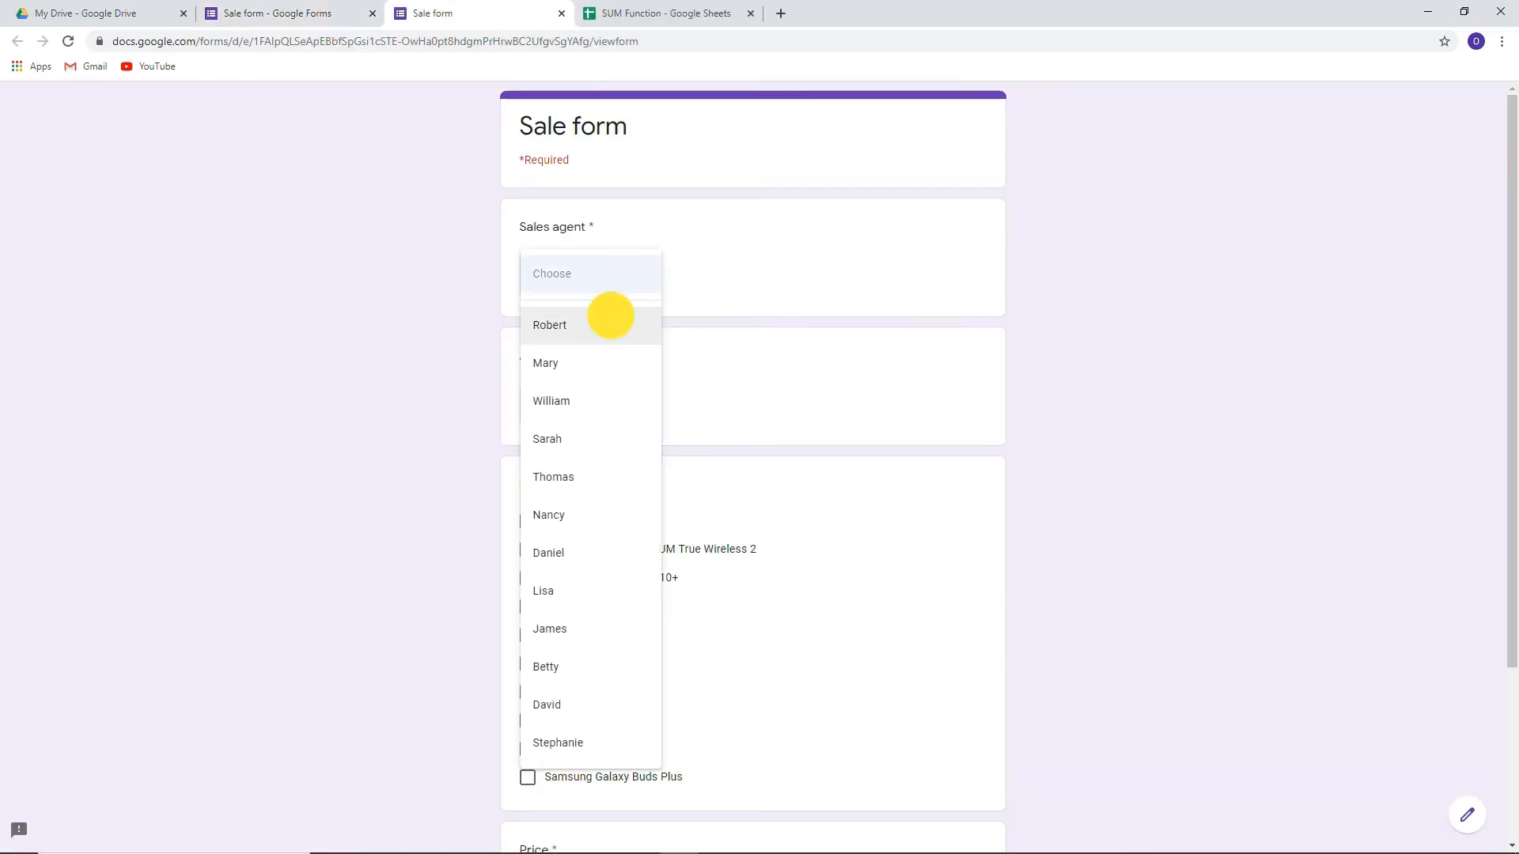
left_click(632, 414)
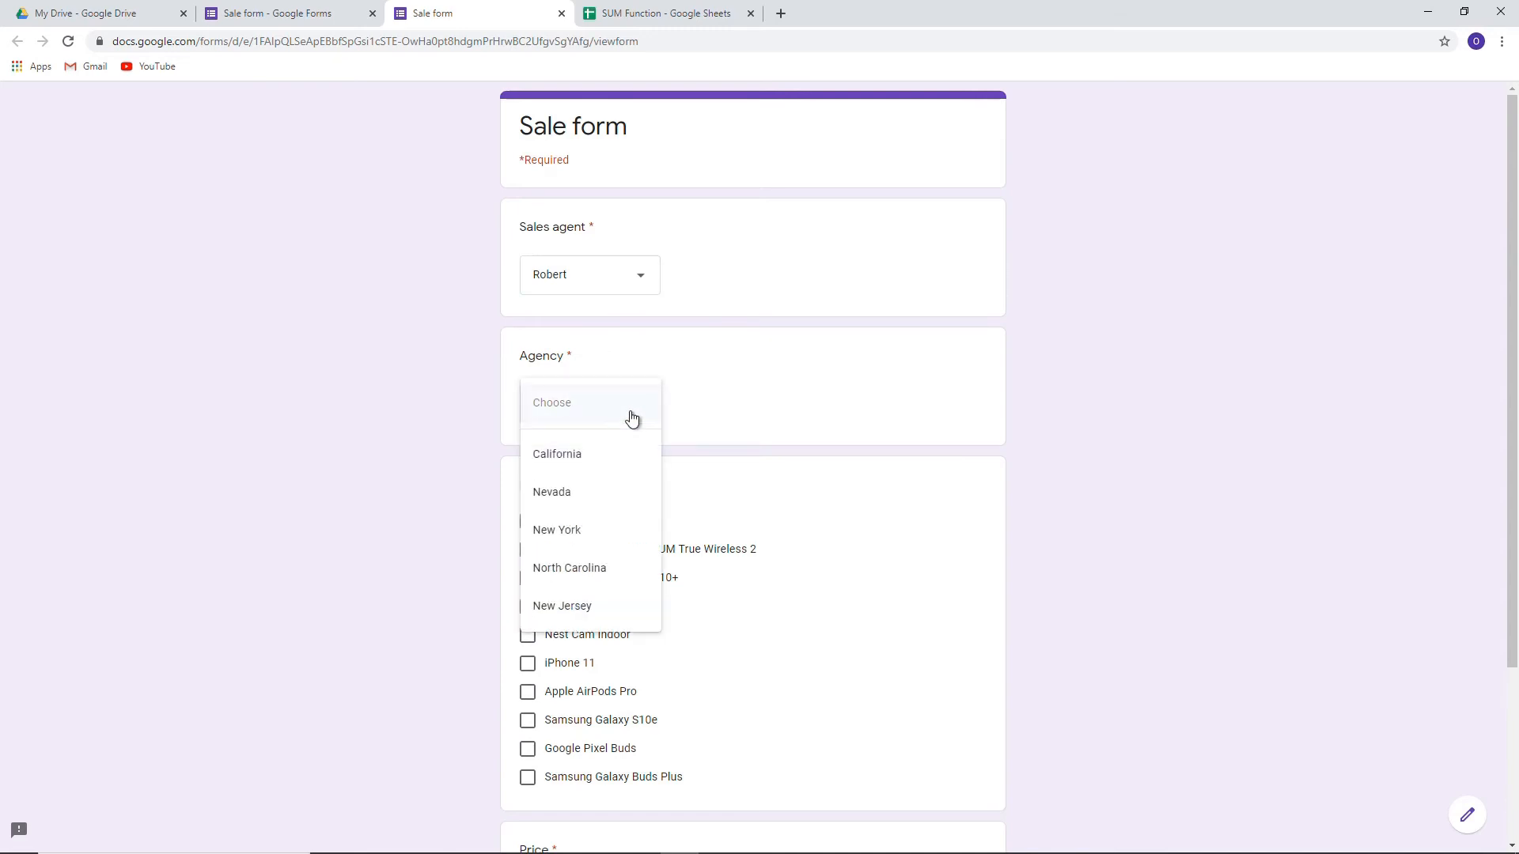
left_click(610, 457)
- Select Google Pixel 4 as the item, enter 899 as the price and submit the test response
scroll(611, 461, "down", 3)
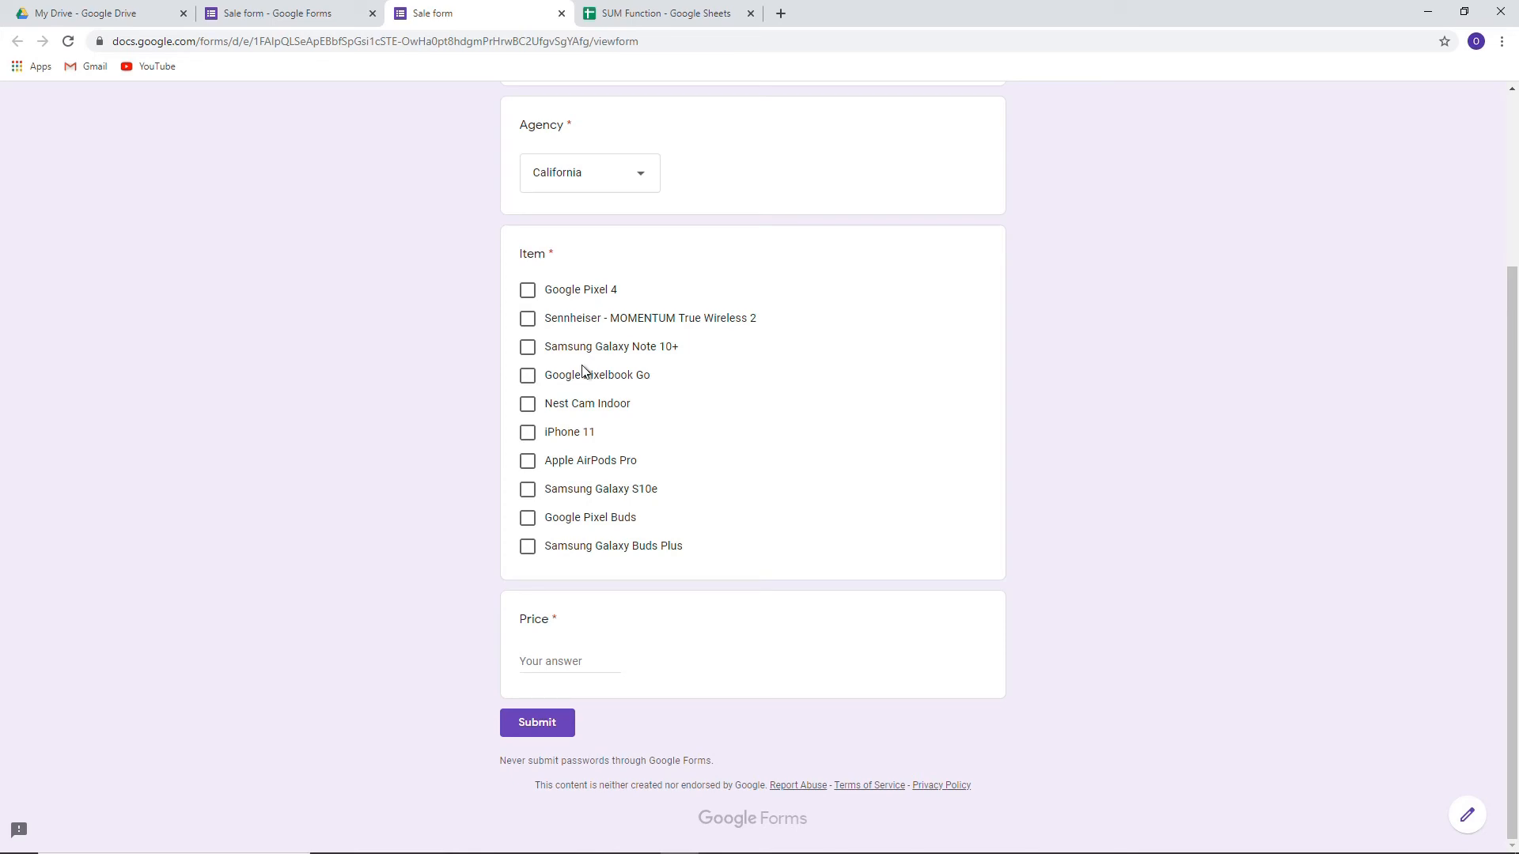
left_click(530, 292)
left_click(563, 658)
type("899")
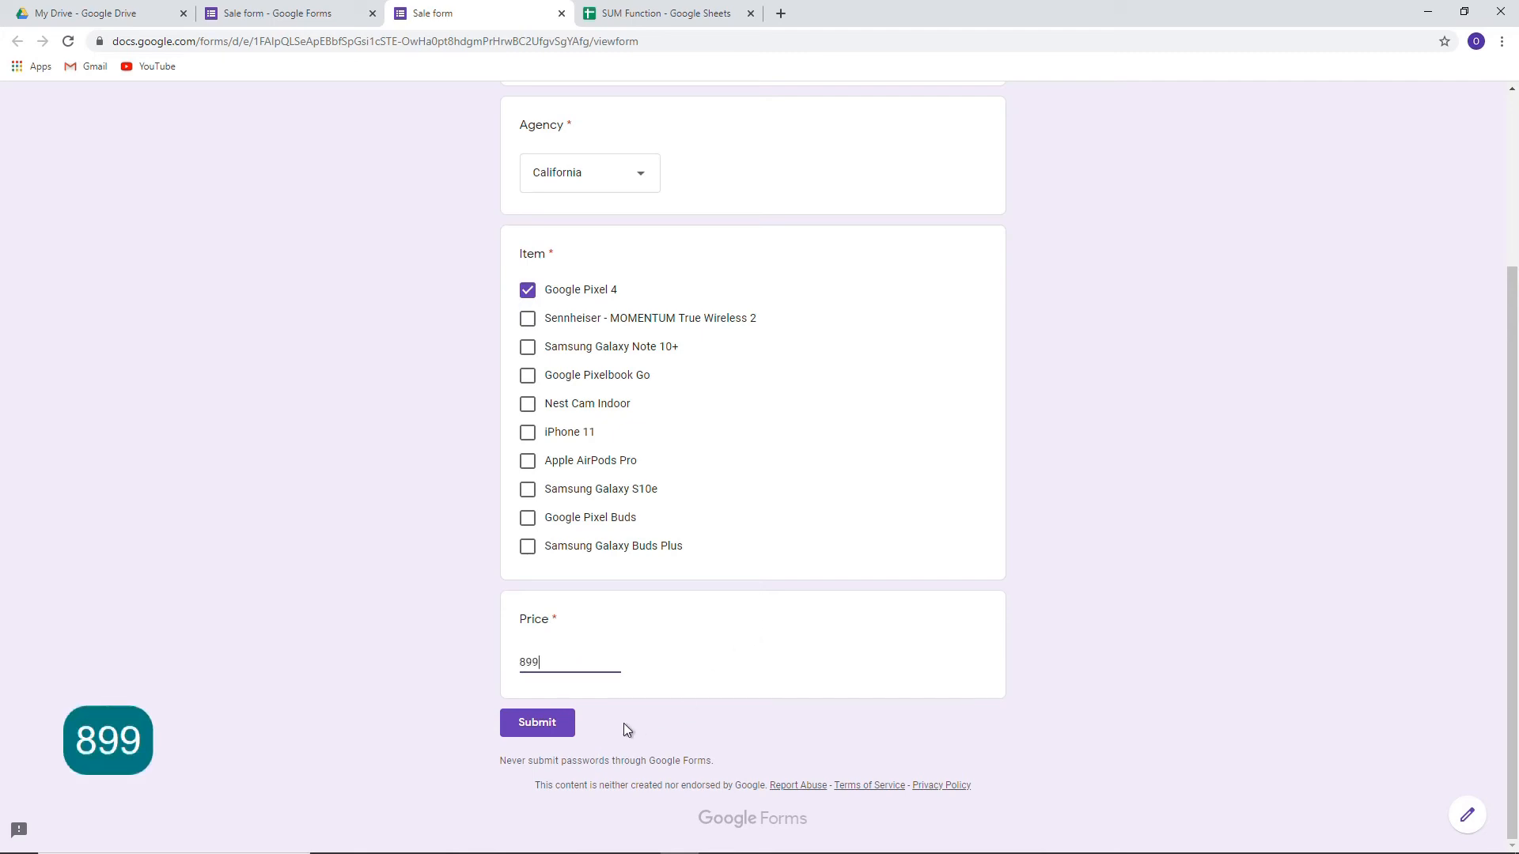
left_click(542, 722)
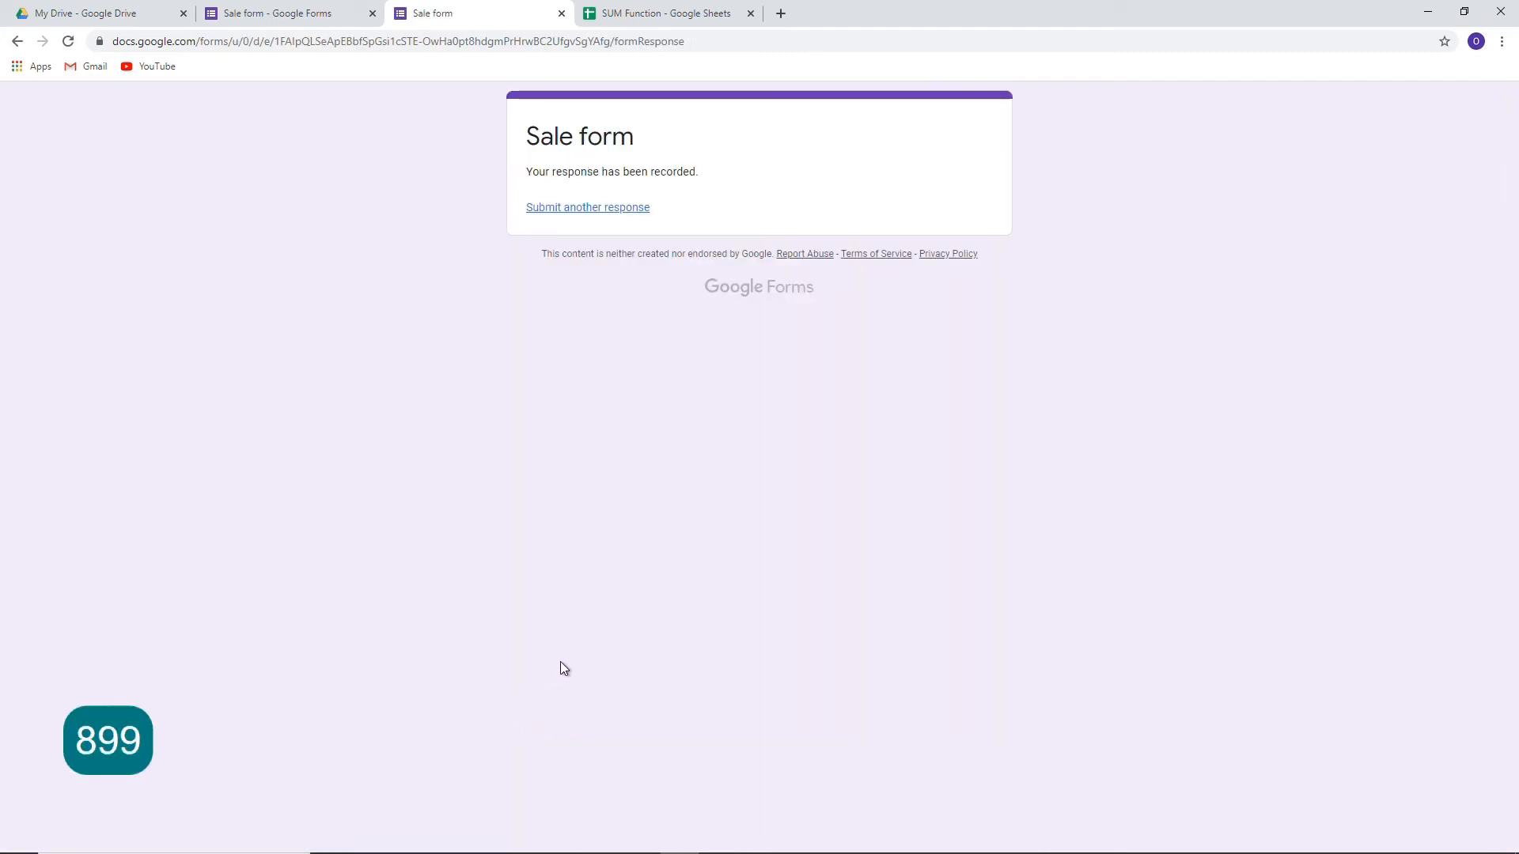
- Close the preview and review the form's response summary from Sales agent through Price
left_click(561, 14)
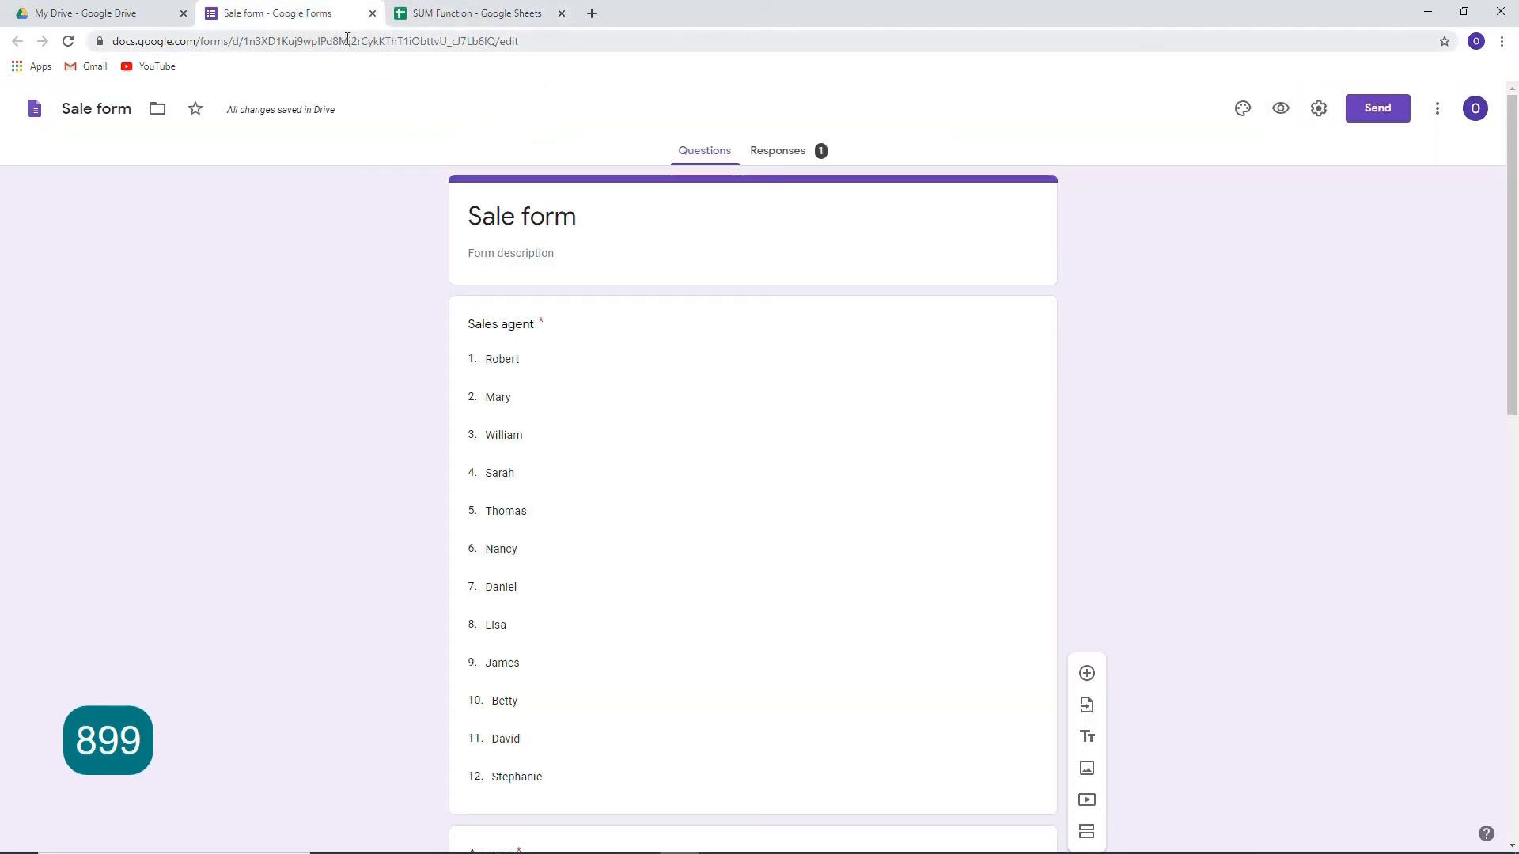
left_click(782, 154)
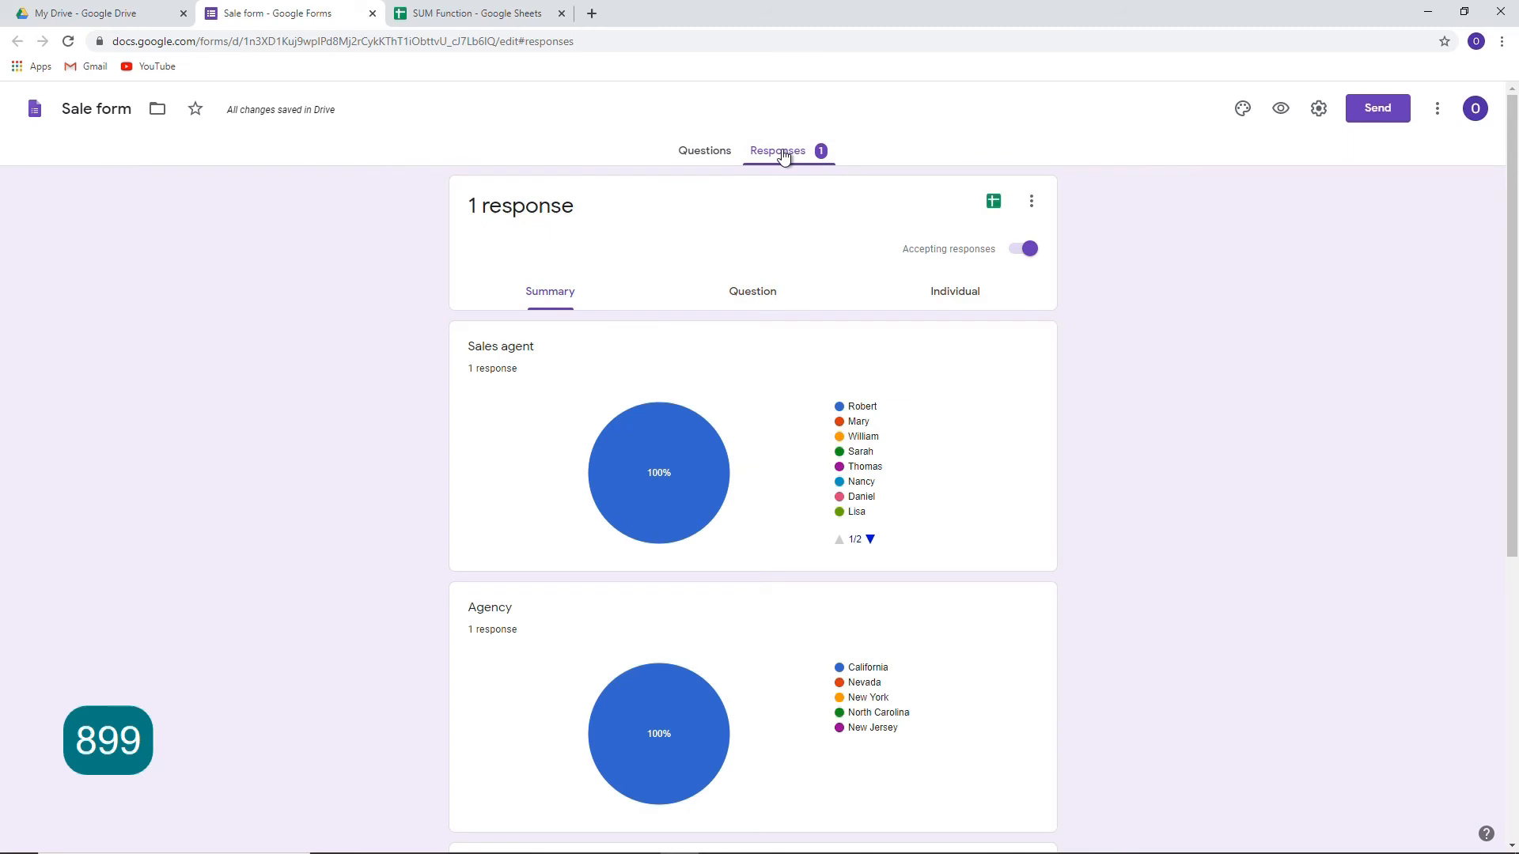
scroll(775, 277, "down", 5)
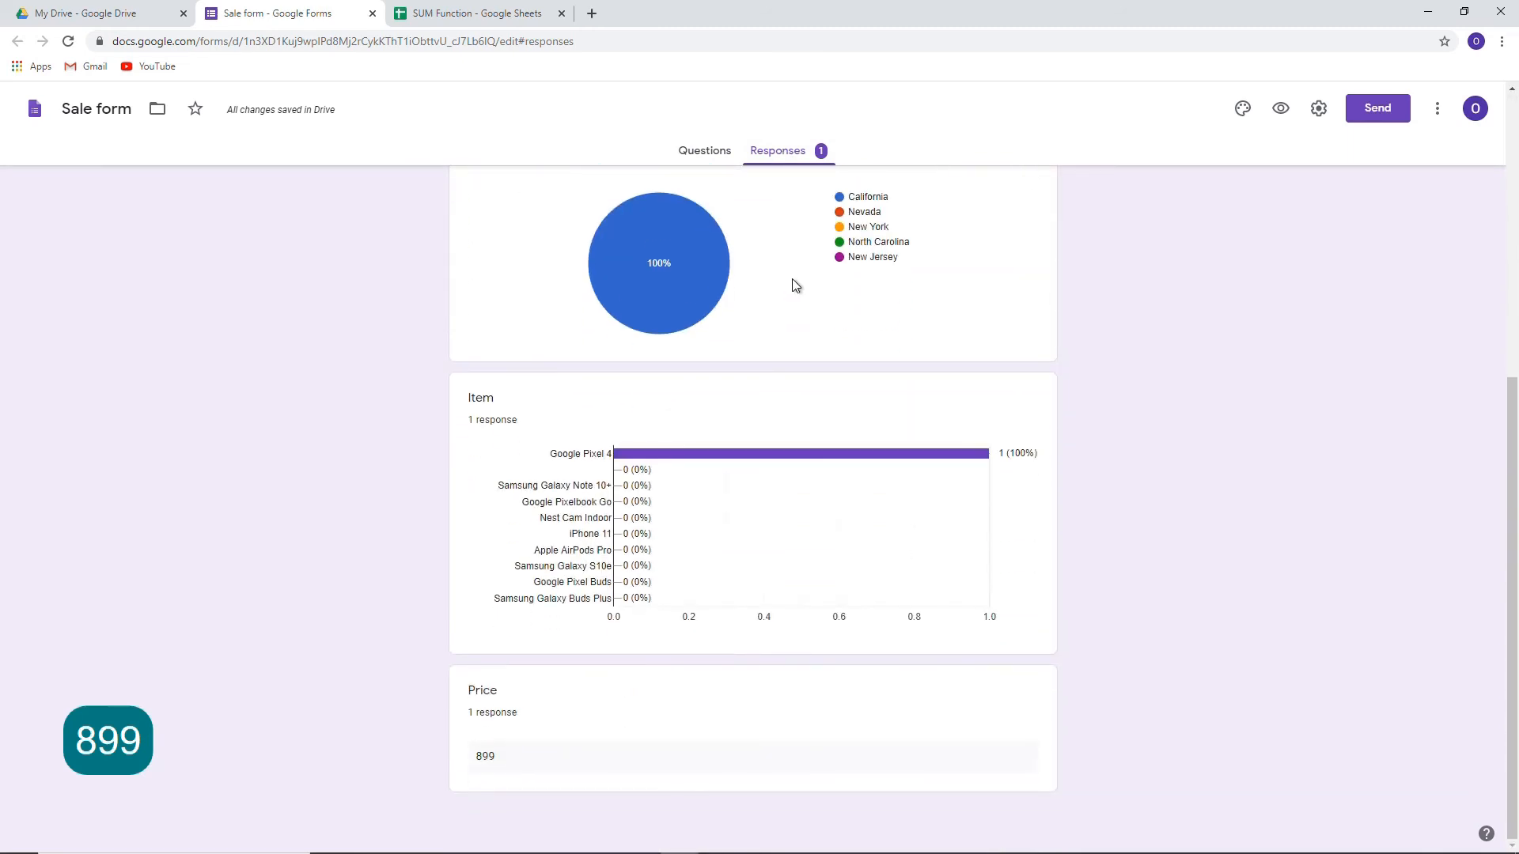
scroll(797, 287, "up", 5)
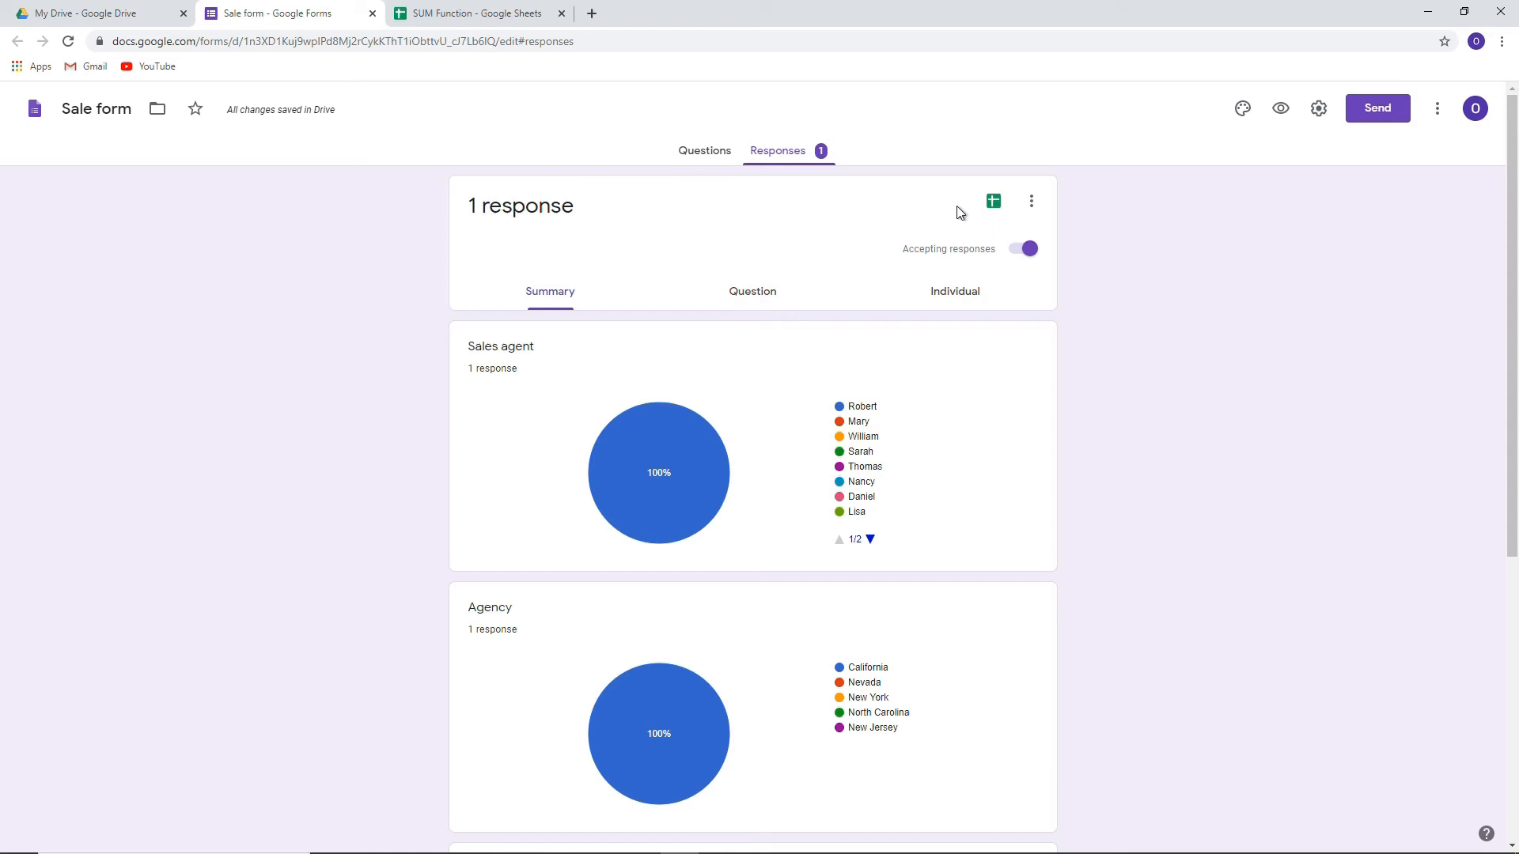
- Link the form's responses to the existing SUM Function spreadsheet
left_click(988, 203)
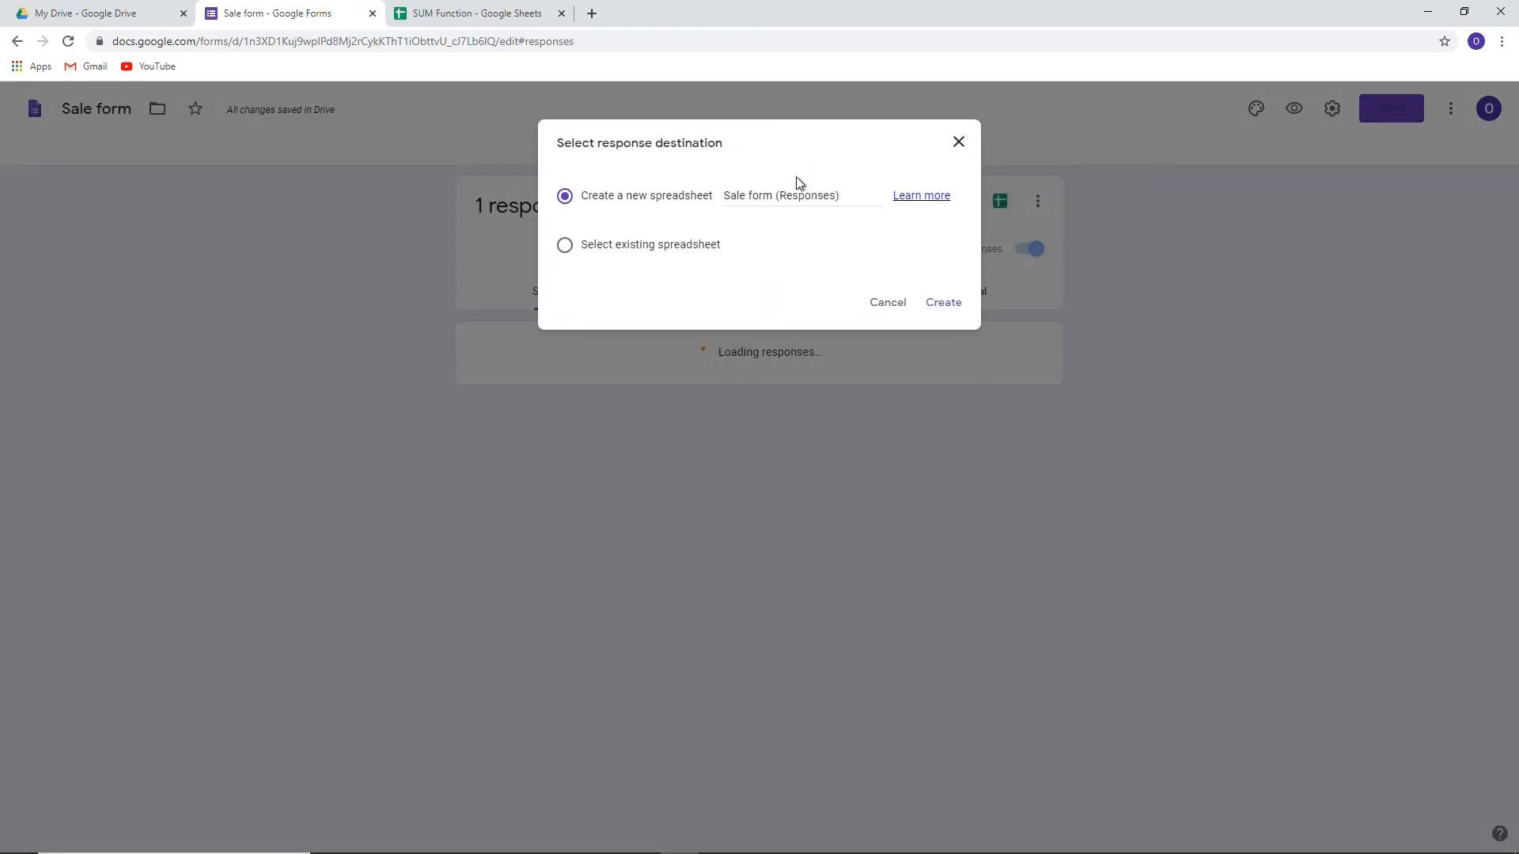
left_click(566, 247)
left_click(940, 303)
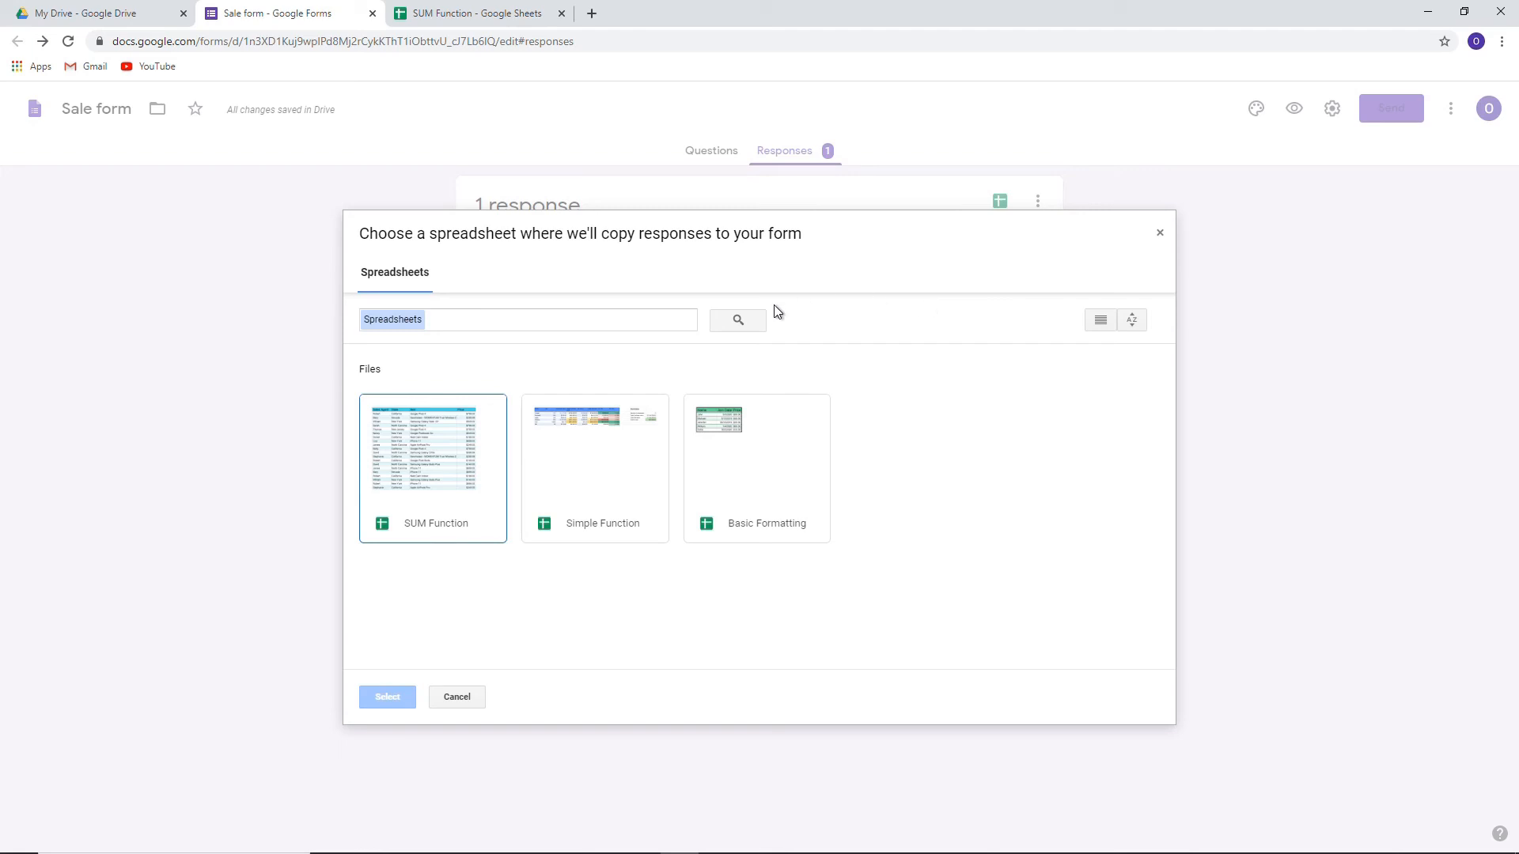
left_click(484, 454)
left_click(375, 700)
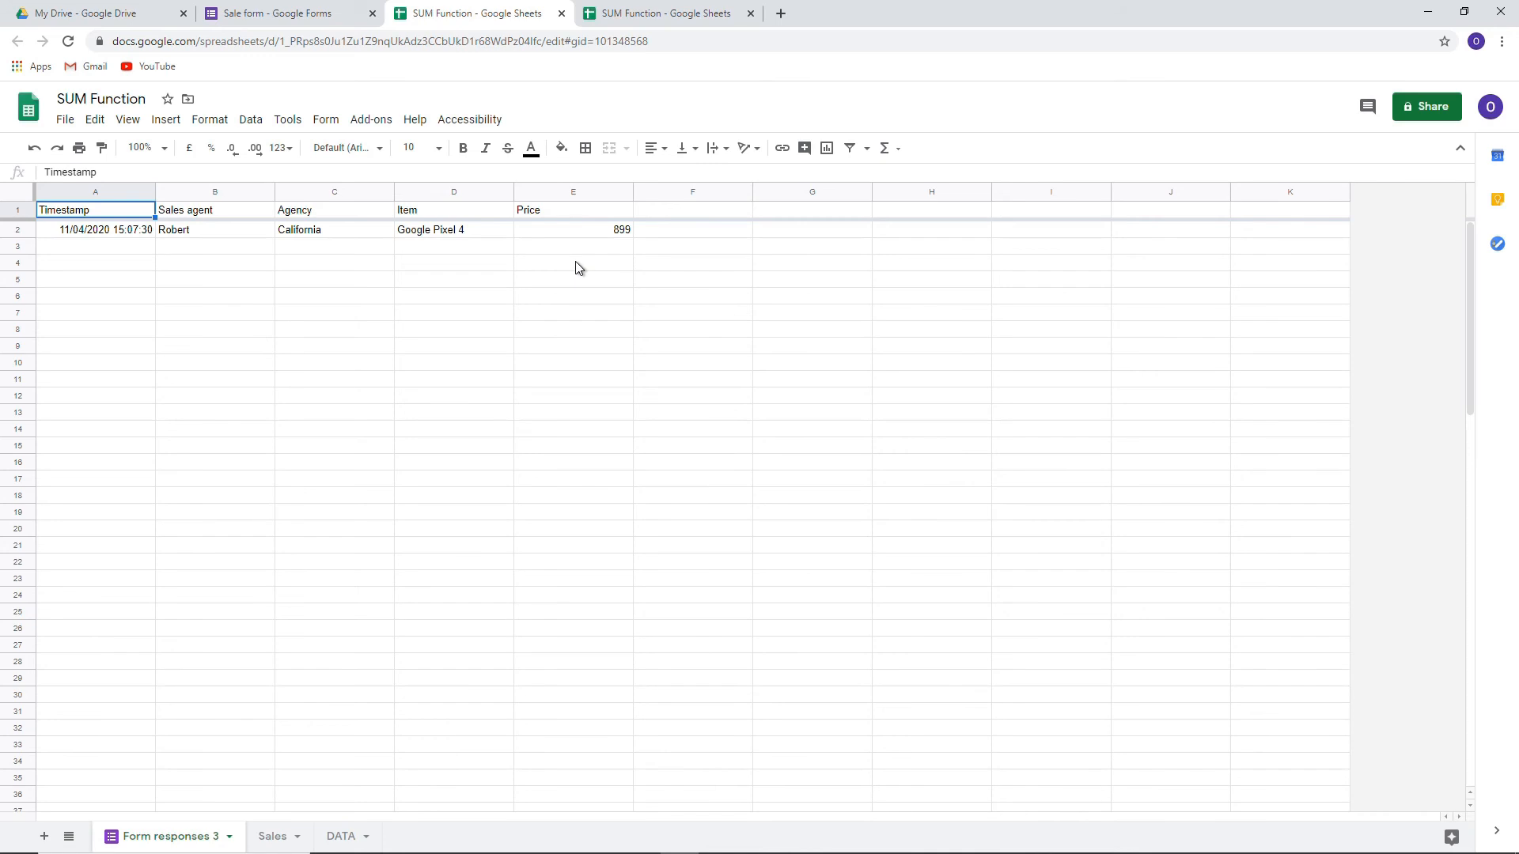
- Preview the Sale form again and choose the fourth listed sales agent and the New York agency
left_click(352, 16)
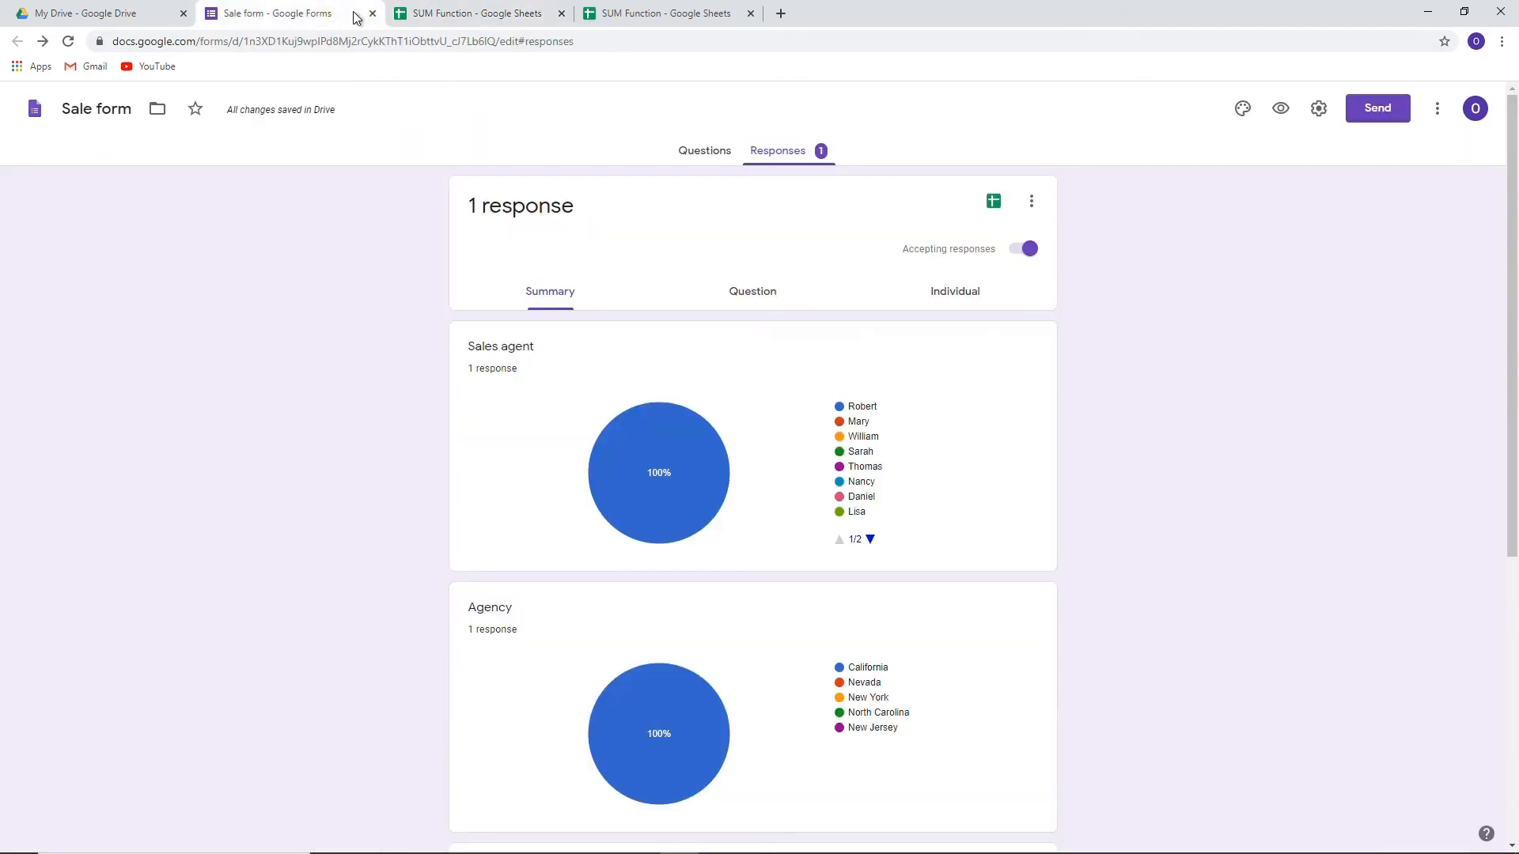
left_click(1276, 115)
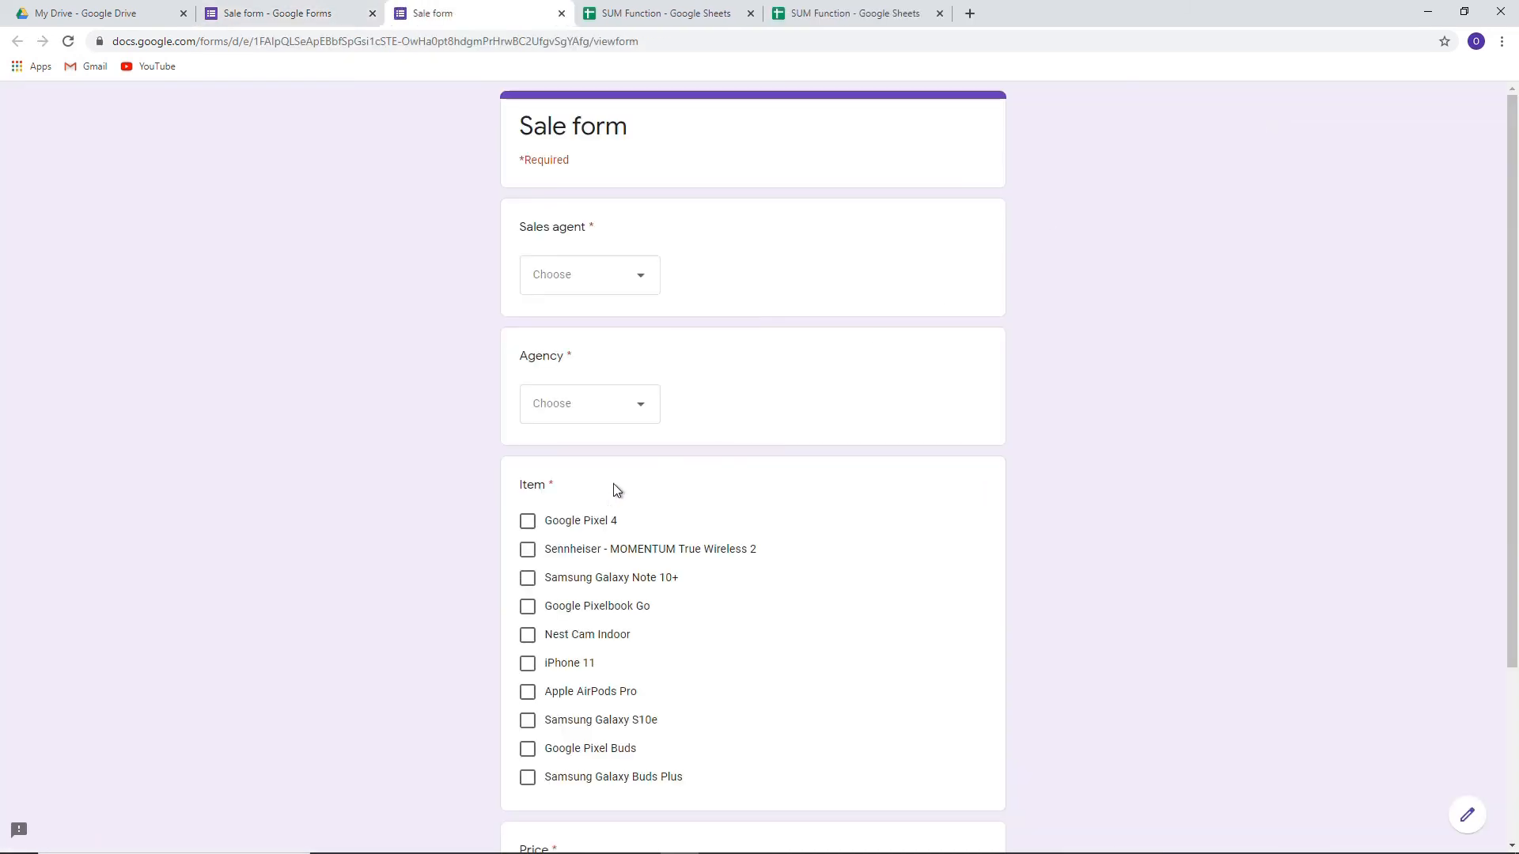
left_click(599, 288)
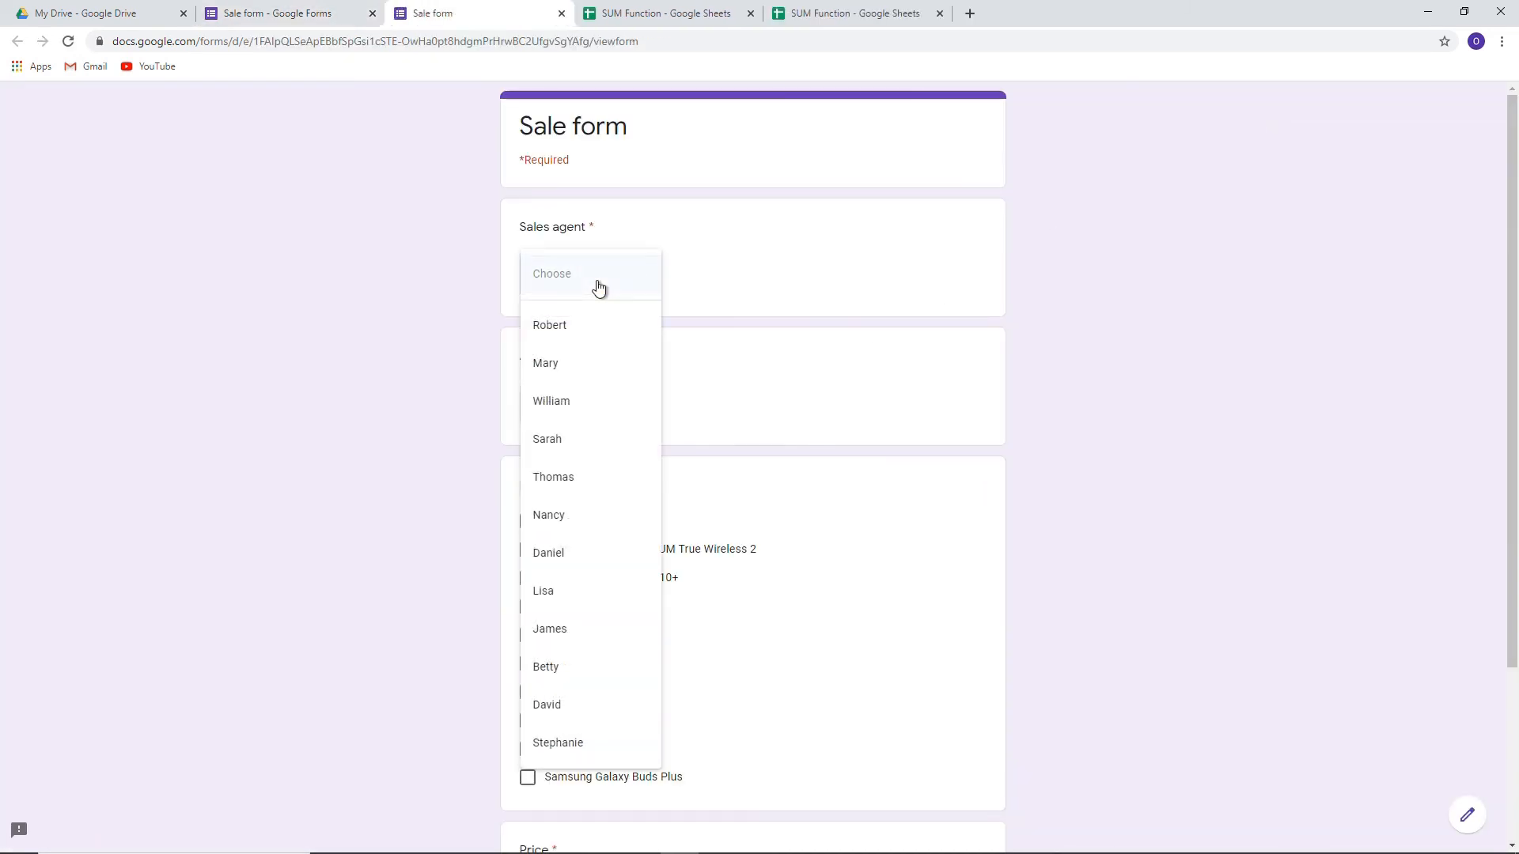
left_click(585, 456)
left_click(619, 410)
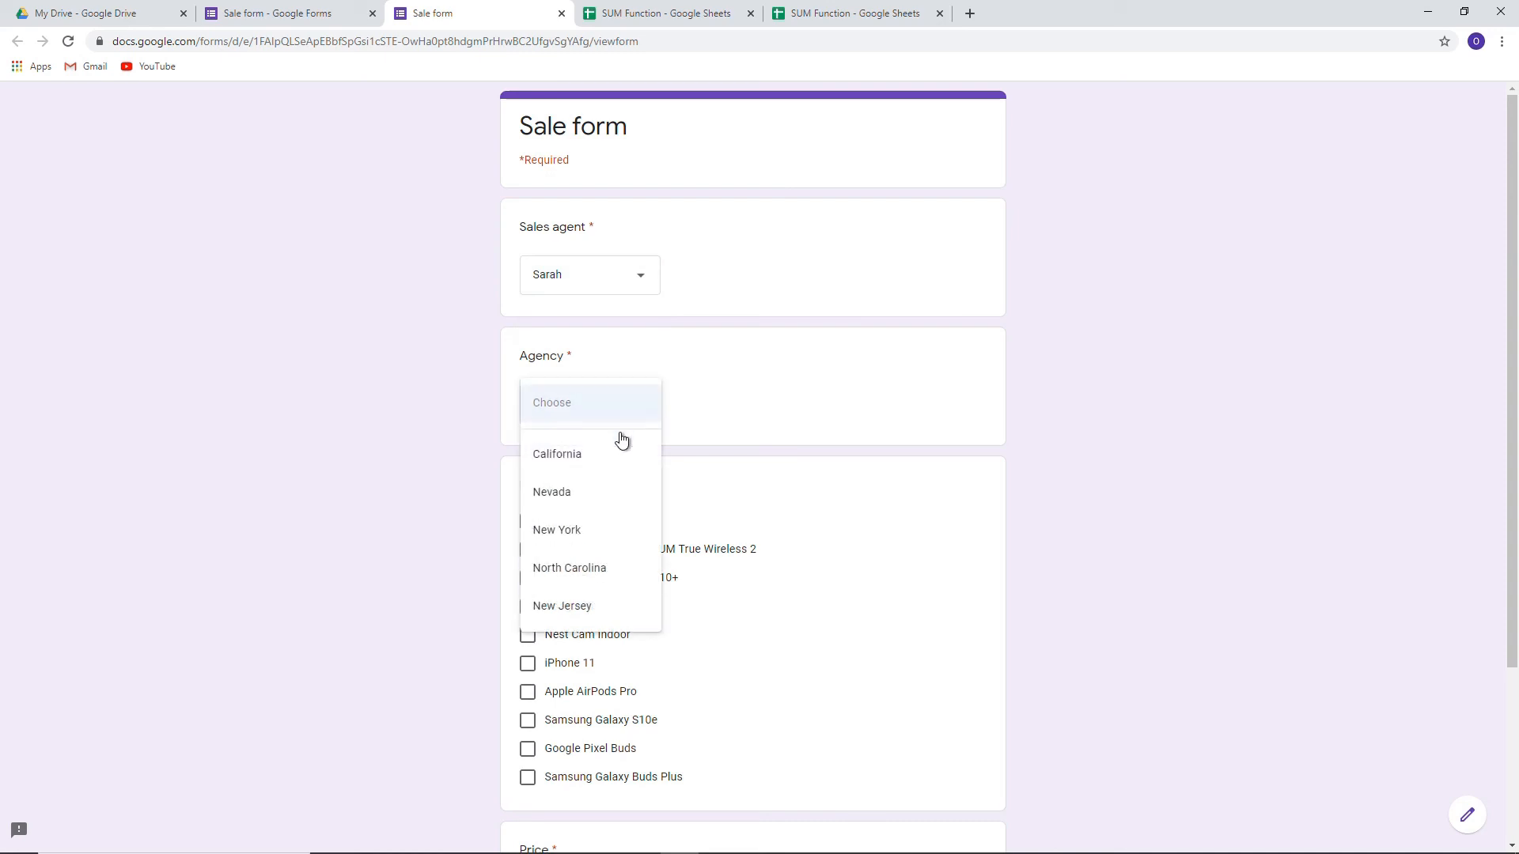
left_click(618, 527)
- Select Nest Cam Indoor as the item, enter 299 as the price and submit the second response
scroll(611, 528, "down", 1)
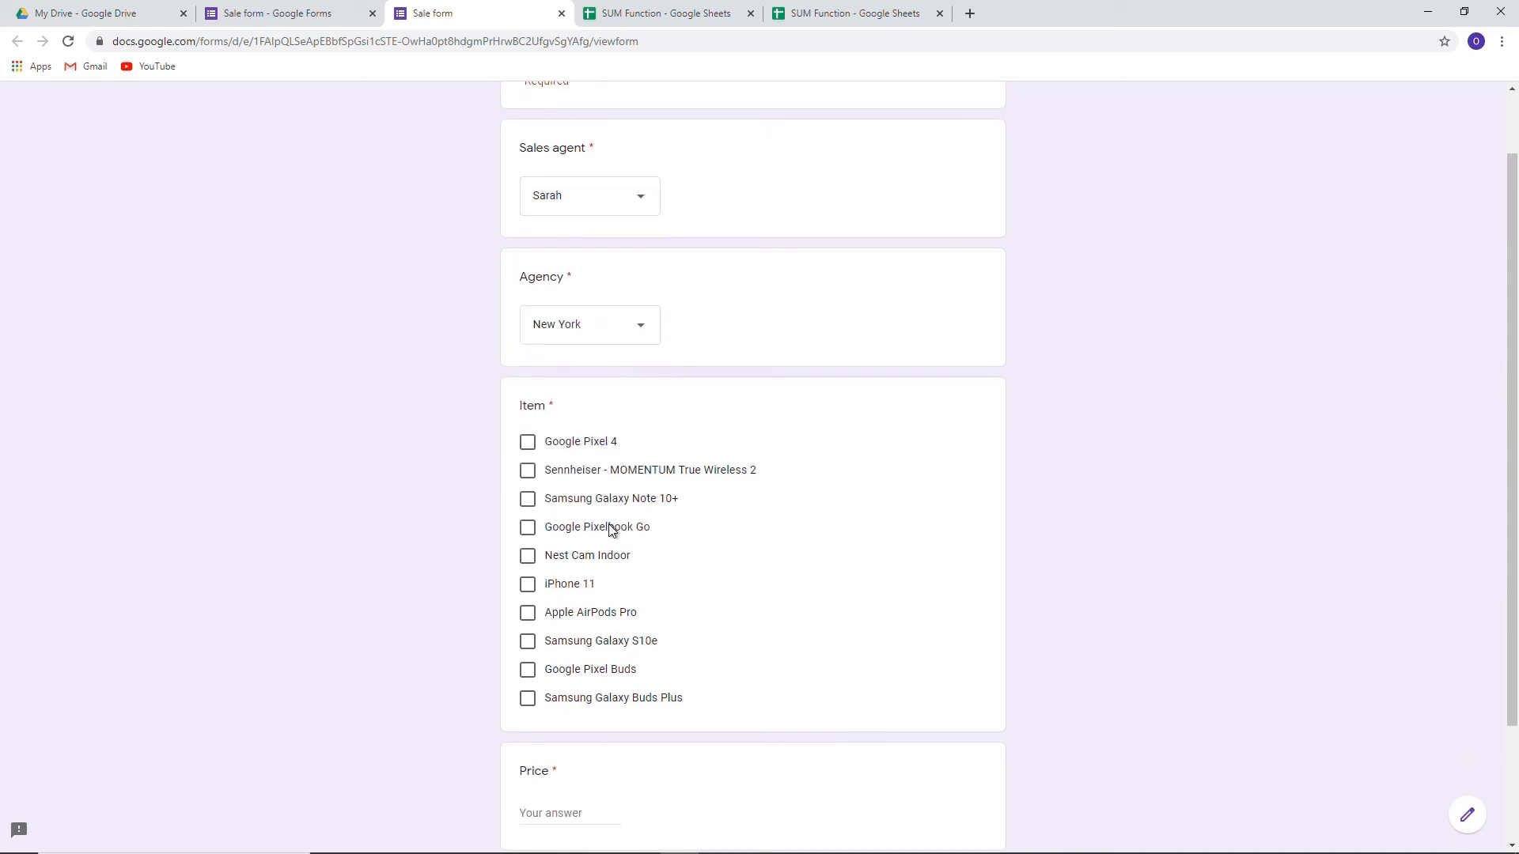
left_click(540, 558)
scroll(664, 554, "down", 2)
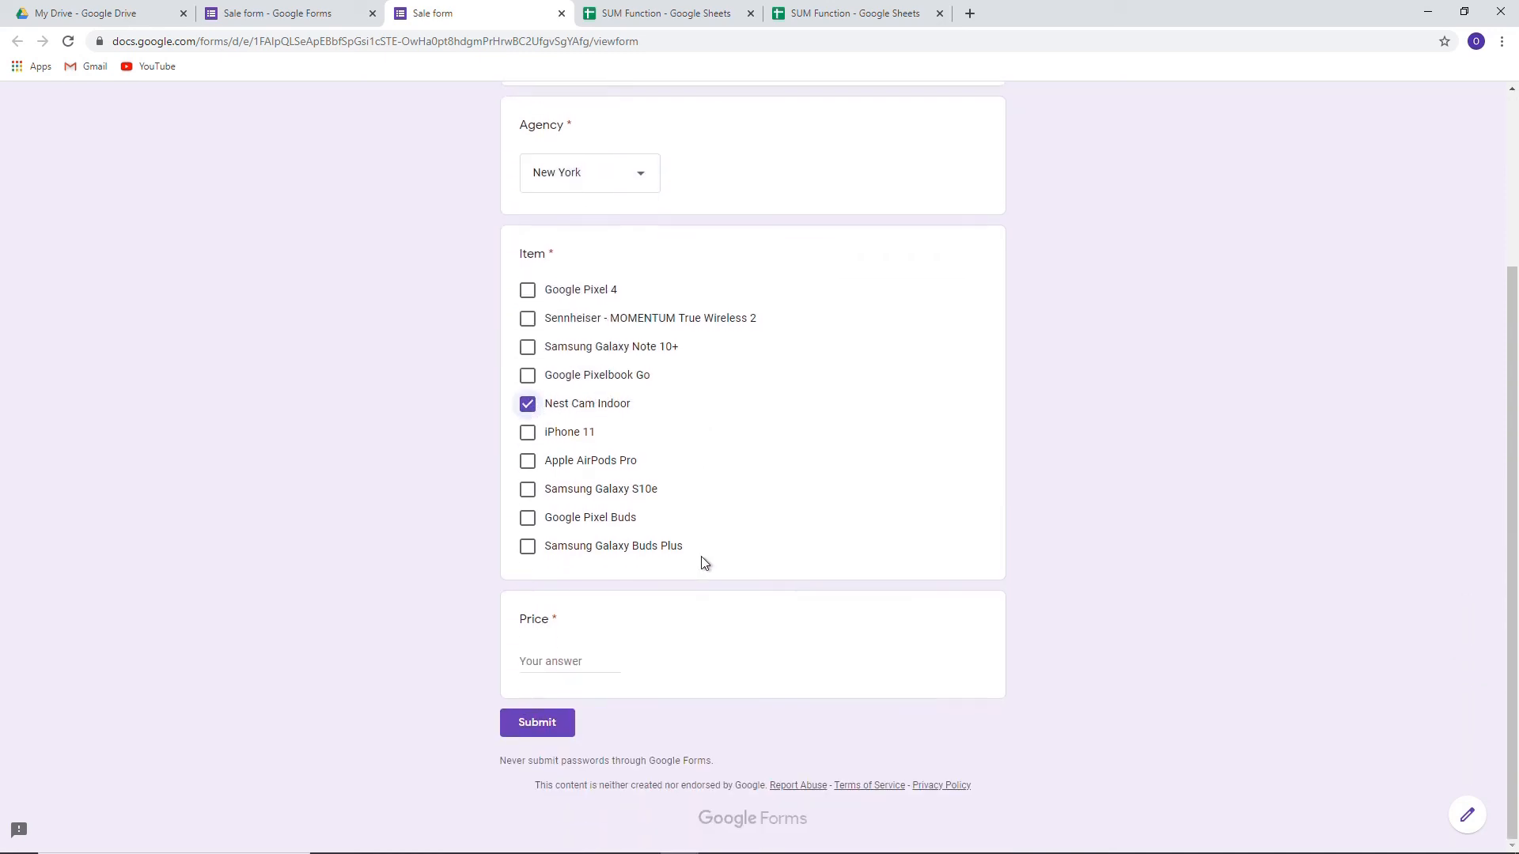
left_click(578, 658)
type("299")
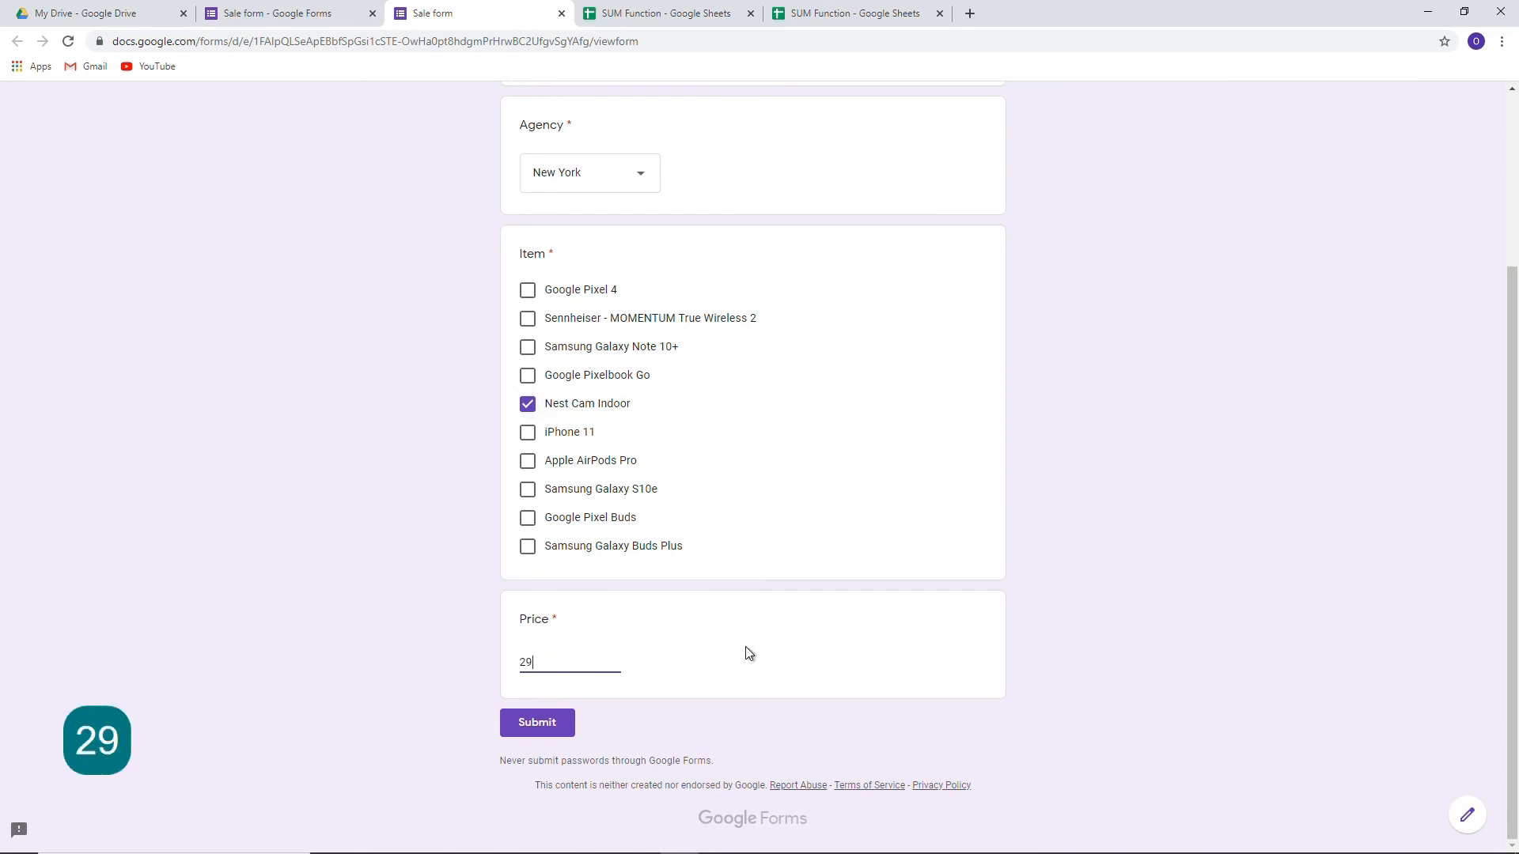
left_click(551, 724)
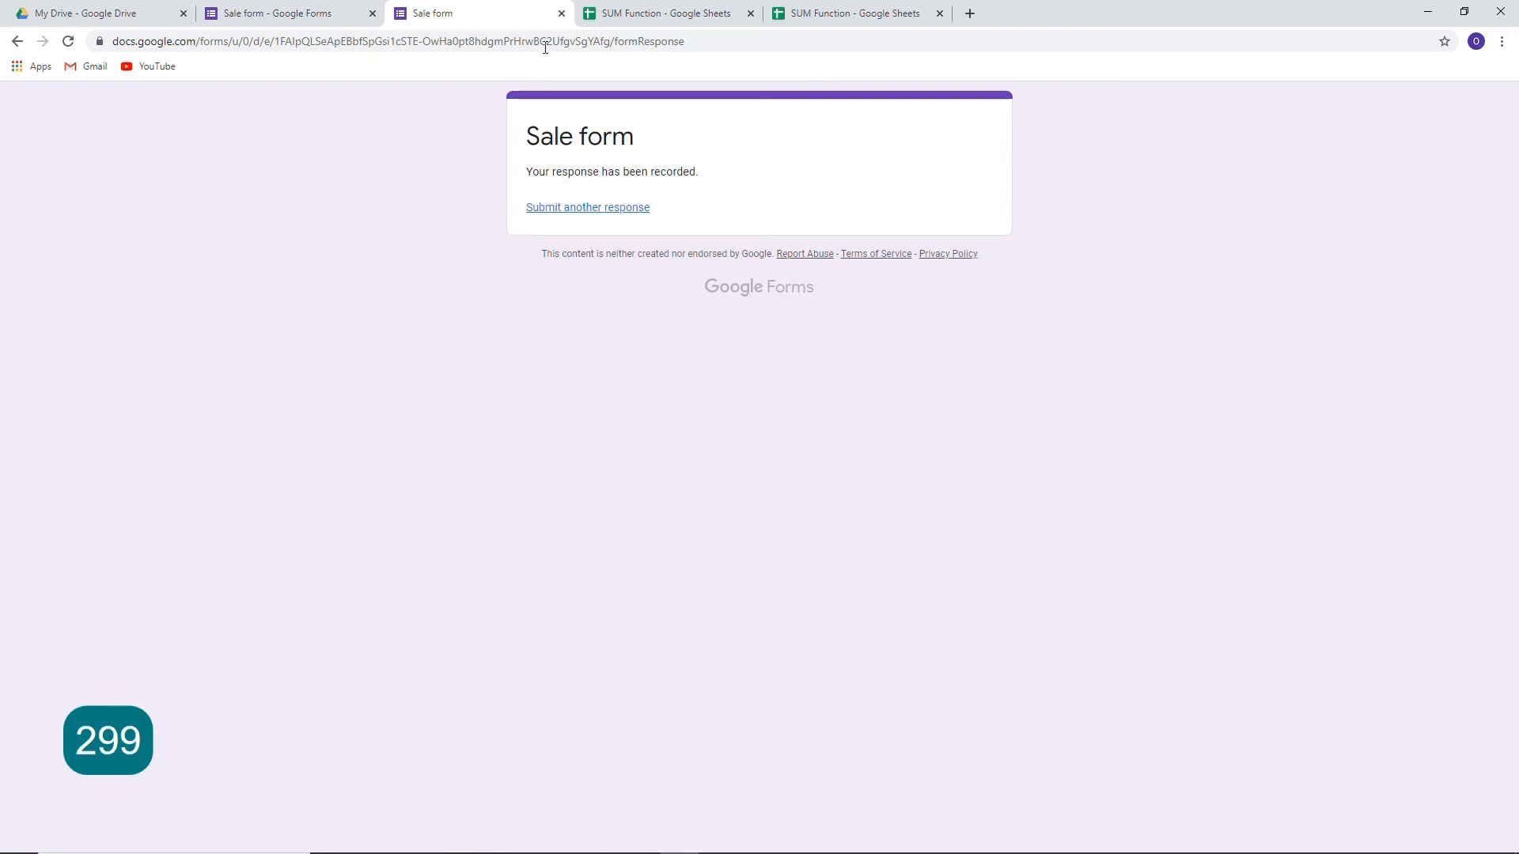
- Close the preview and check the Form responses 3 sheet of the SUM Function spreadsheet for the second submission
left_click(561, 13)
left_click(526, 16)
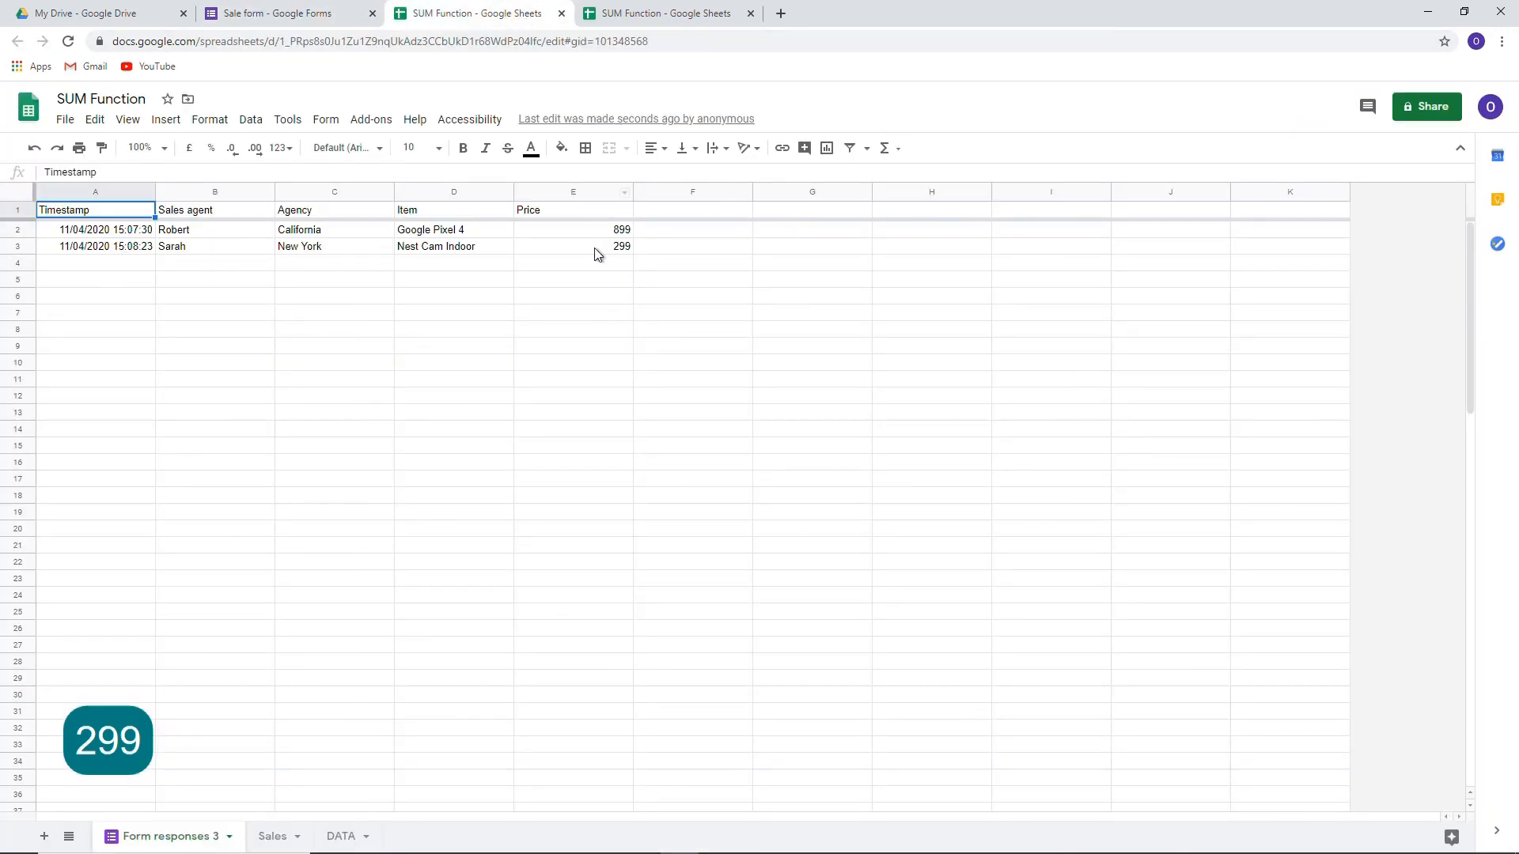
left_click(584, 298)
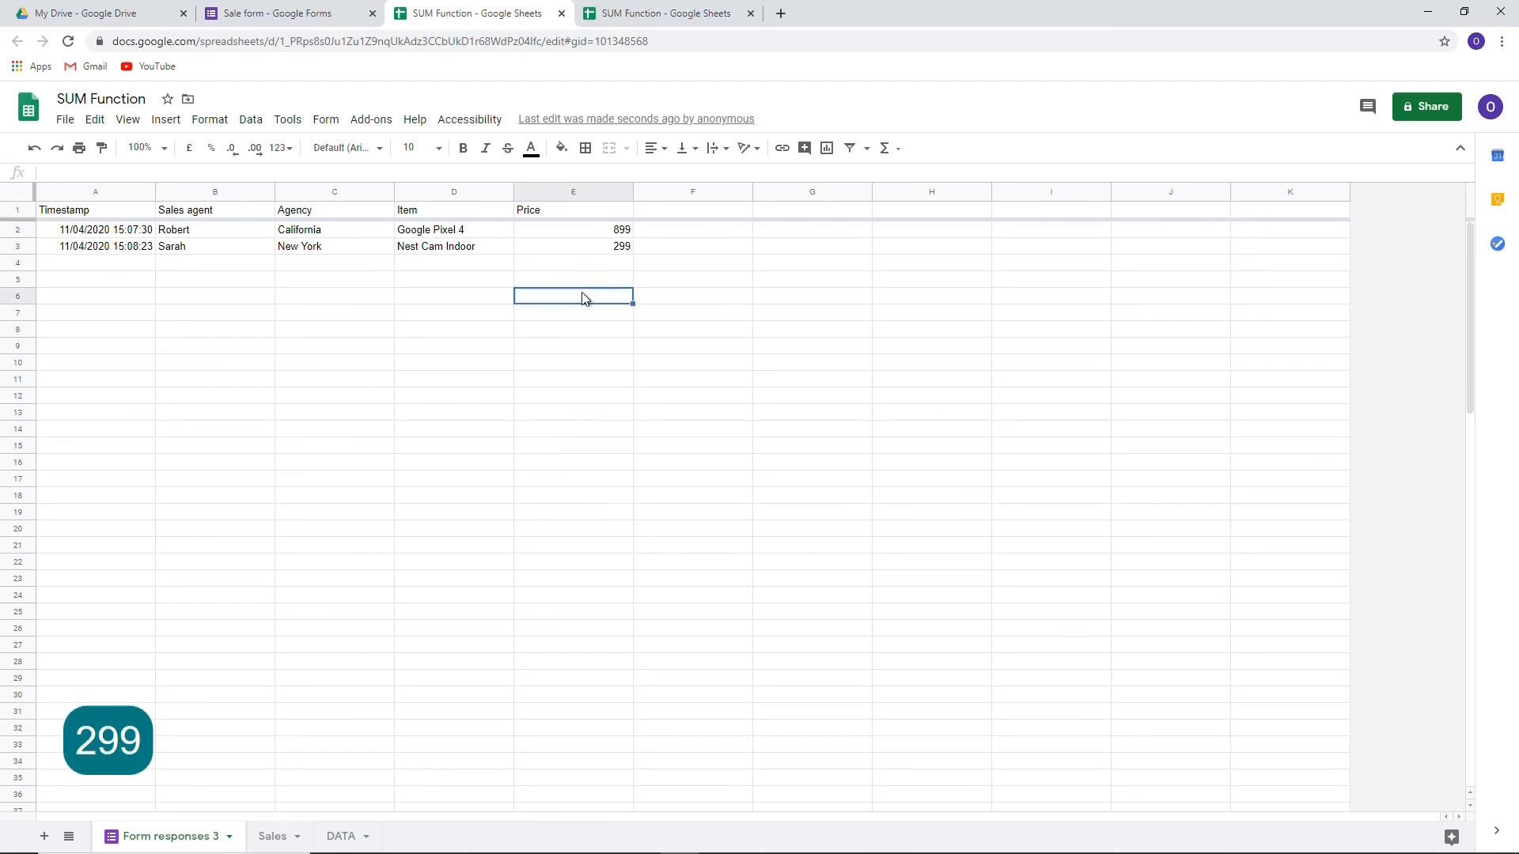